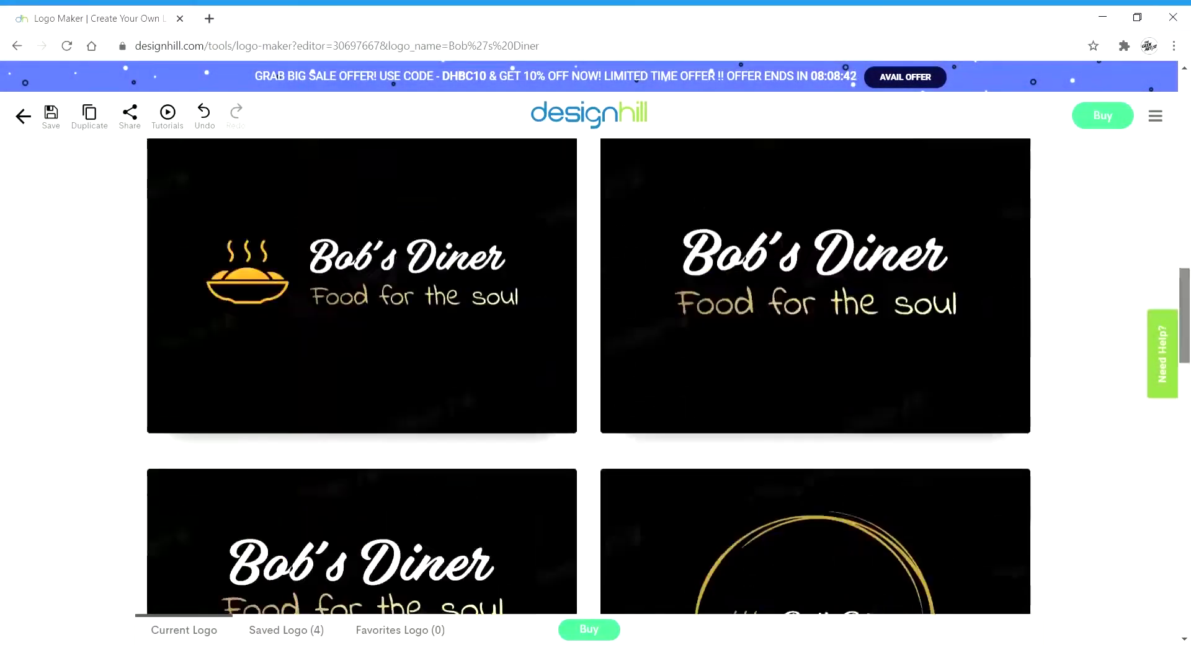
Open the Bob's Diner logo from the results and scroll its details to the Buy package page
scroll(359, 399, down, 5)
click(359, 399)
scroll(590, 373, down, 10)
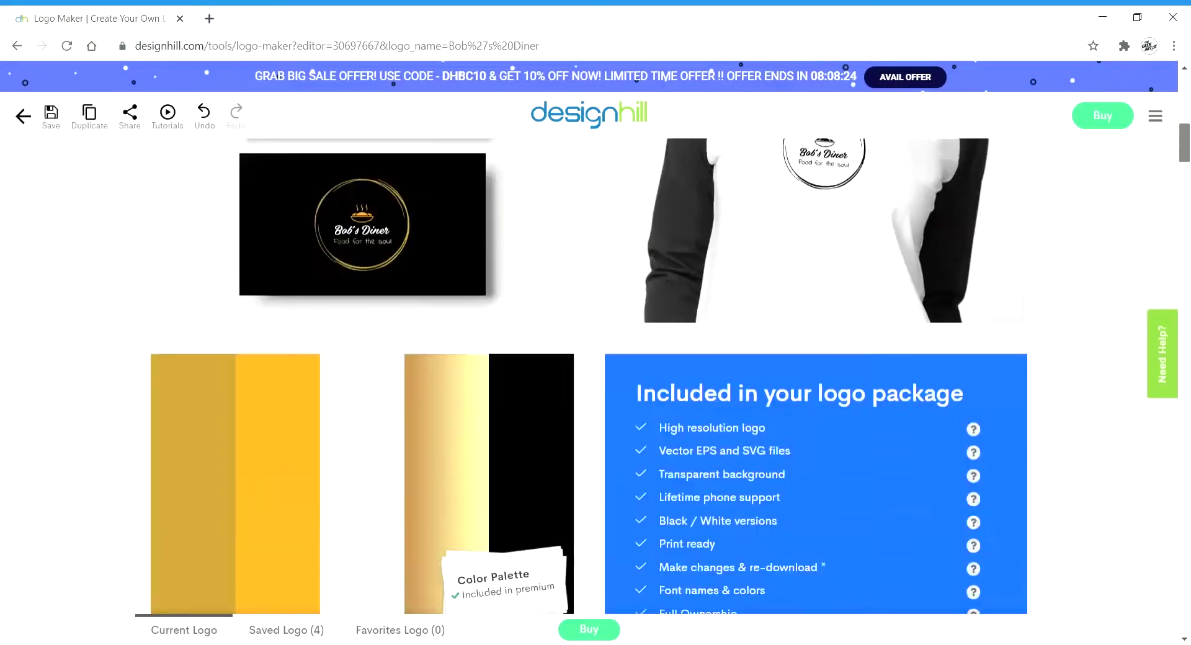
scroll(1175, 95, up, 15)
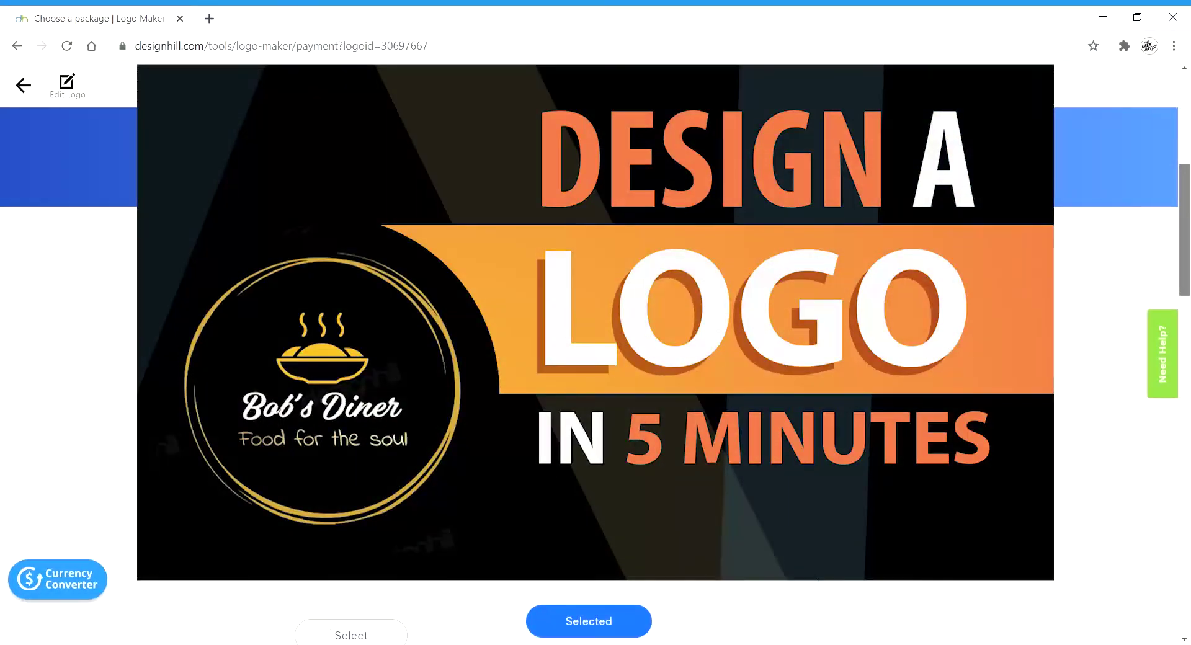
scroll(596, 373, down, 5)
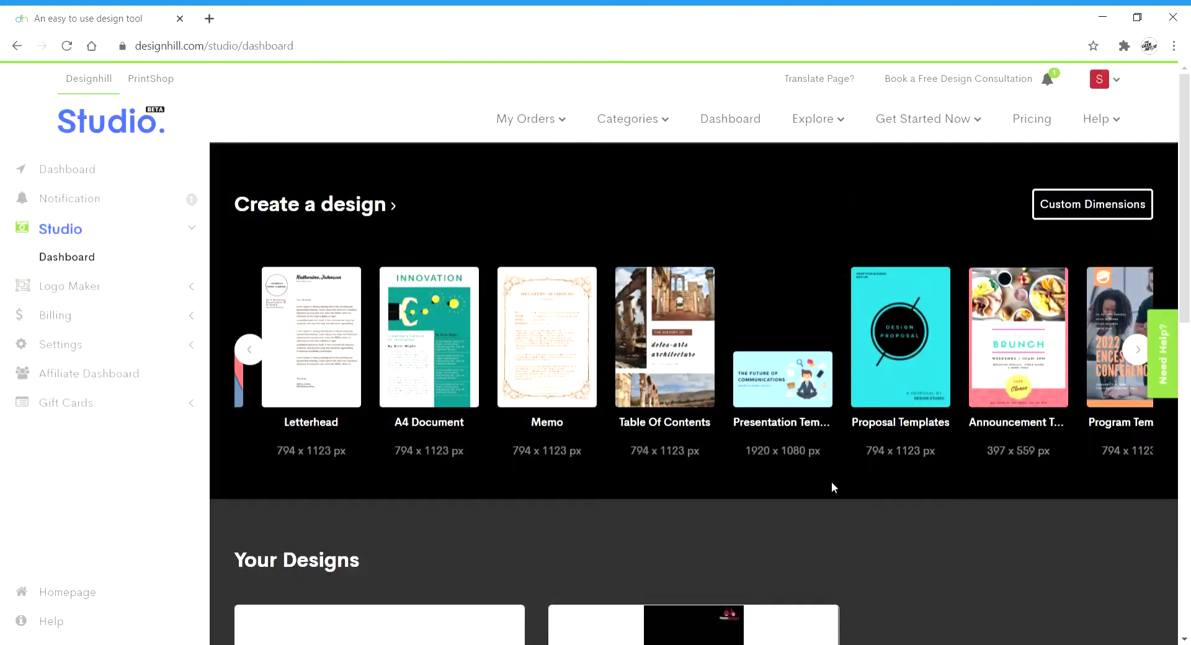
Page through the Create a design carousel to the Menu and Presentation types
click(1140, 356)
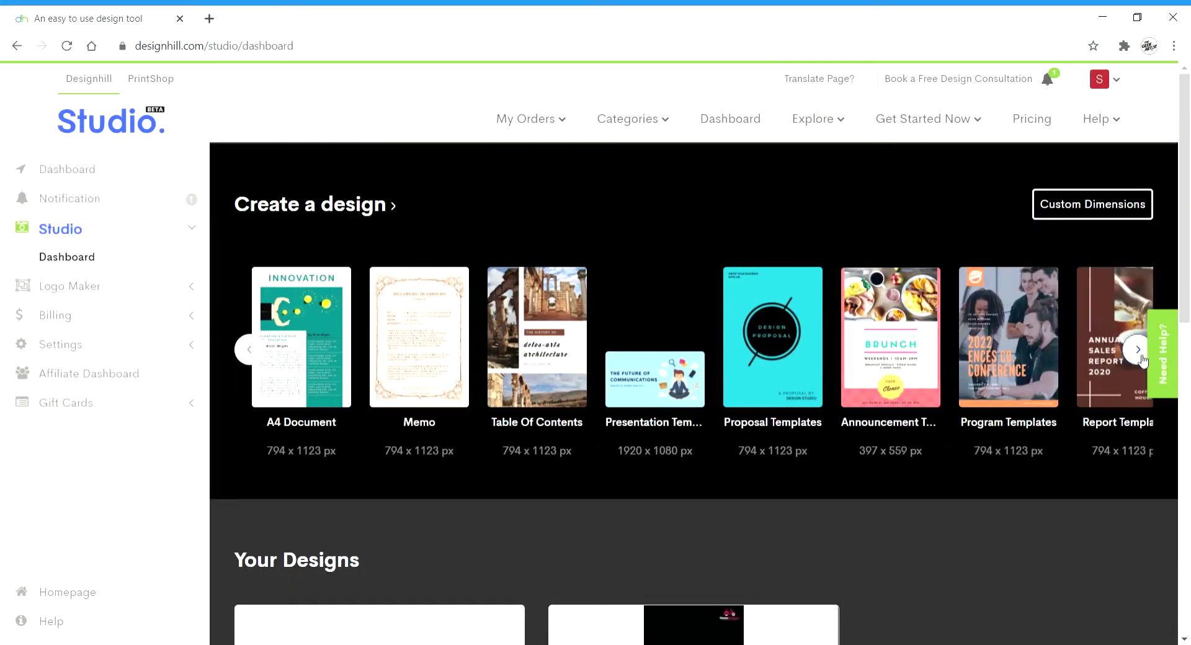
click(1139, 350)
click(1140, 351)
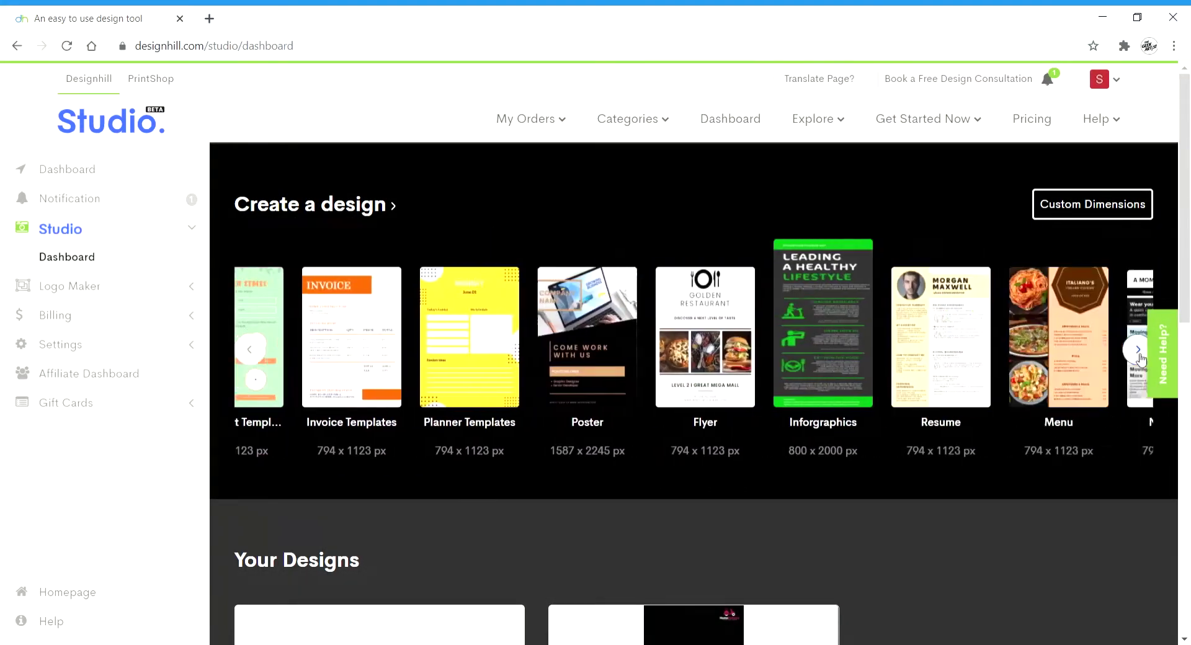
click(1139, 350)
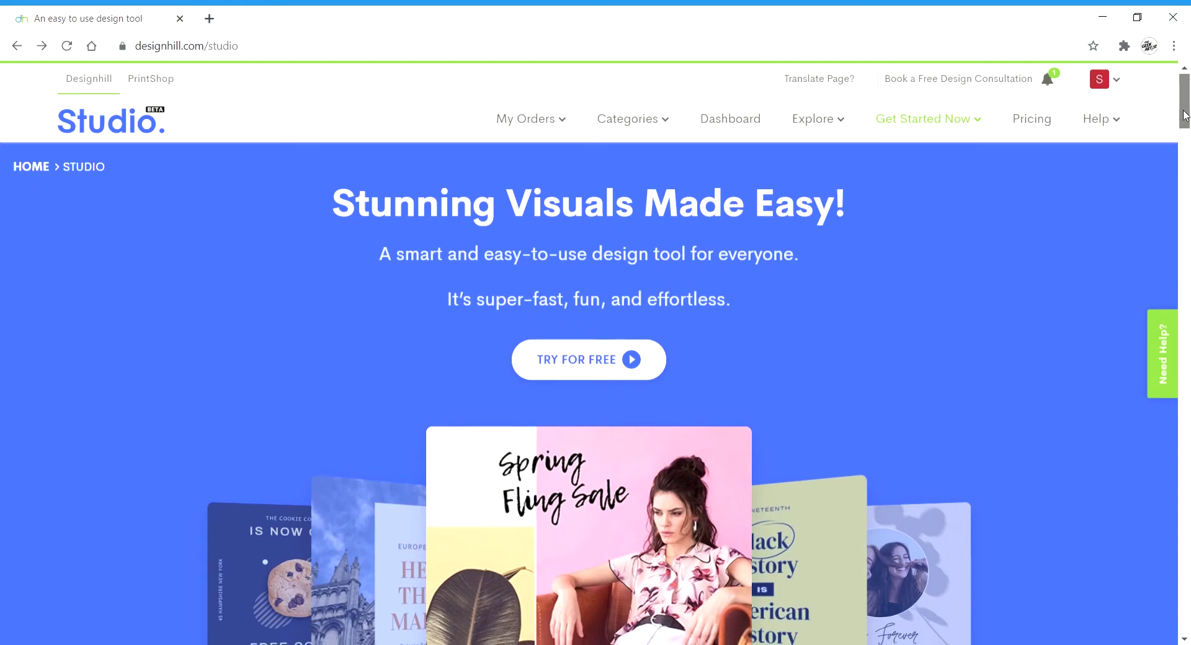
Browse the 'Stunning Visuals Made Easy!' landing page and launch the free design tool
scroll(992, 402, down, 5)
scroll(992, 401, down, 3)
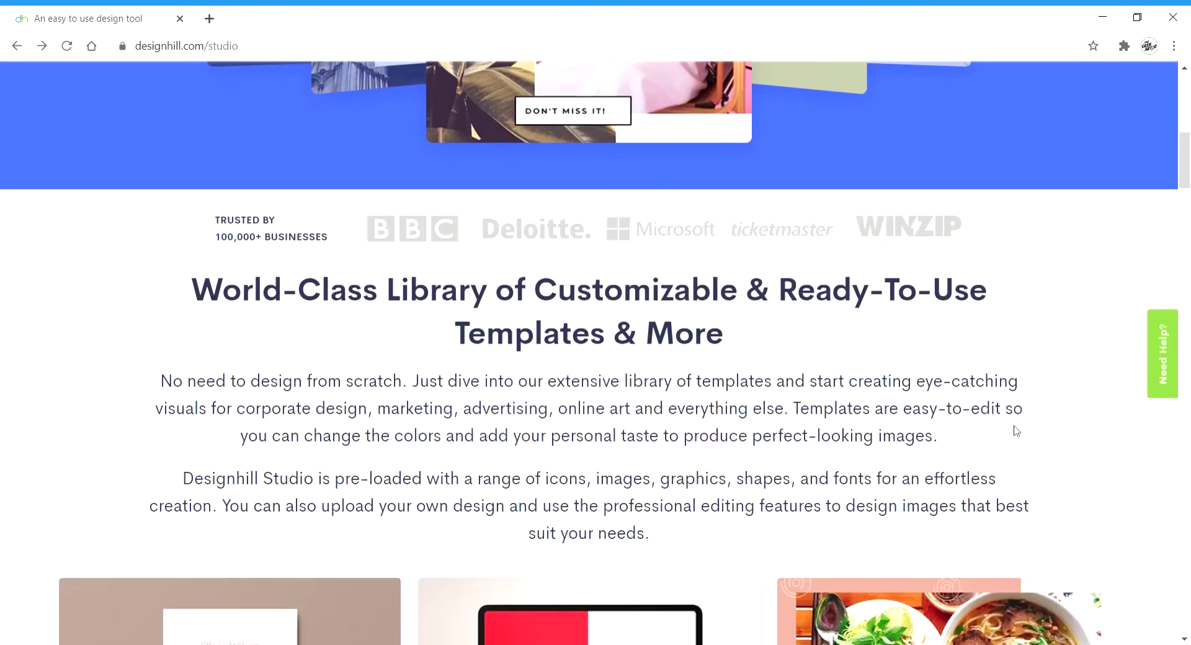
scroll(1023, 434, down, 1)
scroll(1045, 439, down, 5)
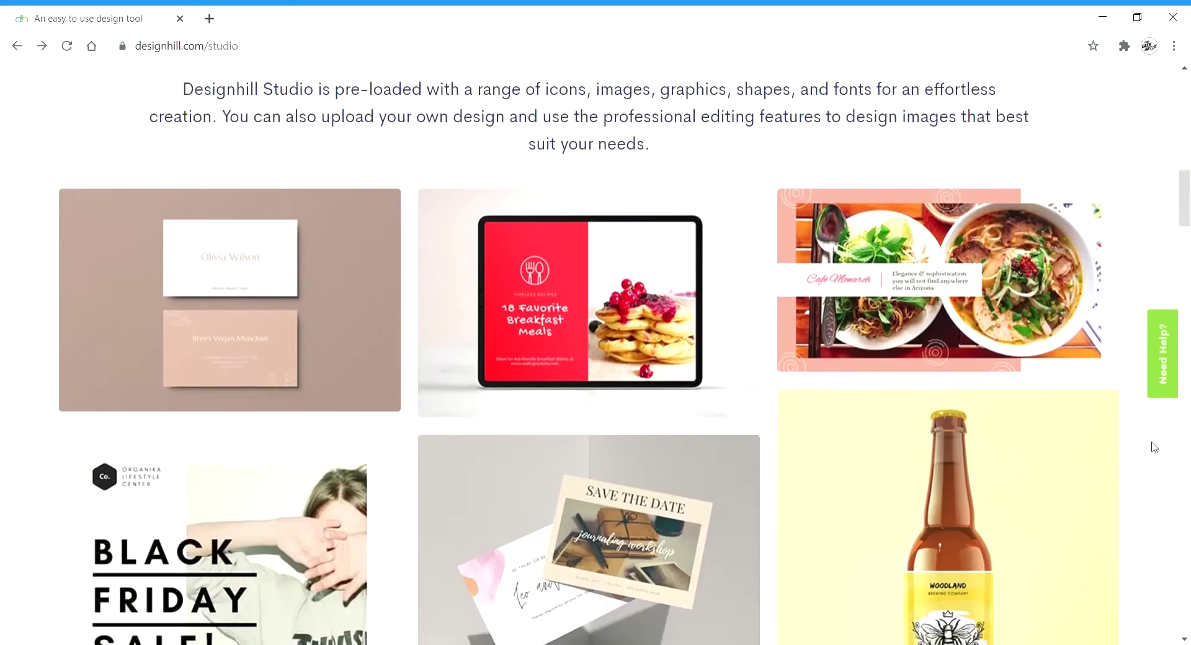
scroll(1154, 447, down, 9)
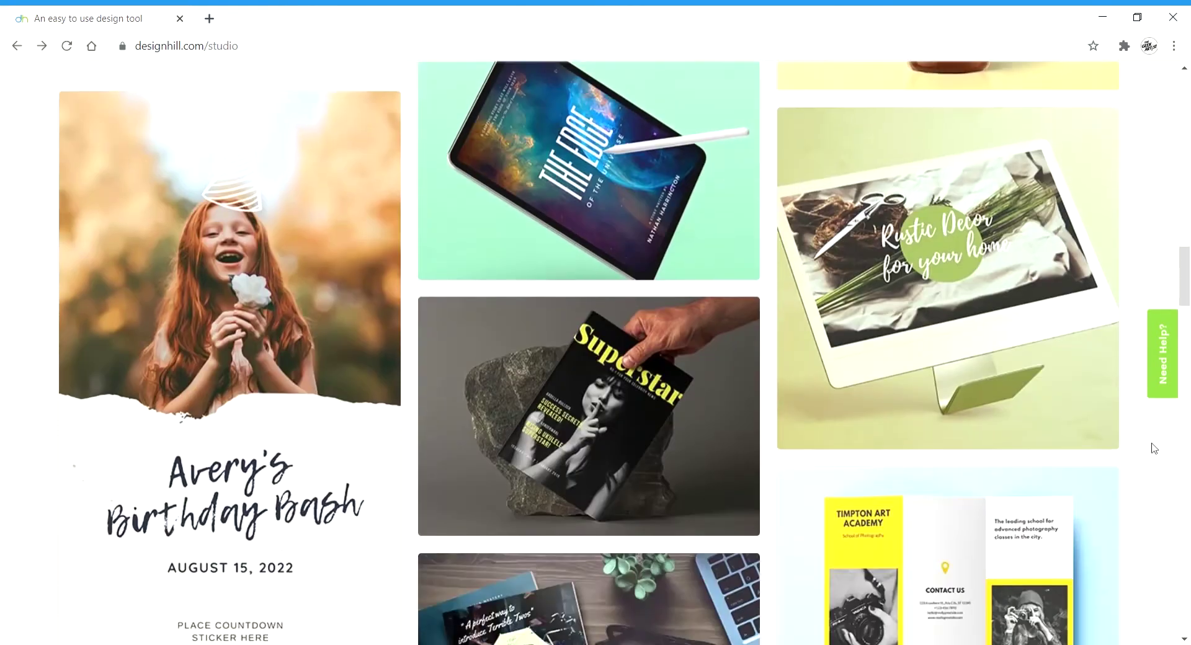
scroll(1154, 447, down, 8)
scroll(1153, 448, up, 15)
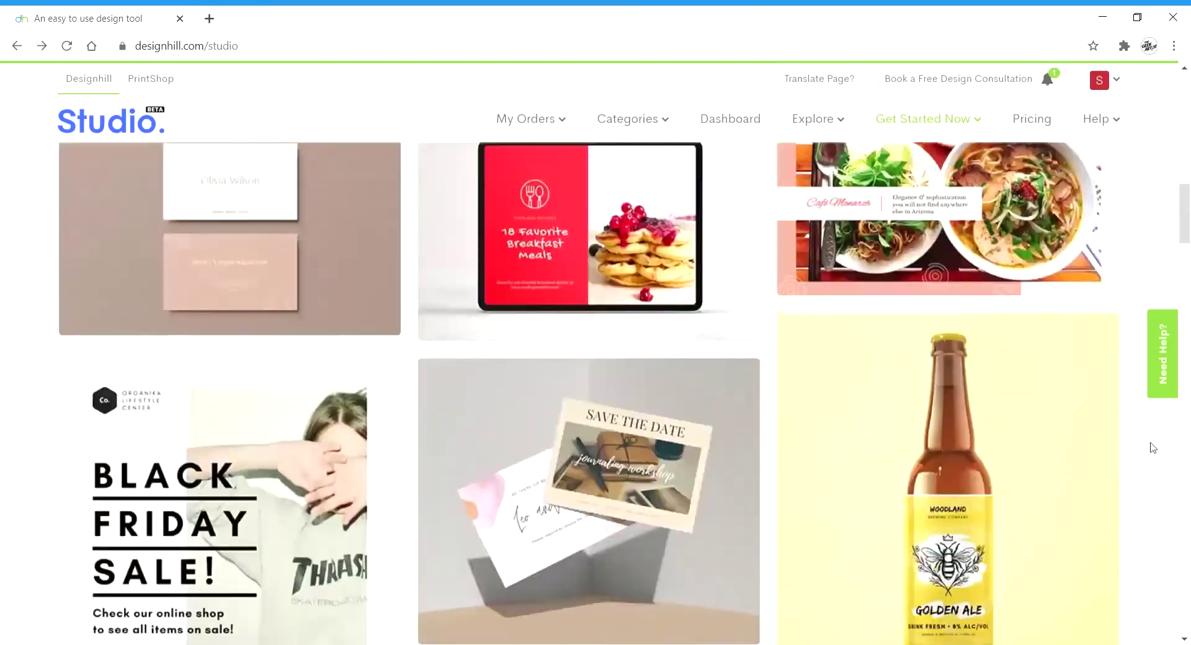
scroll(1153, 448, up, 15)
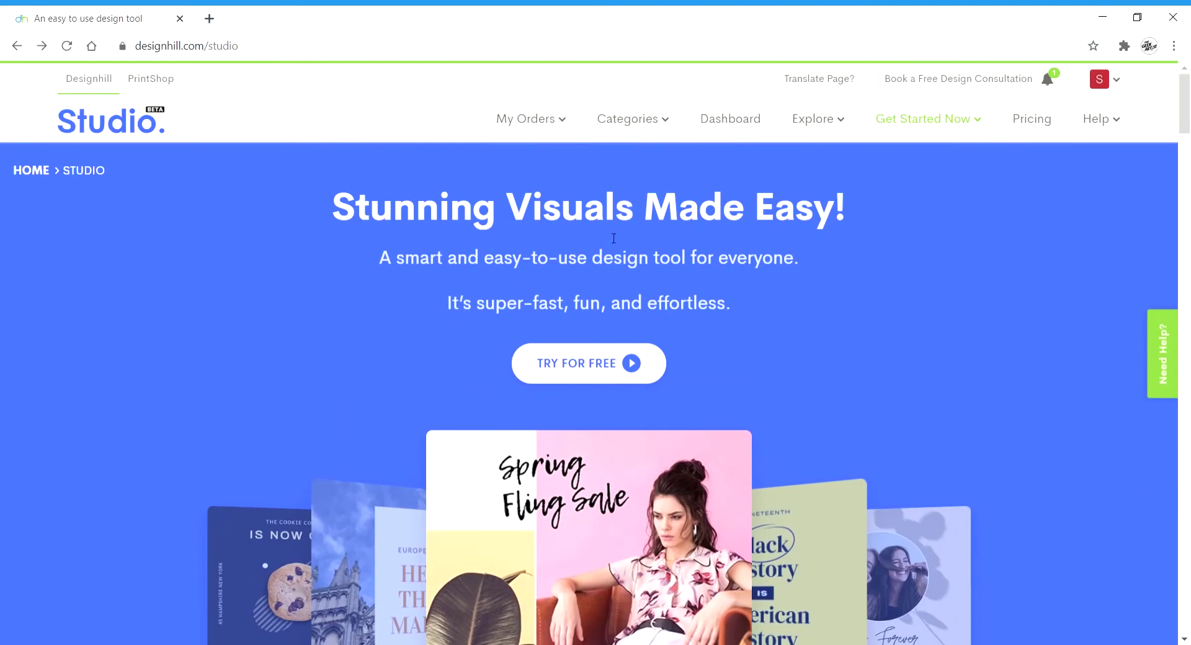
click(291, 51)
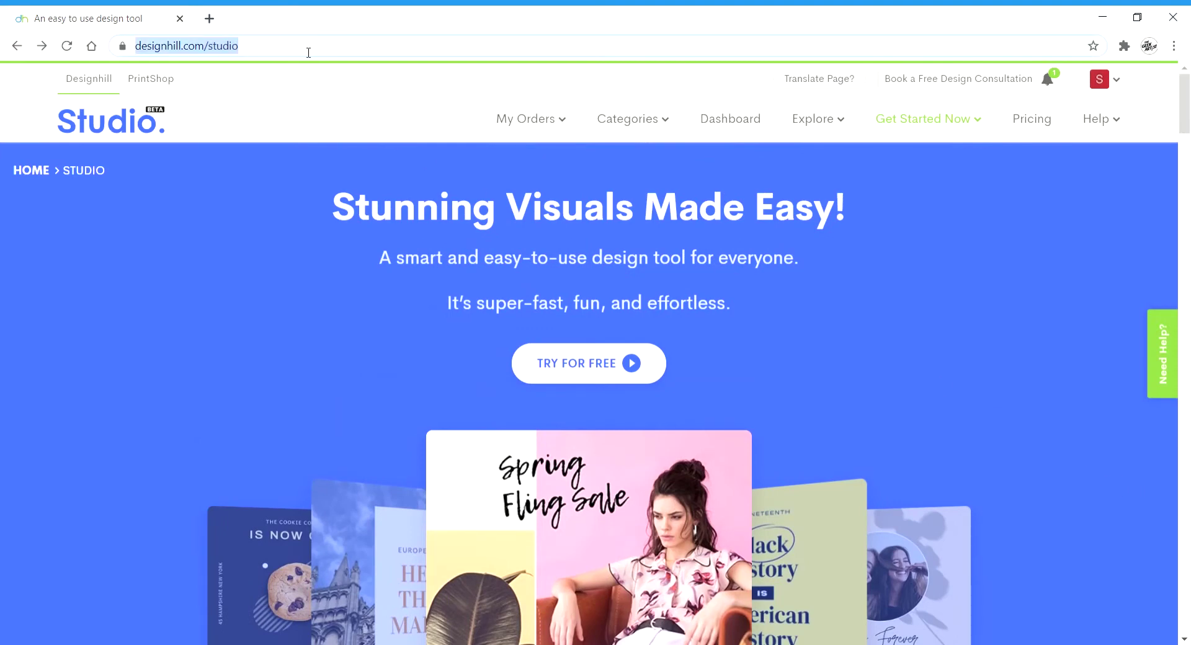
click(85, 404)
click(600, 370)
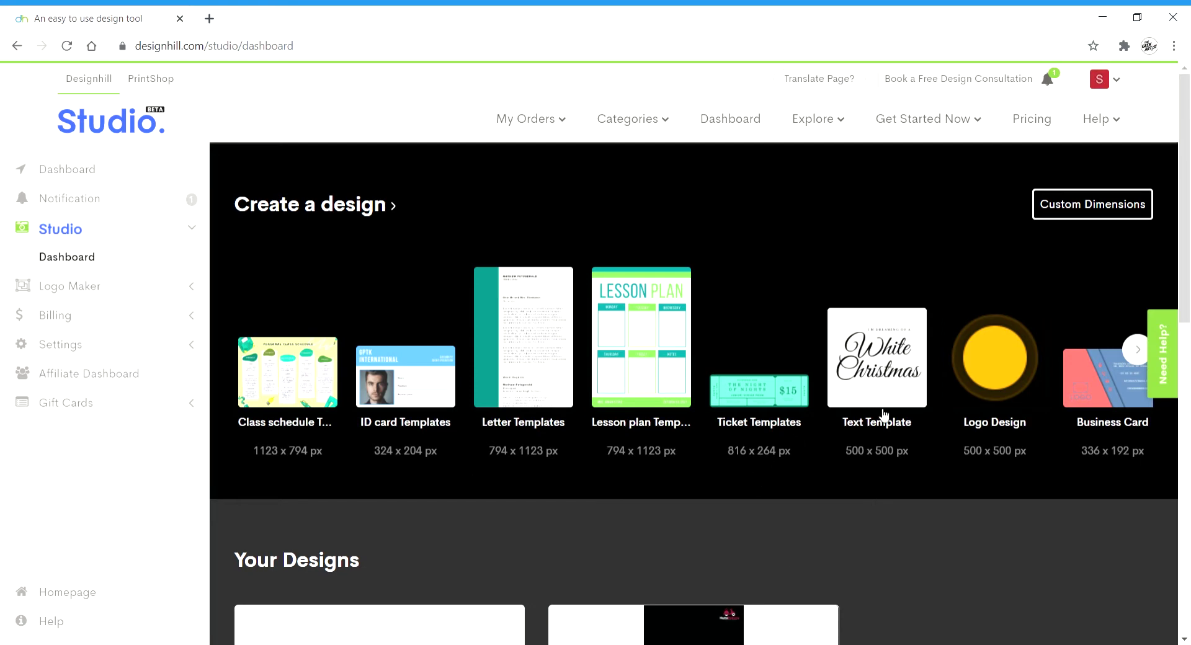
Page the design types carousel forward to Menu and Presentation
click(1140, 351)
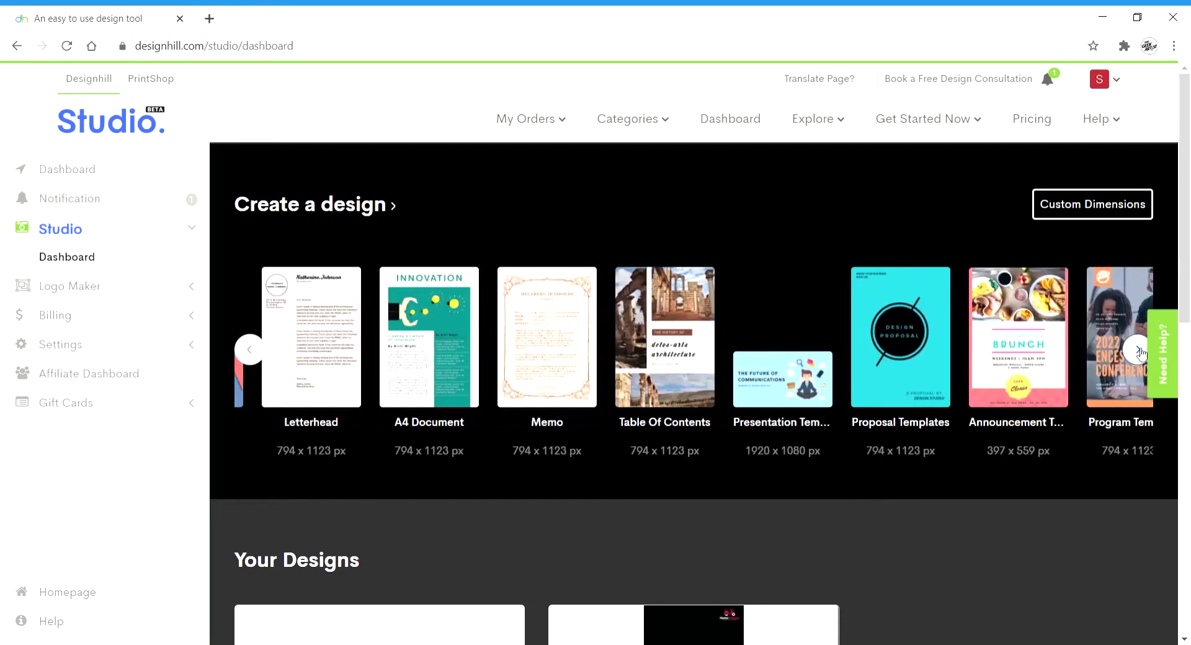
click(1142, 356)
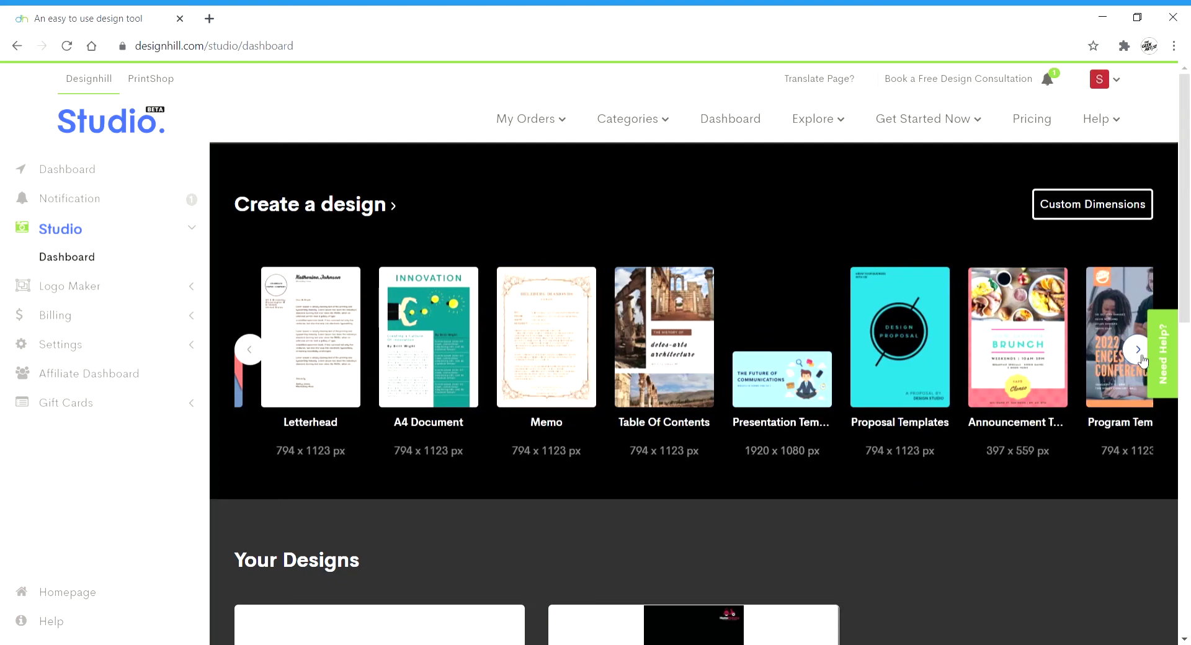
click(1140, 354)
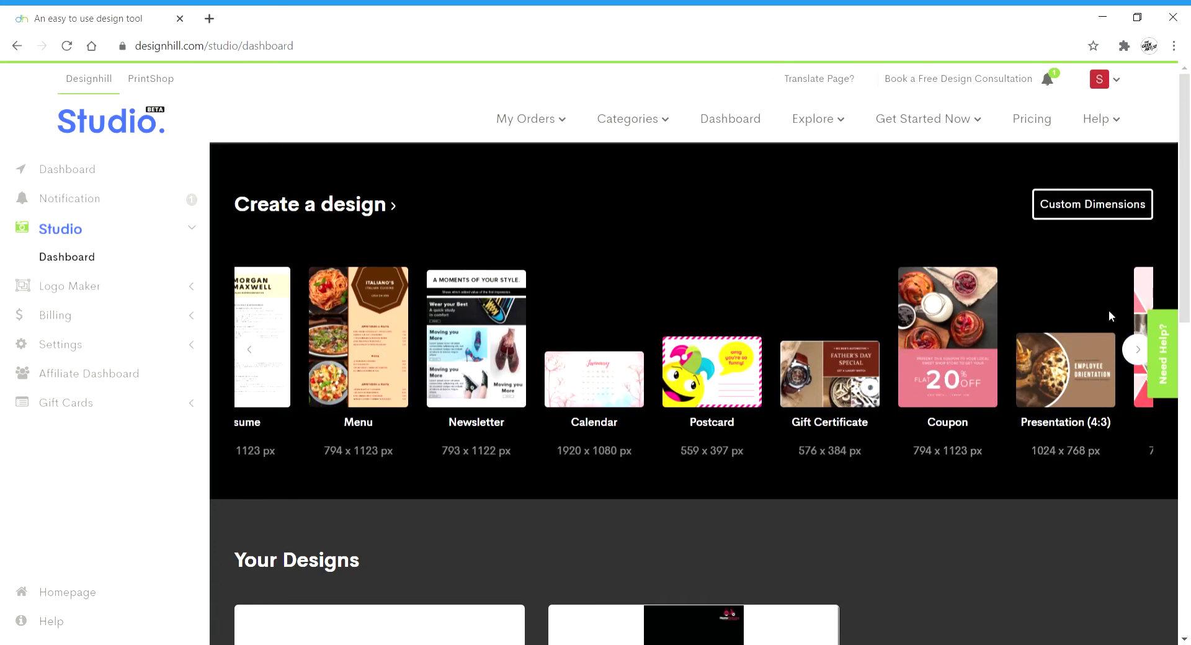
Create a custom-size blank design of 2480 × 3508 px
click(1090, 208)
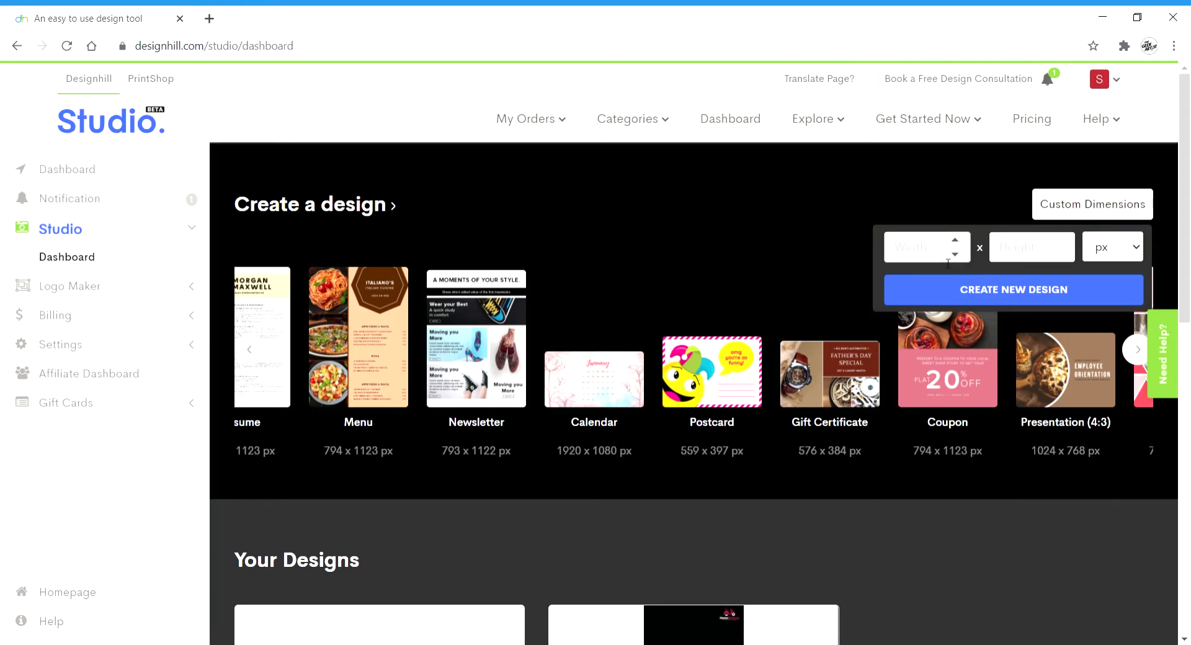
click(915, 256)
text(2480)
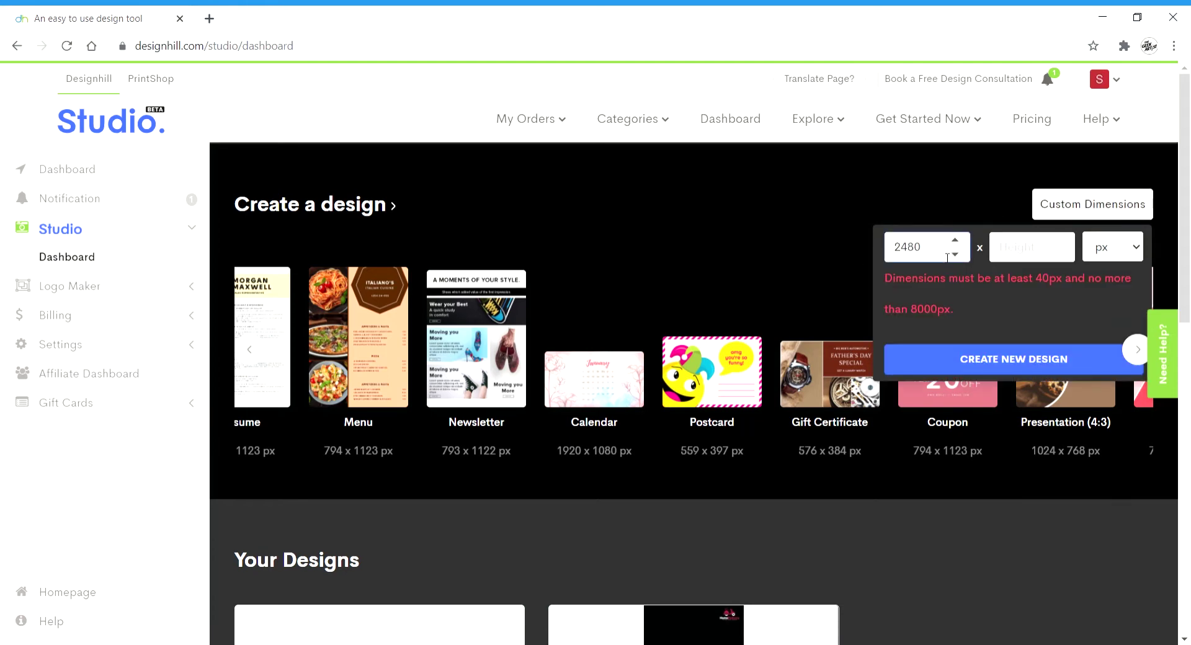
click(1025, 258)
text(3508)
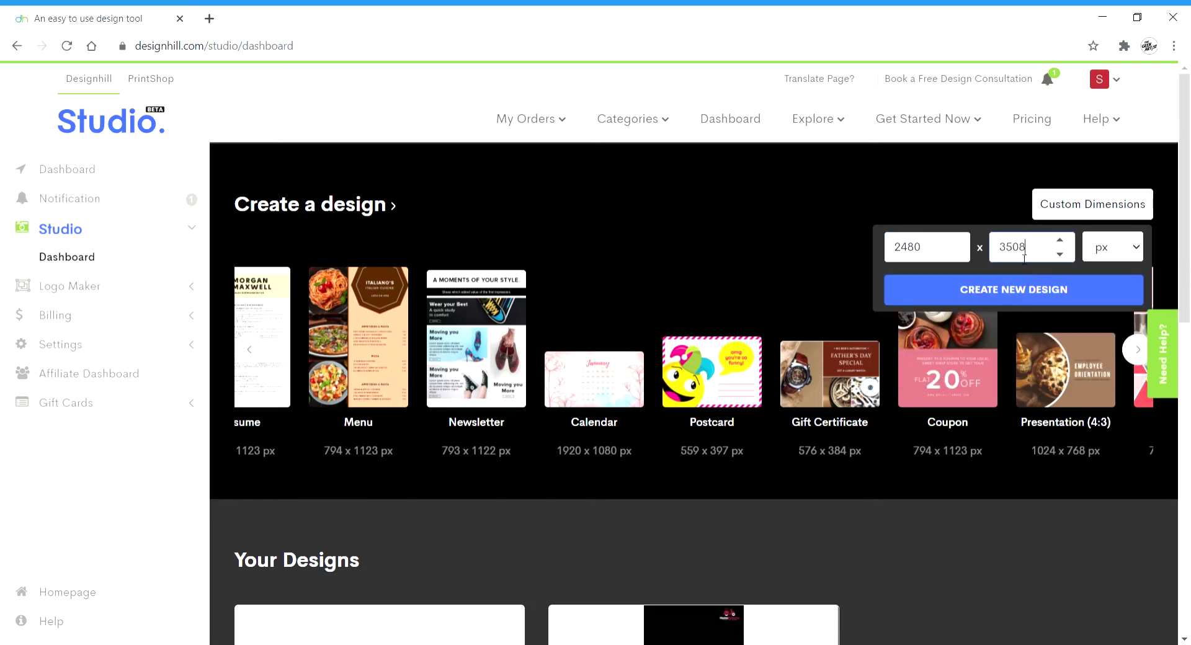
click(1066, 295)
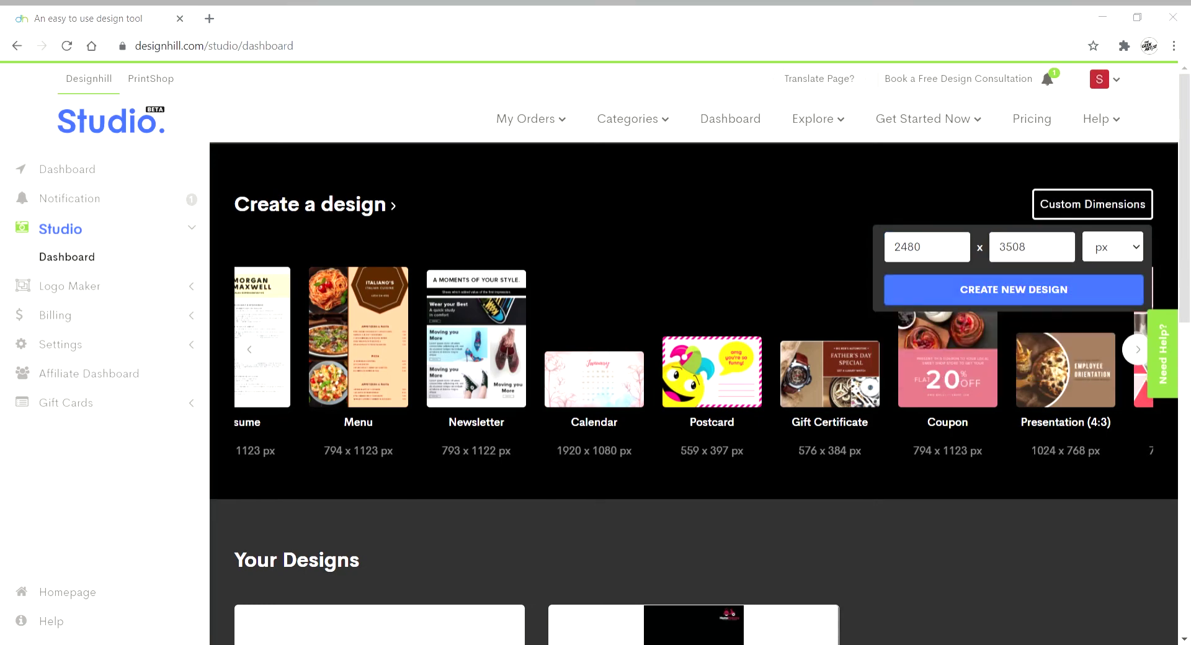
click(1043, 248)
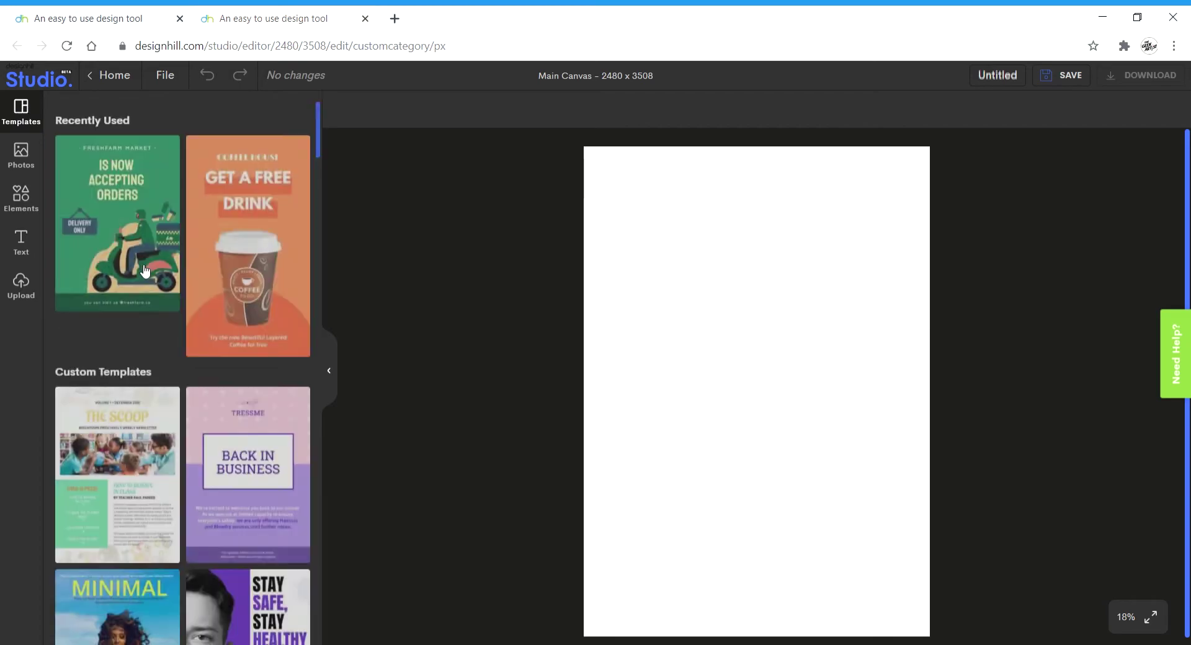
scroll(211, 270, down, 10)
scroll(211, 270, down, 15)
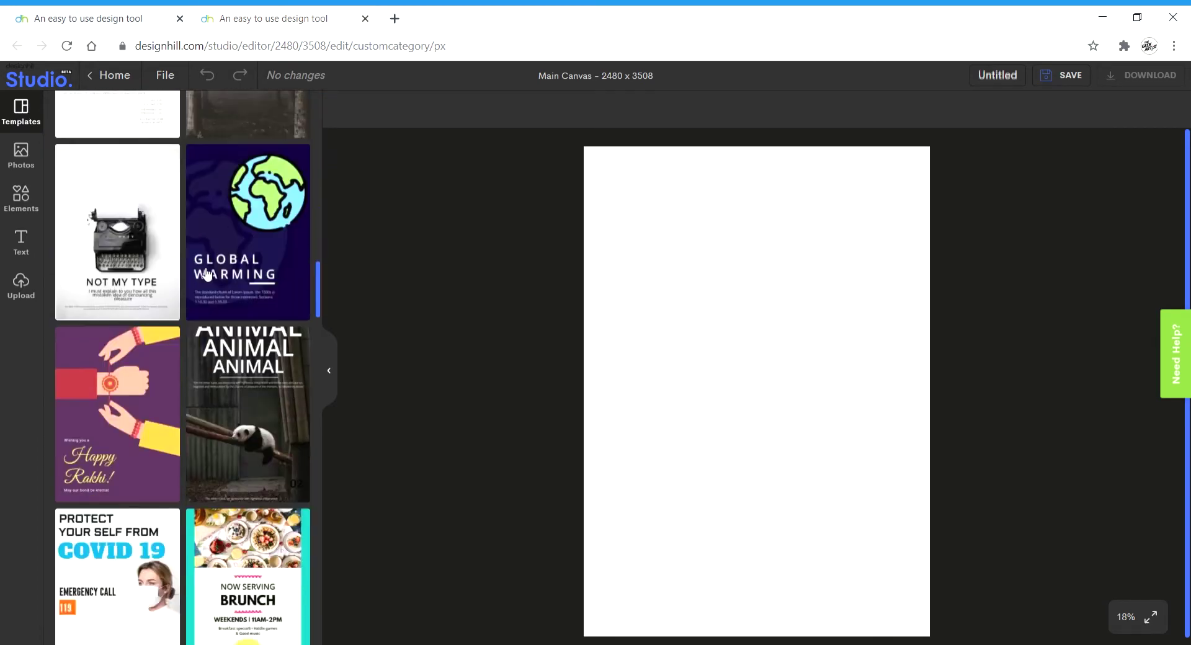
scroll(207, 274, down, 5)
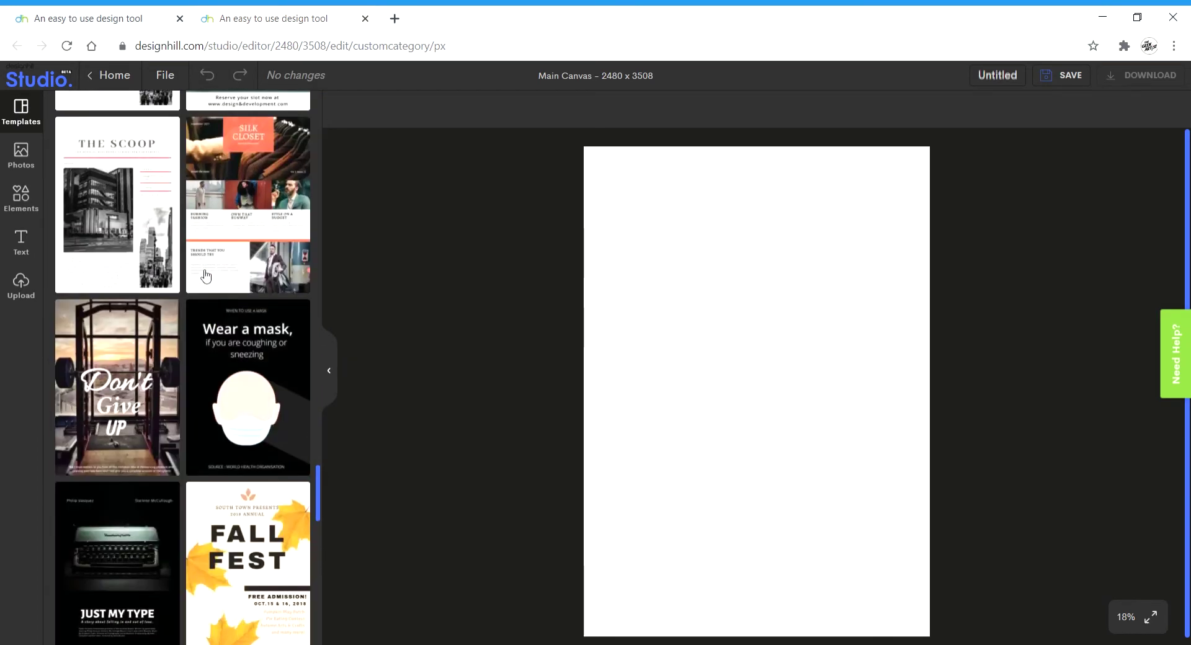
scroll(199, 433, up, 8)
scroll(198, 432, up, 10)
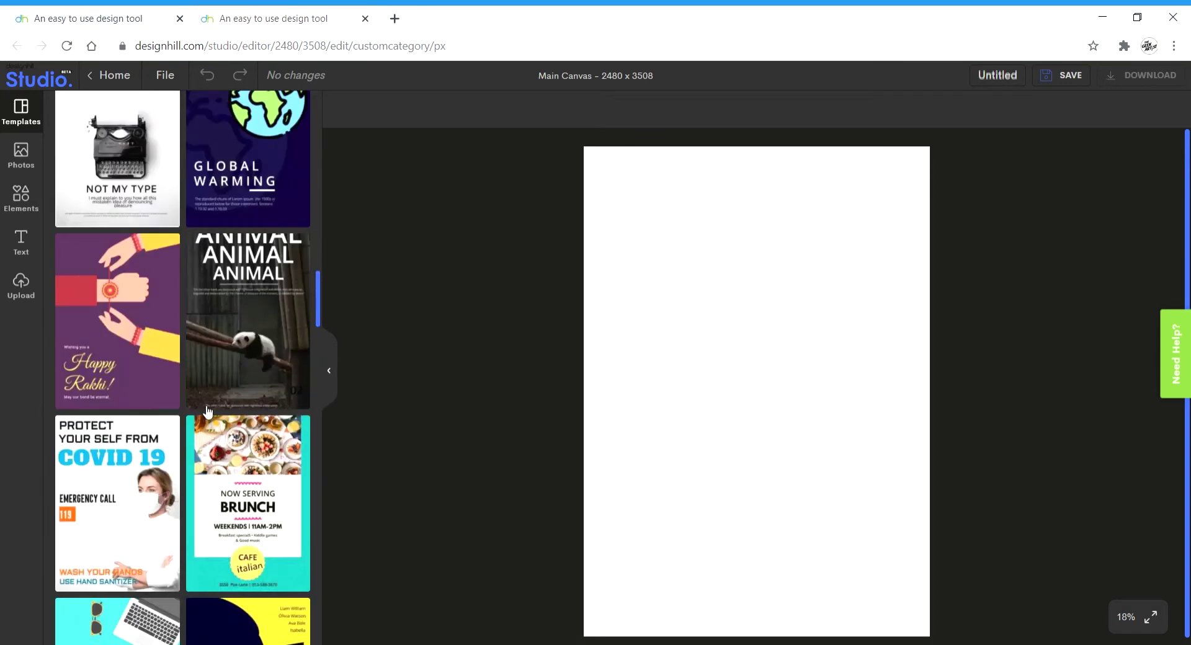
scroll(205, 410, up, 5)
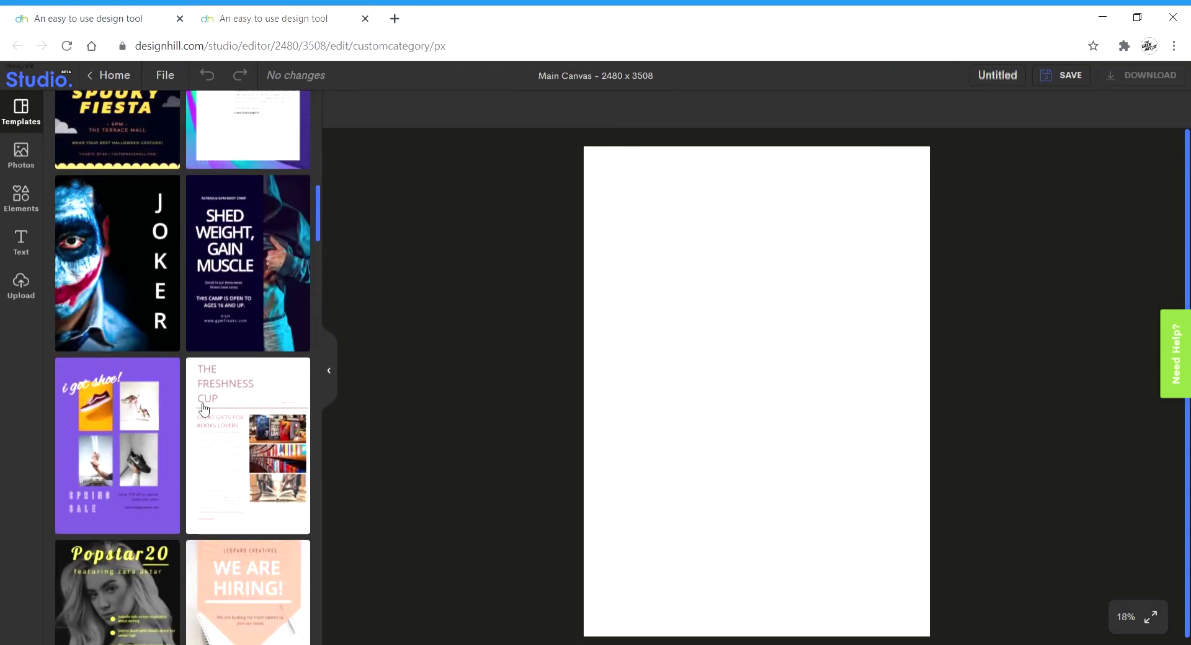
scroll(205, 410, up, 7)
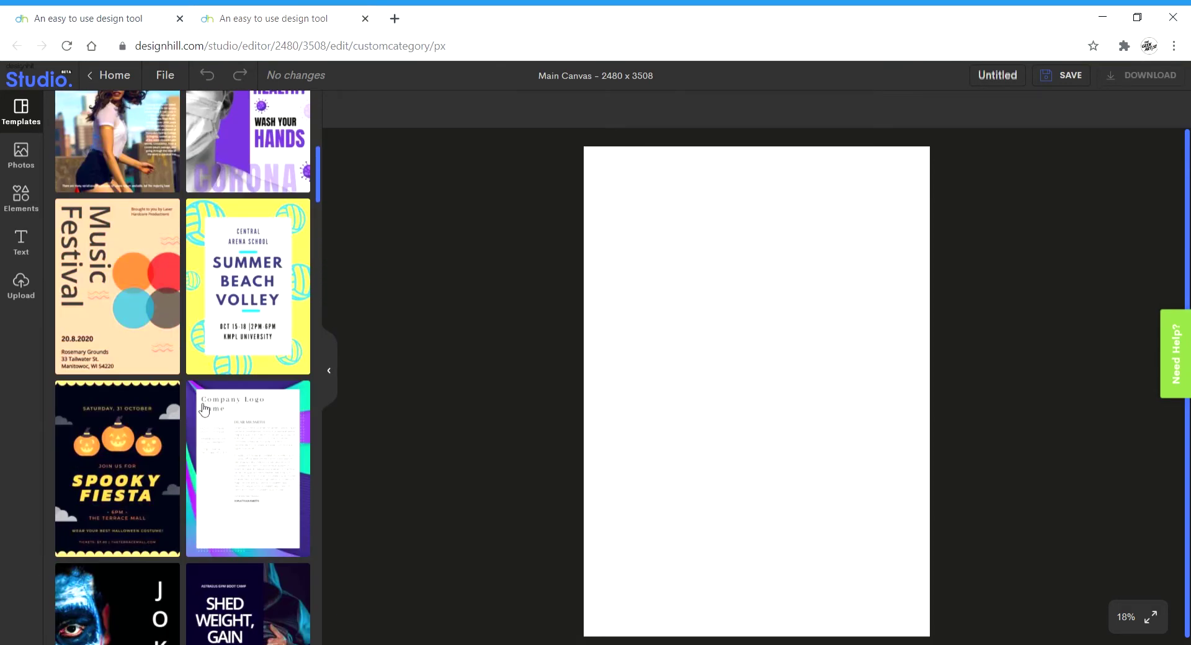
scroll(205, 410, up, 12)
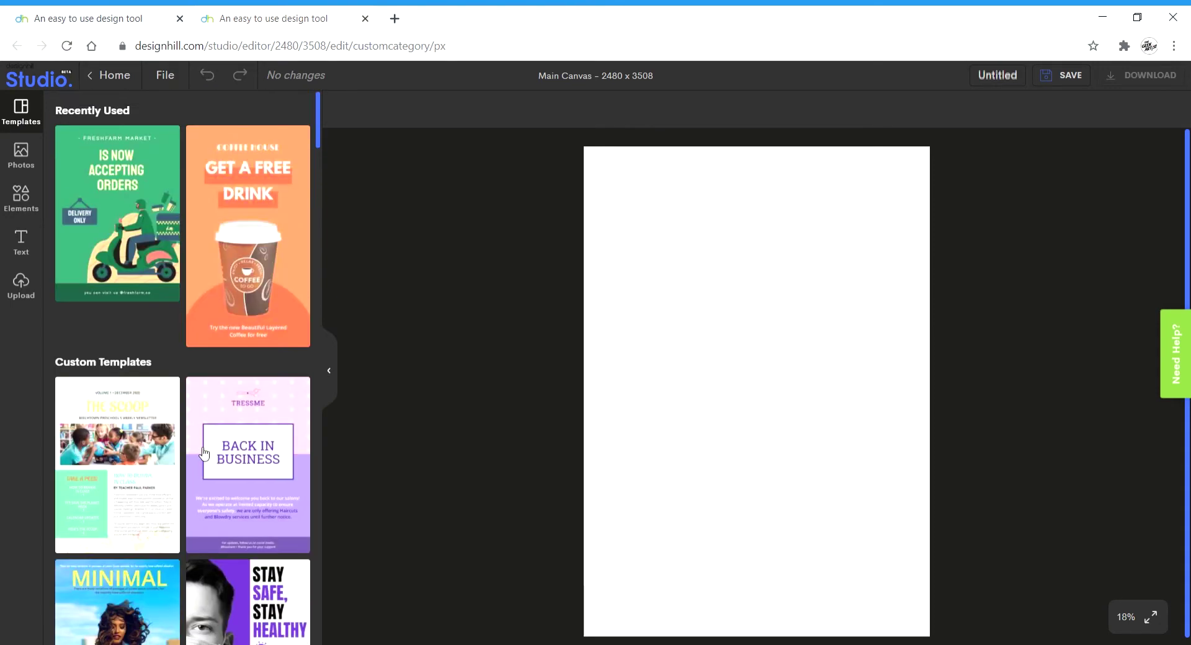
click(271, 206)
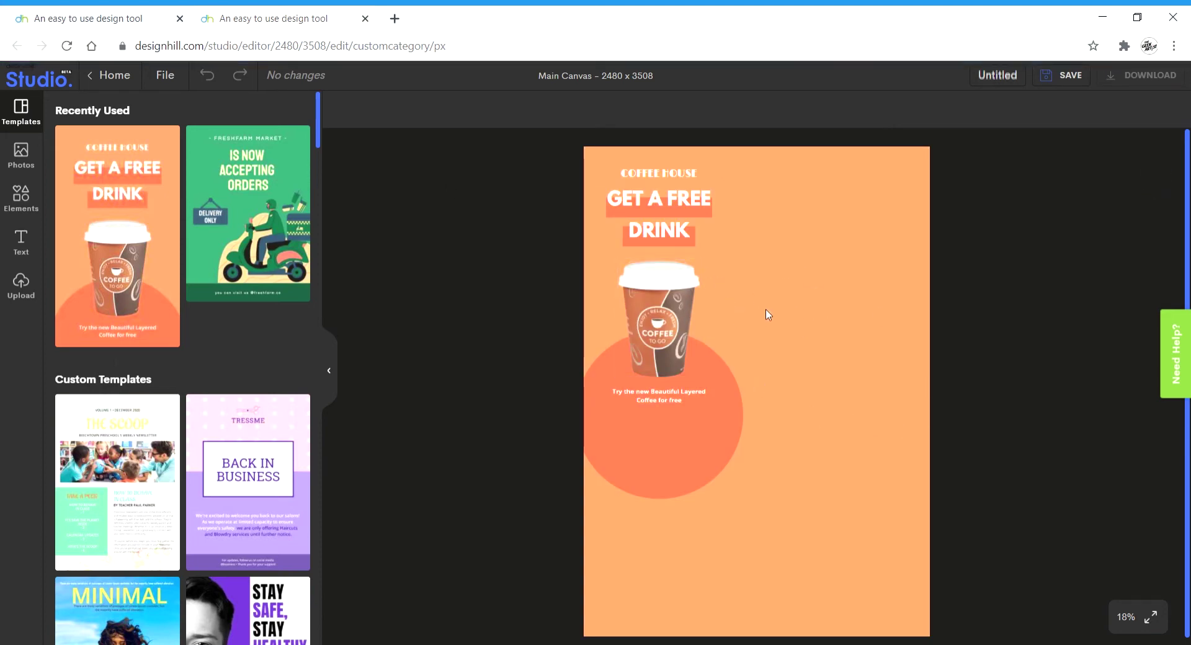
Move the orange circle to the bottom, the coffee cup right, and nudge the promo text
drag(702, 441, 678, 460)
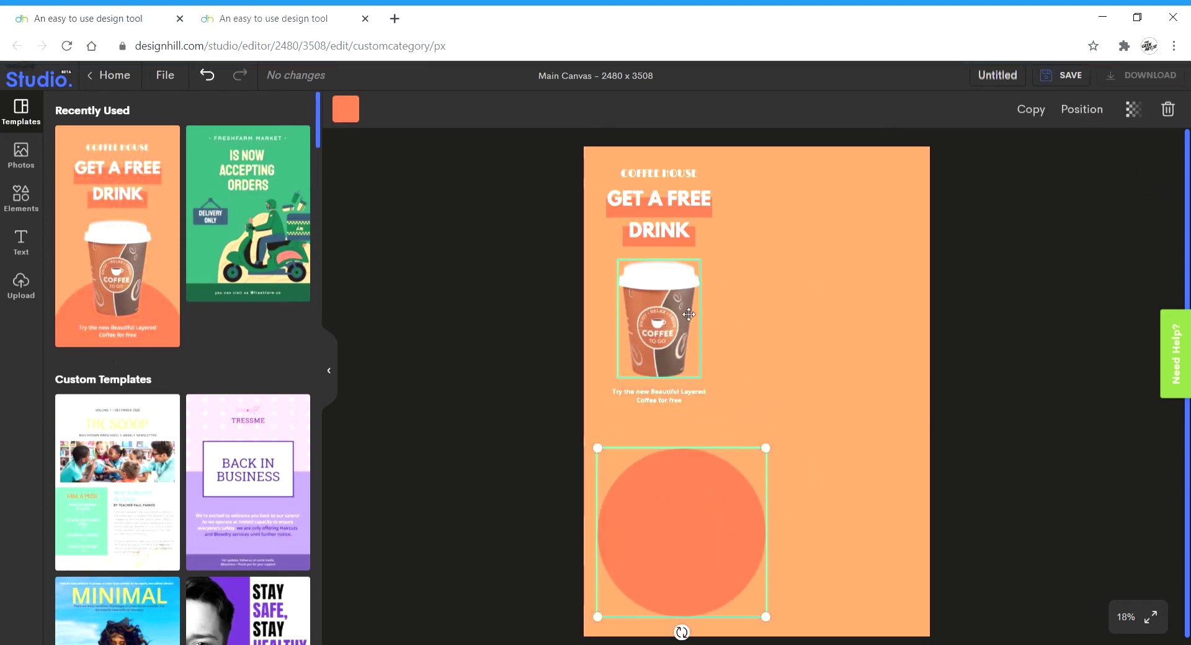
drag(689, 315, 886, 301)
drag(659, 395, 682, 390)
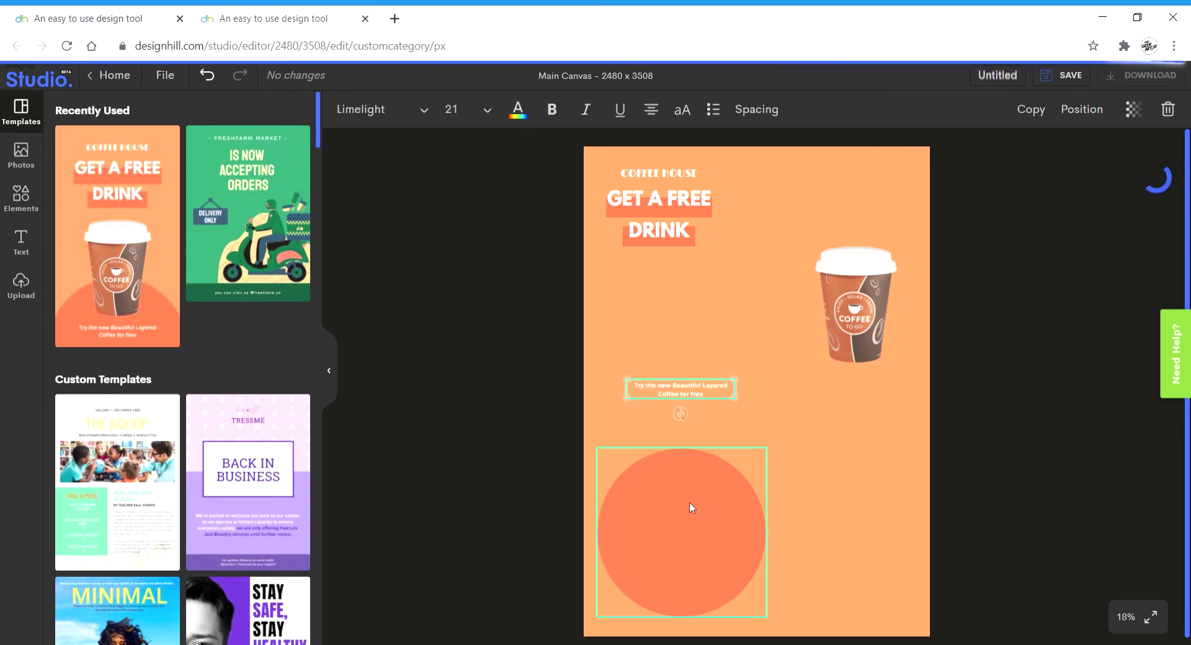
Fill the lower circle with pink #E43B79
click(691, 508)
mouse_move(769, 448)
mouse_down()
mouse_move(832, 417)
mouse_move(757, 459)
mouse_up()
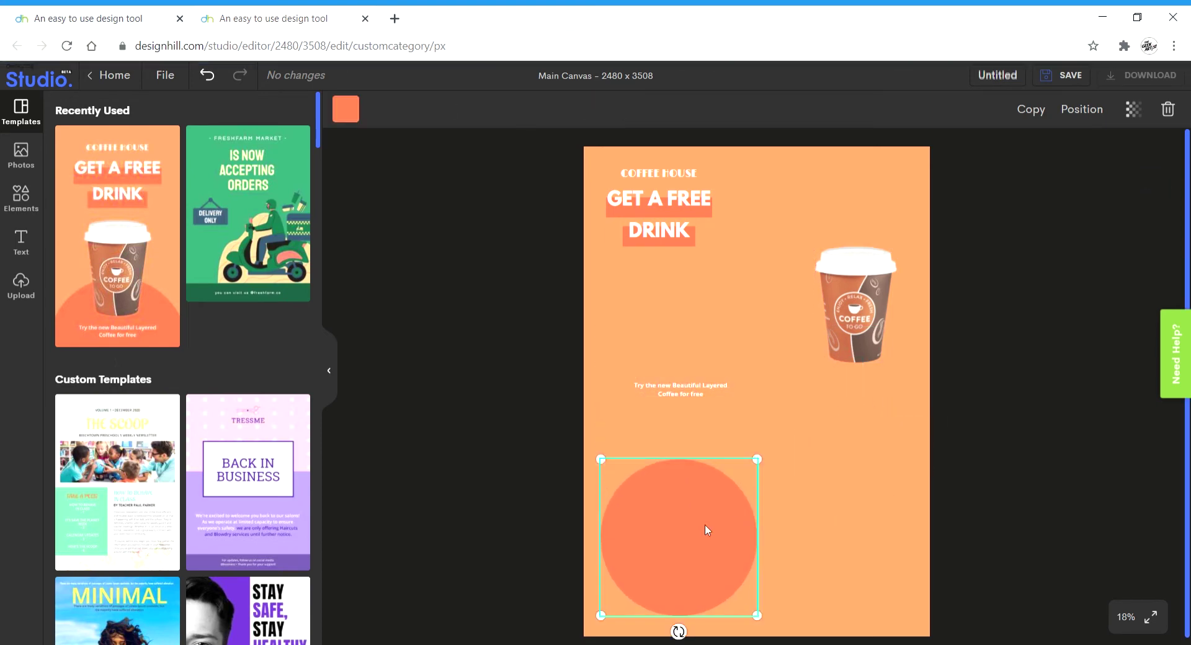
click(346, 109)
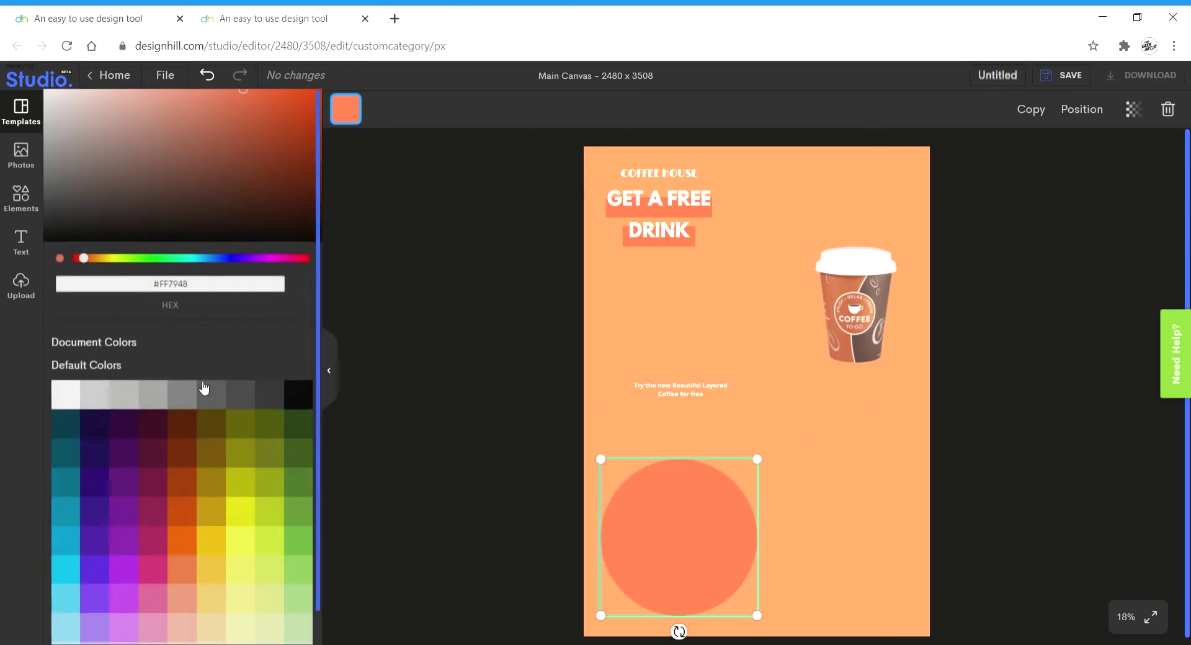
click(211, 487)
click(148, 621)
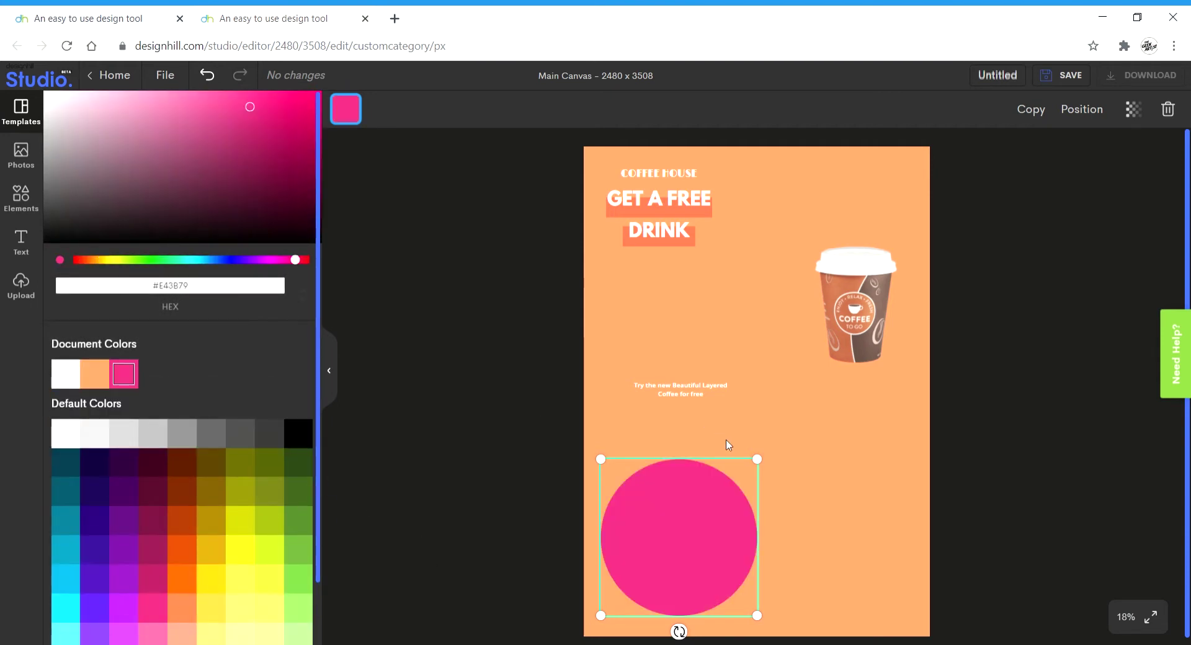
Set the coffee cup upright and replace the headline's GET A FREE line with 'SDFSF'
click(869, 329)
mouse_move(857, 379)
mouse_down()
mouse_move(917, 359)
mouse_move(856, 377)
mouse_up()
click(699, 209)
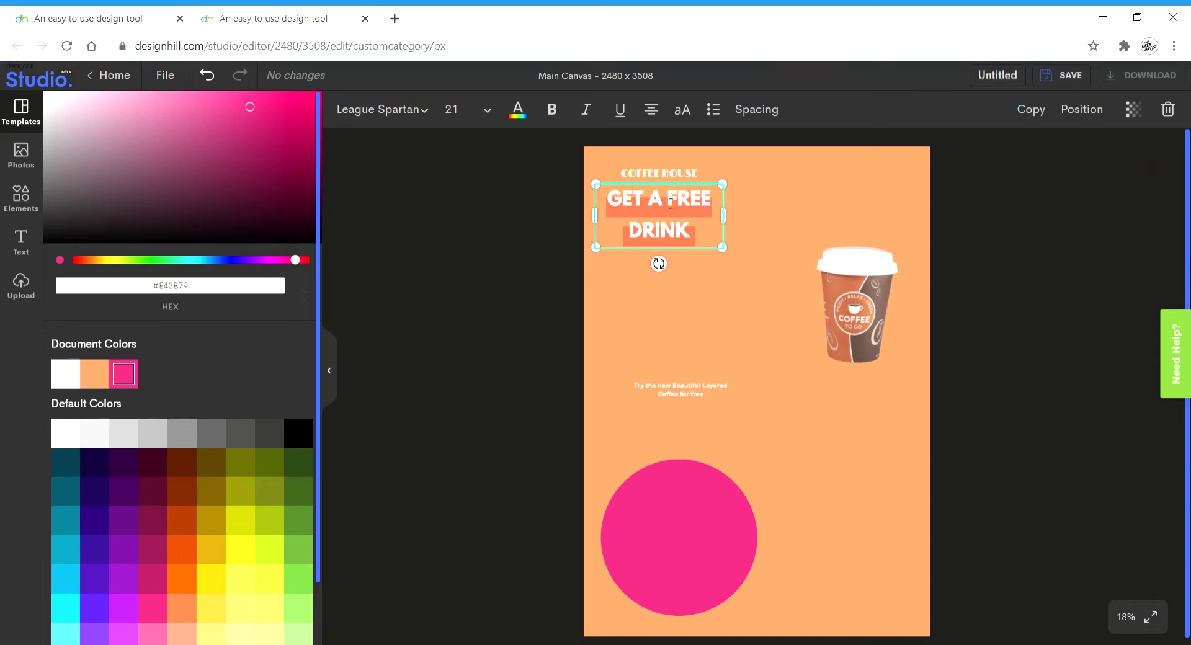
triple_click(669, 203)
text(SDFSFSFDRINK)
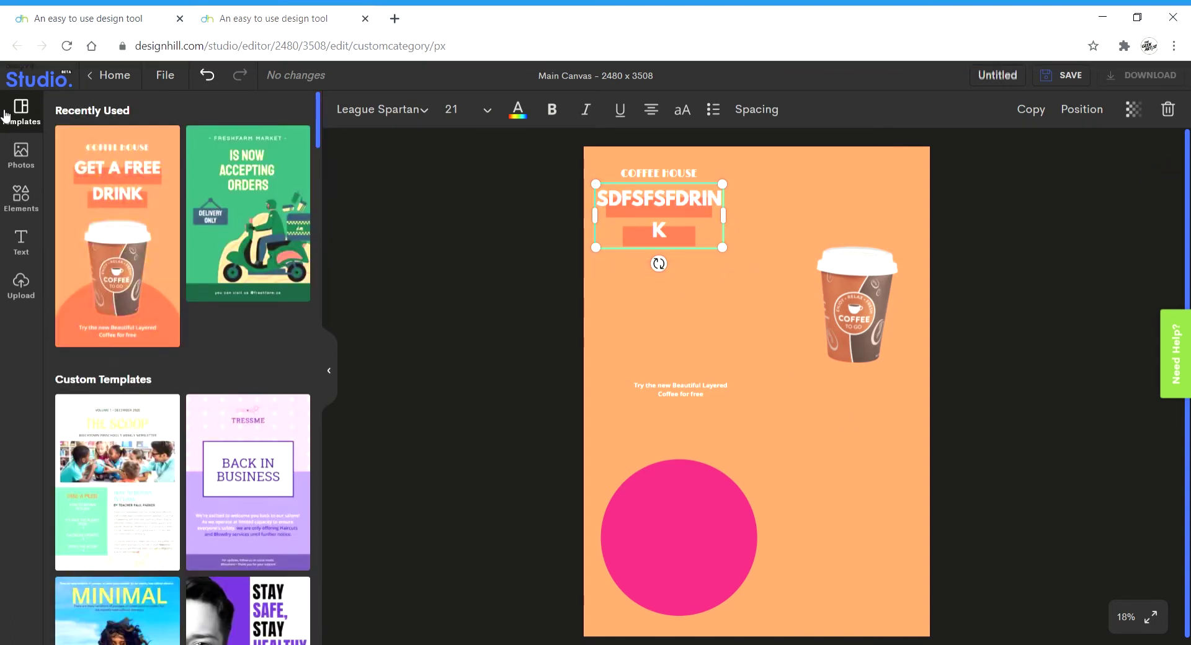
Search the stock photo library for 'CAKE'
click(10, 151)
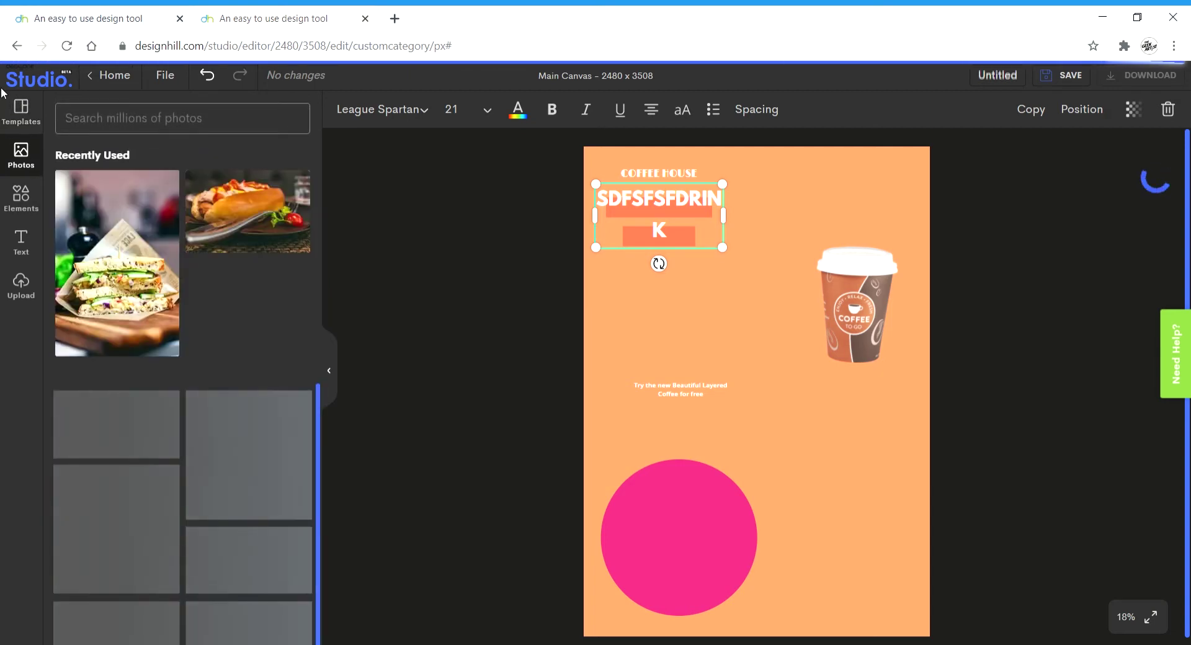
scroll(184, 514, down, 5)
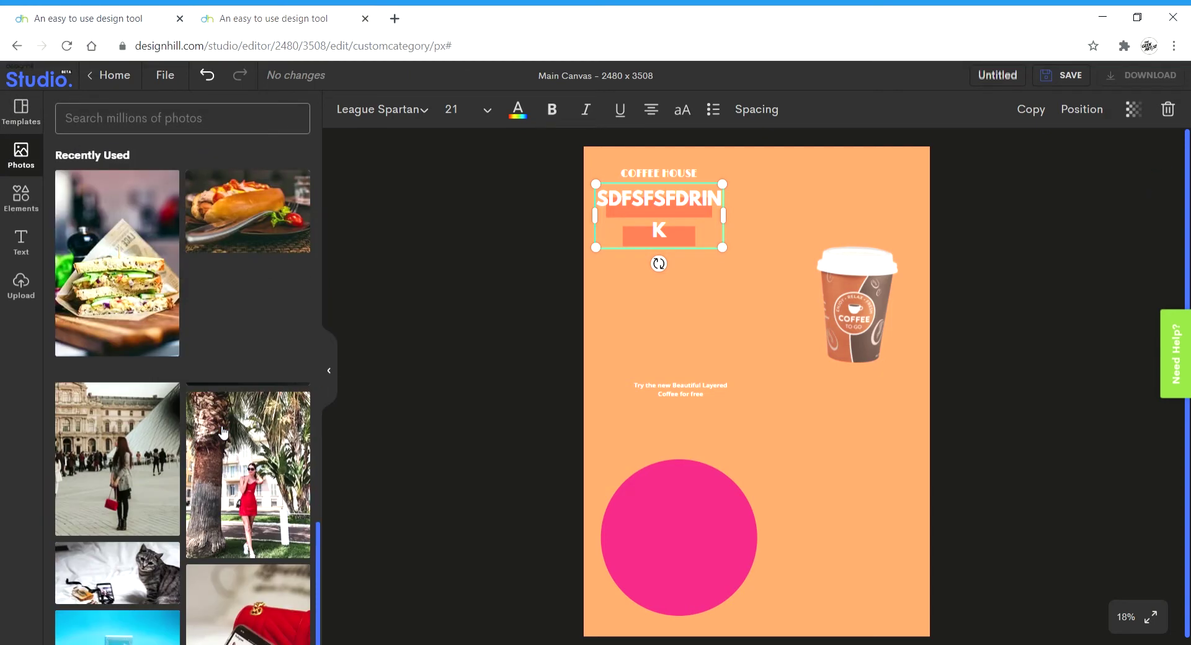
scroll(185, 513, up, 5)
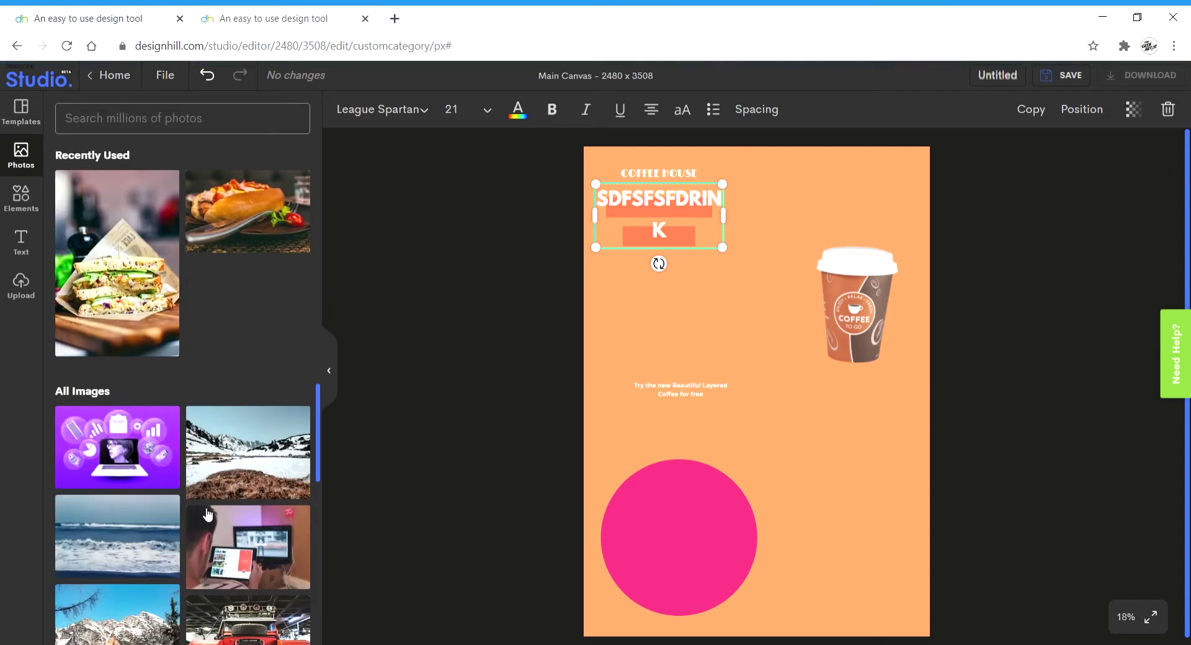
click(186, 109)
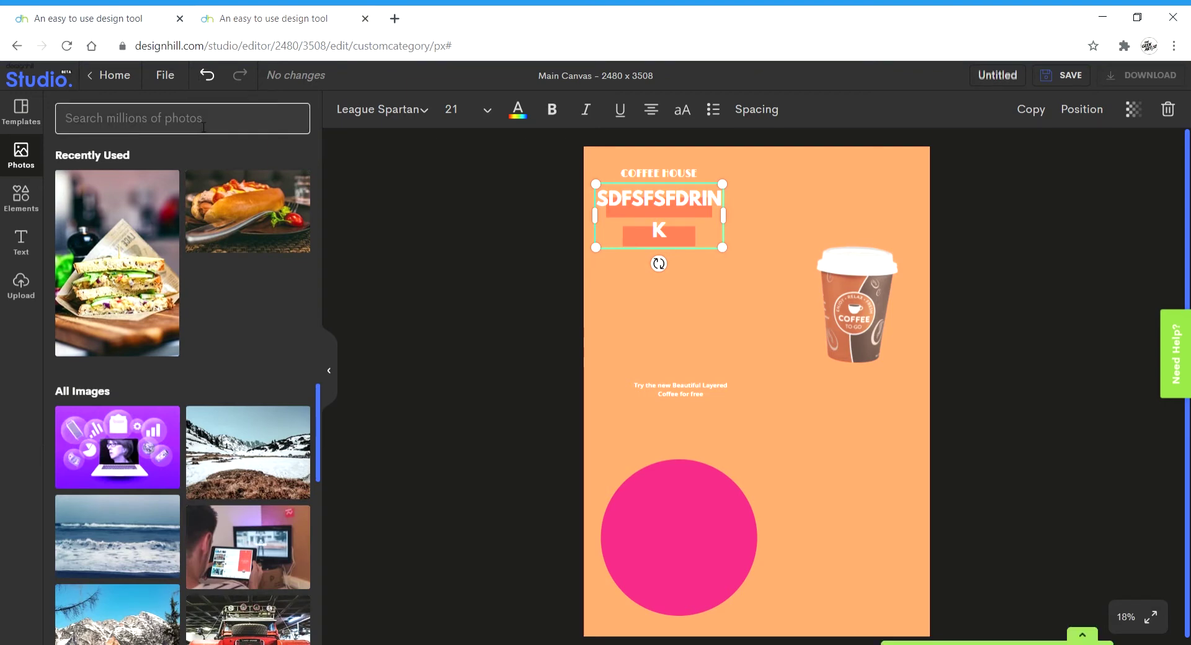
text(CAKE)
key(Return)
scroll(221, 531, down, 5)
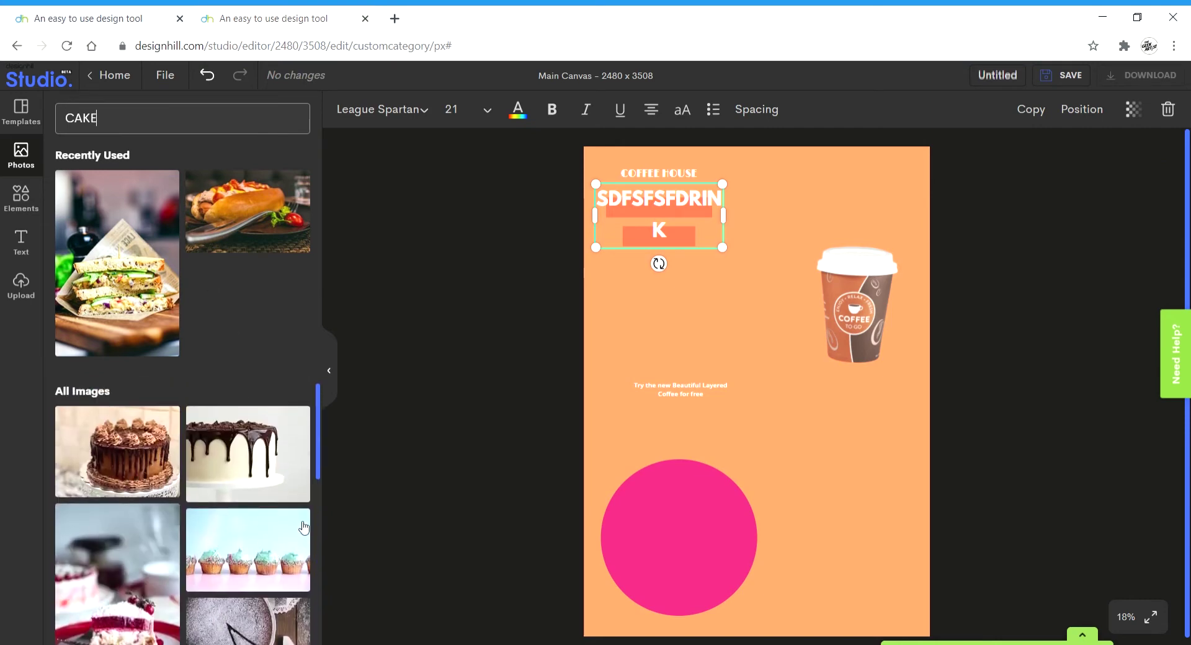
Add the drip-cake photo, tilt it about 10°, resize it and move it up-right
click(221, 467)
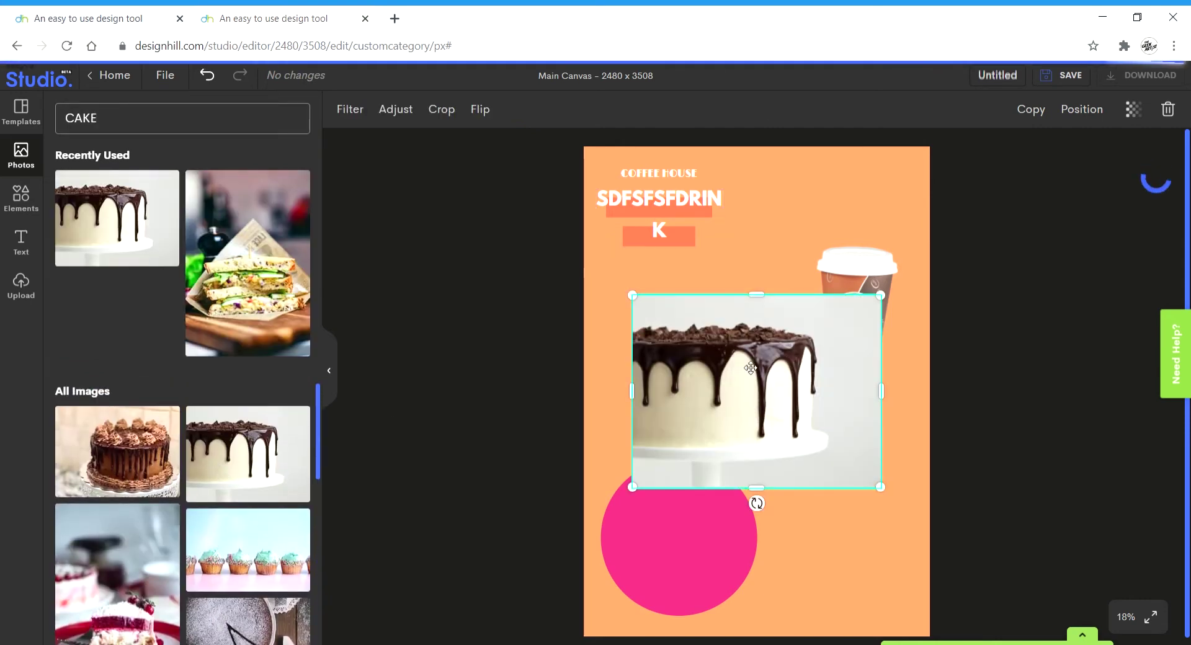
drag(757, 497, 736, 500)
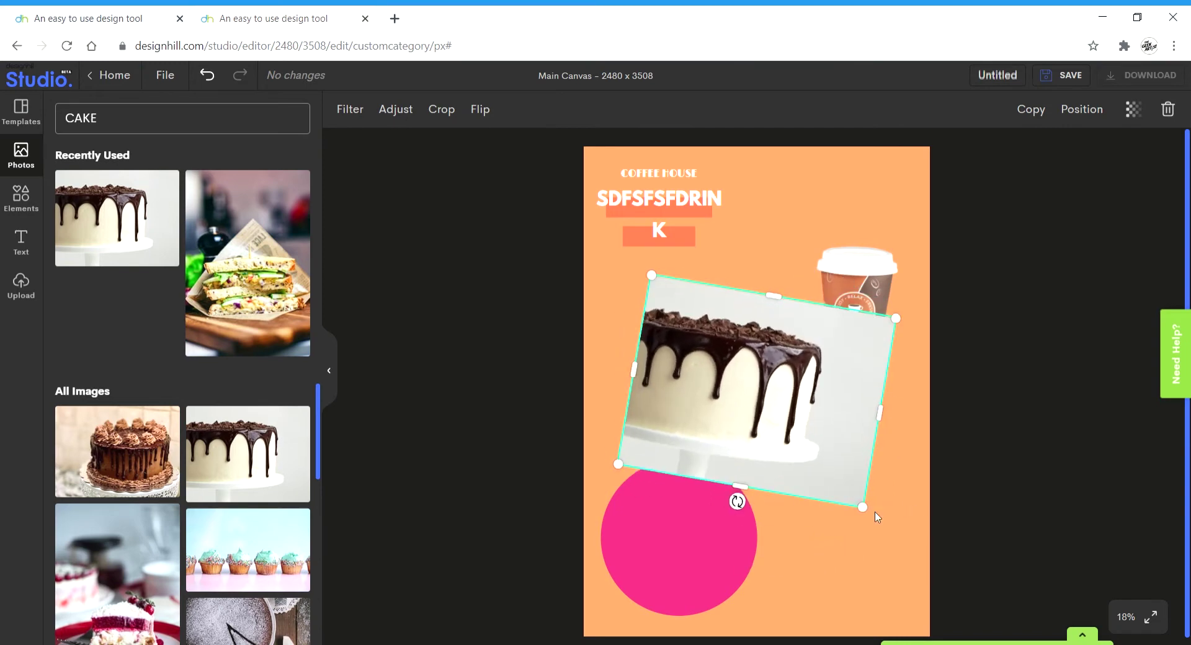
mouse_move(864, 509)
mouse_down()
mouse_move(910, 560)
mouse_move(882, 512)
mouse_move(855, 518)
mouse_up()
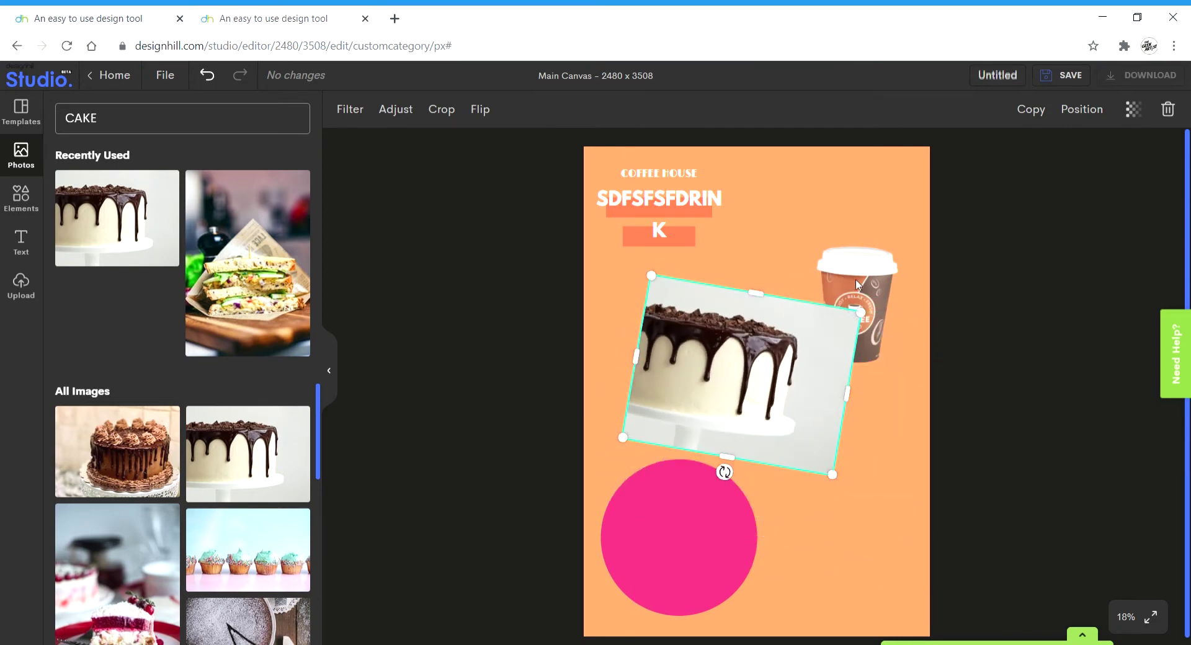
click(836, 590)
drag(721, 361, 729, 329)
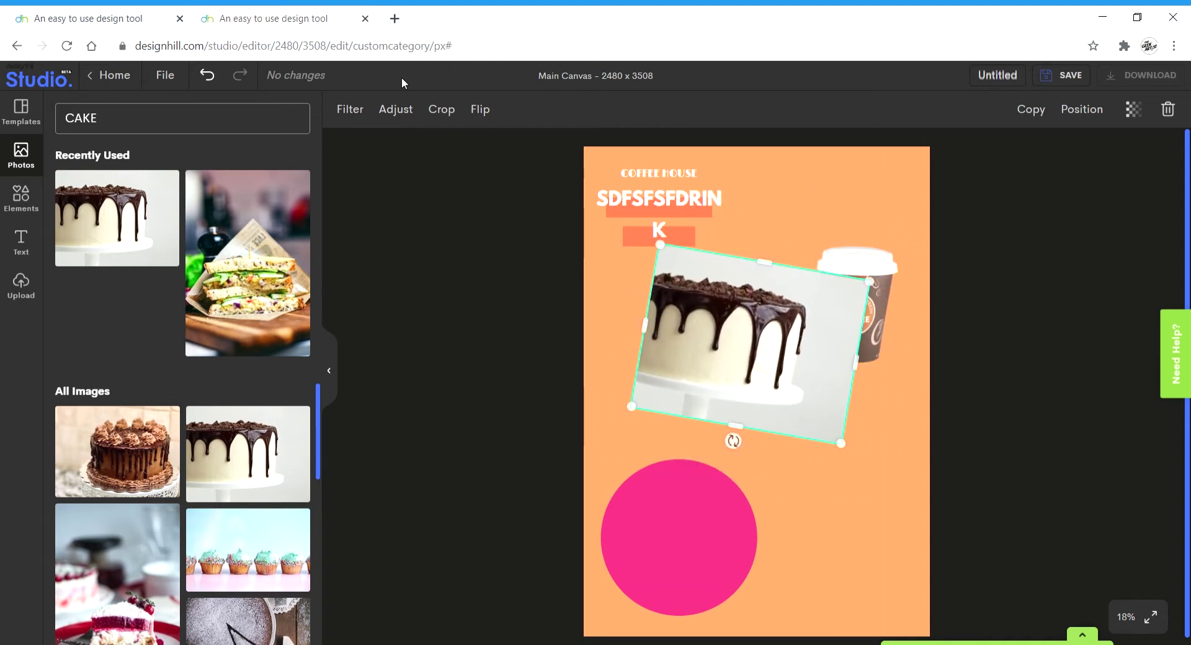
Flip the cake photo horizontally and vertically
click(498, 118)
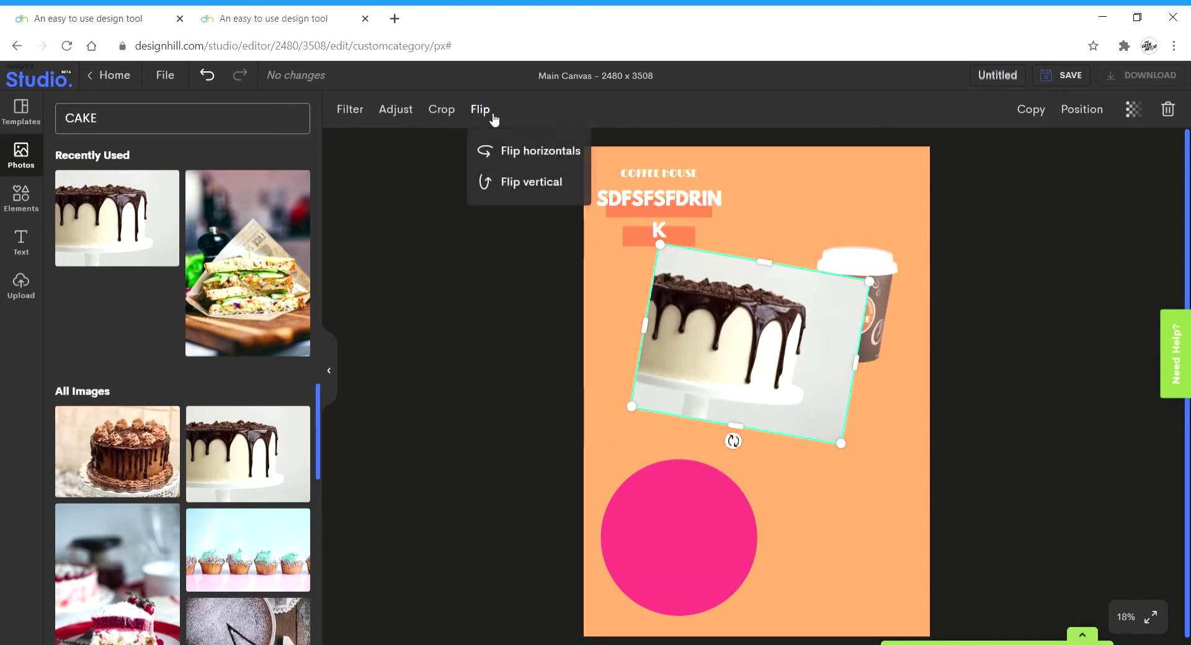
click(543, 154)
click(528, 181)
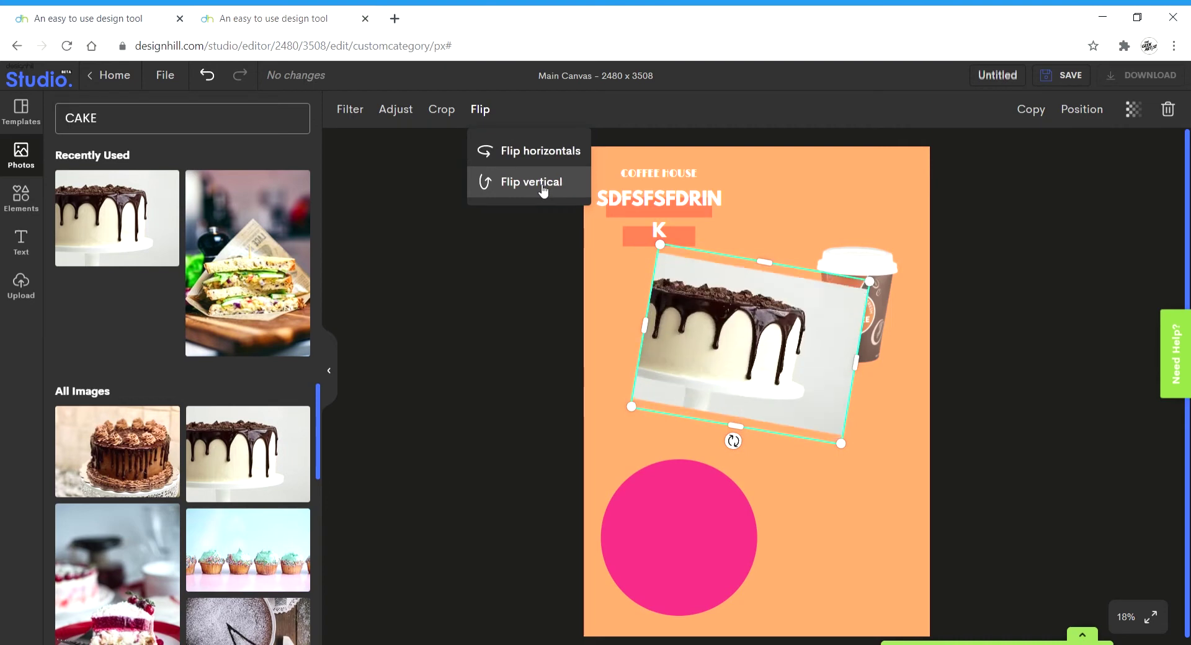
click(453, 113)
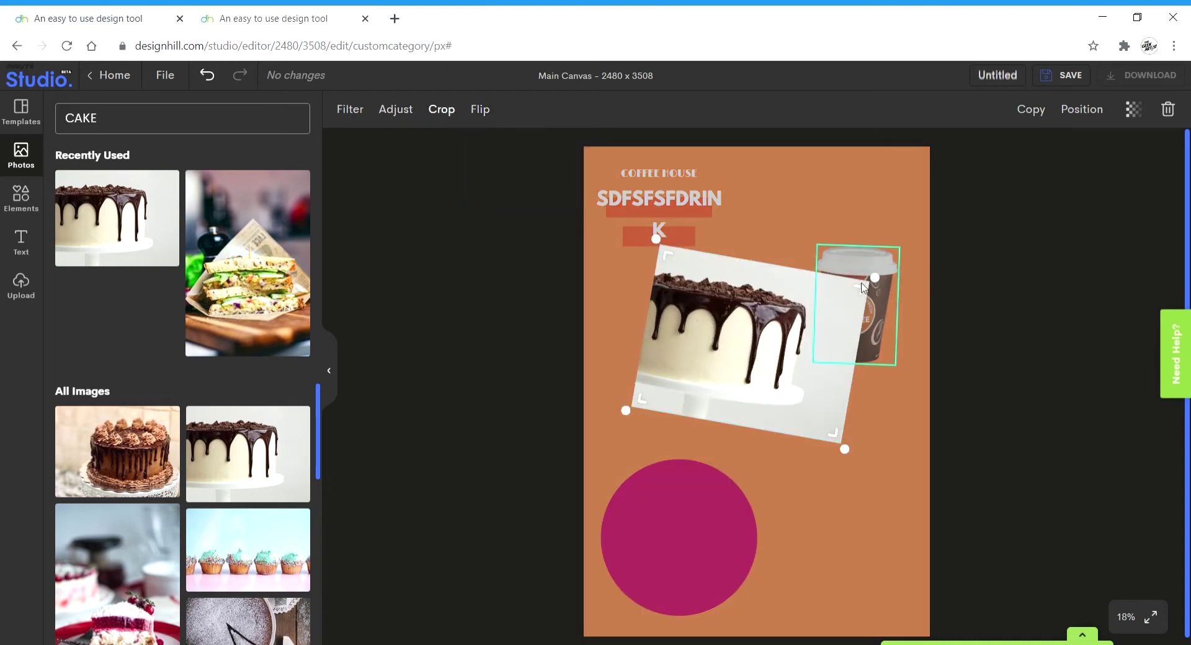
Crop the cake photo to a close-up of its chocolate drips
double_click(683, 281)
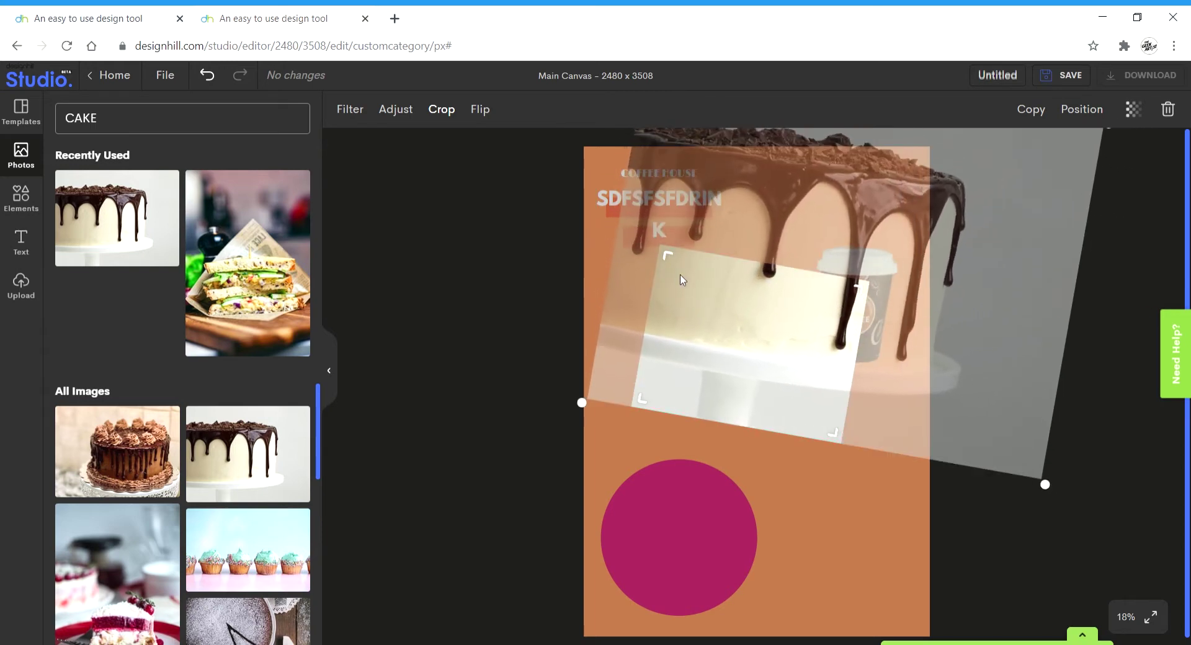
drag(683, 280, 815, 365)
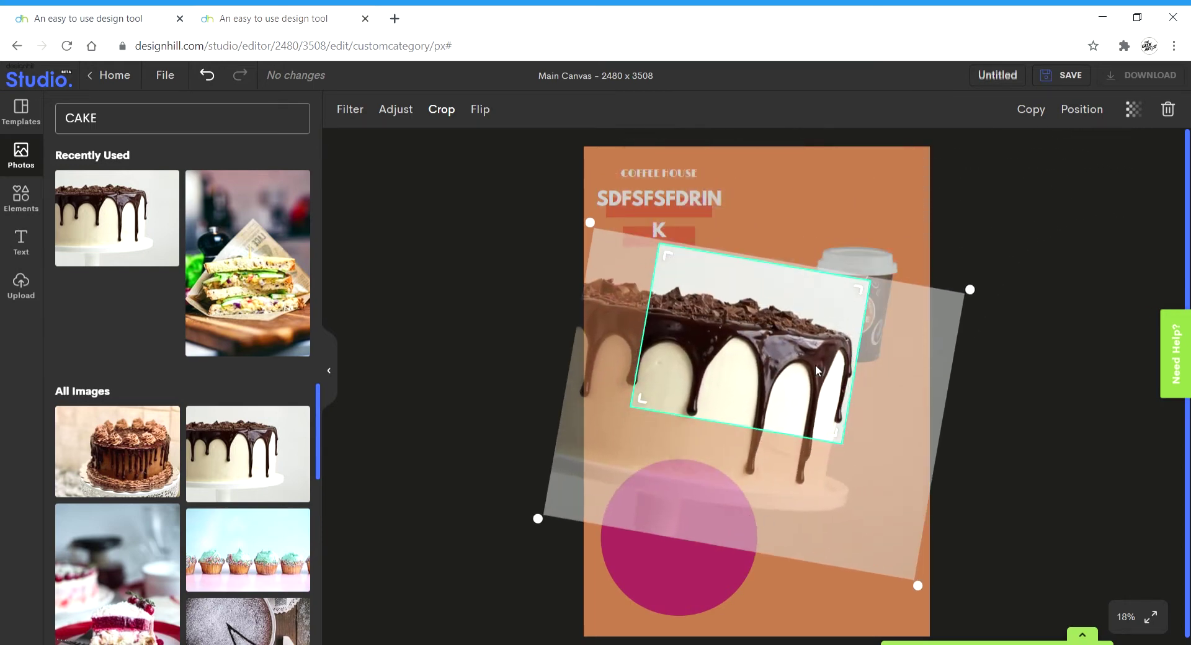
click(853, 242)
click(396, 110)
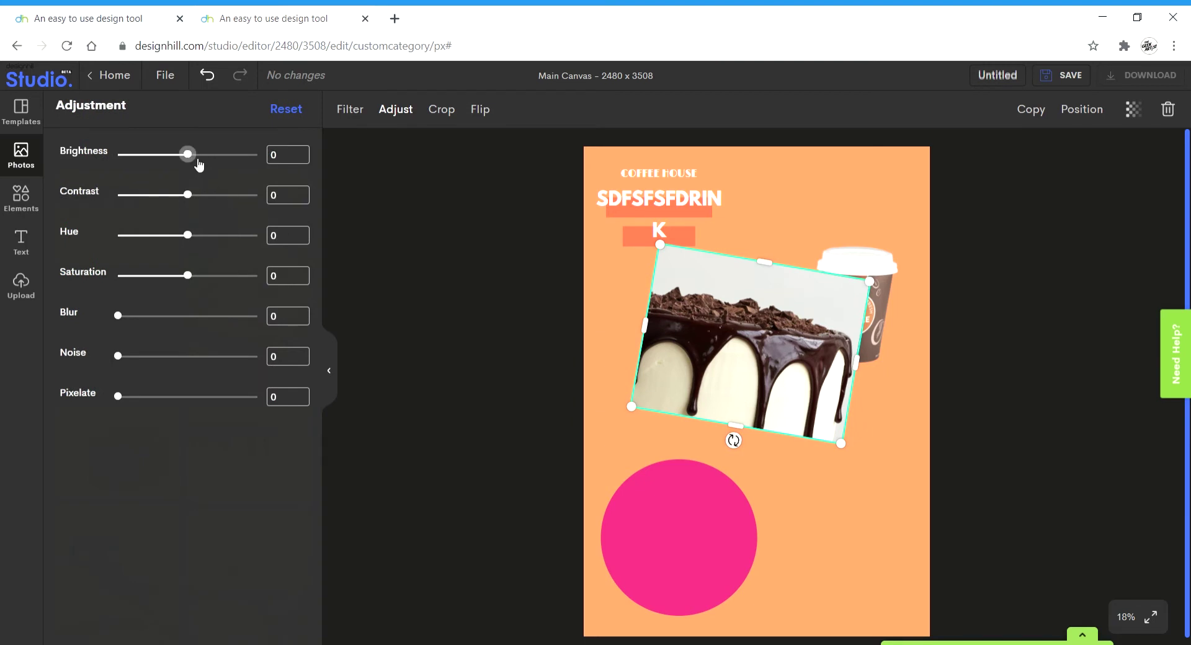
Set the cake photo's brightness to 49 and contrast to 47
drag(188, 153, 225, 157)
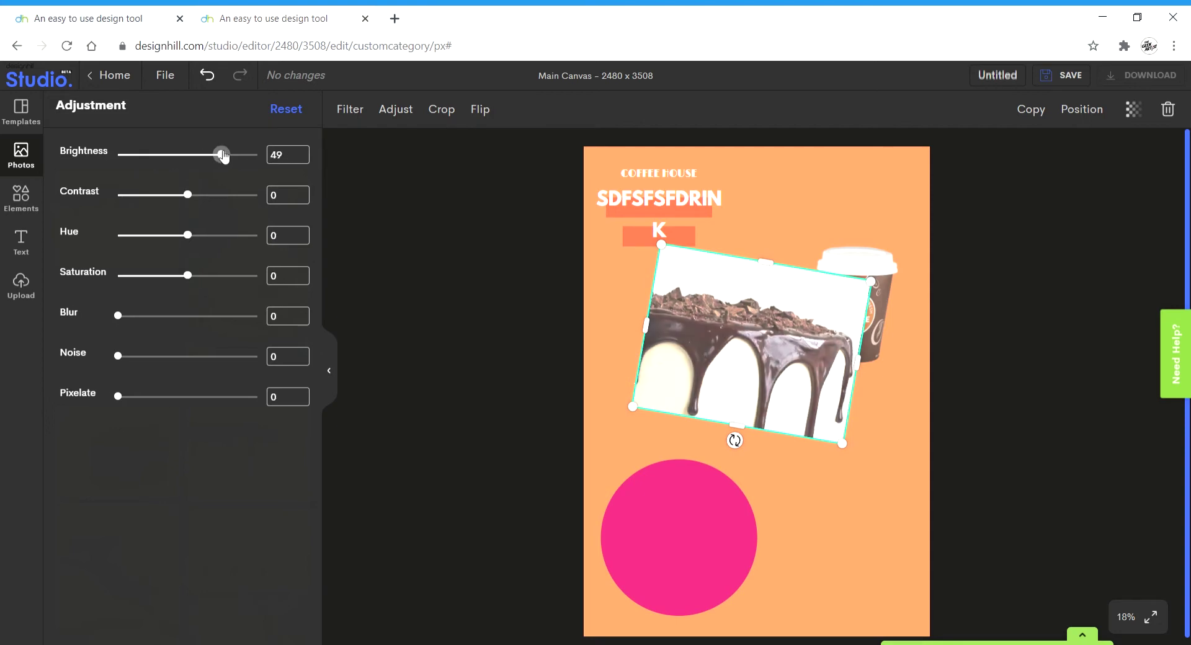
drag(200, 197, 222, 199)
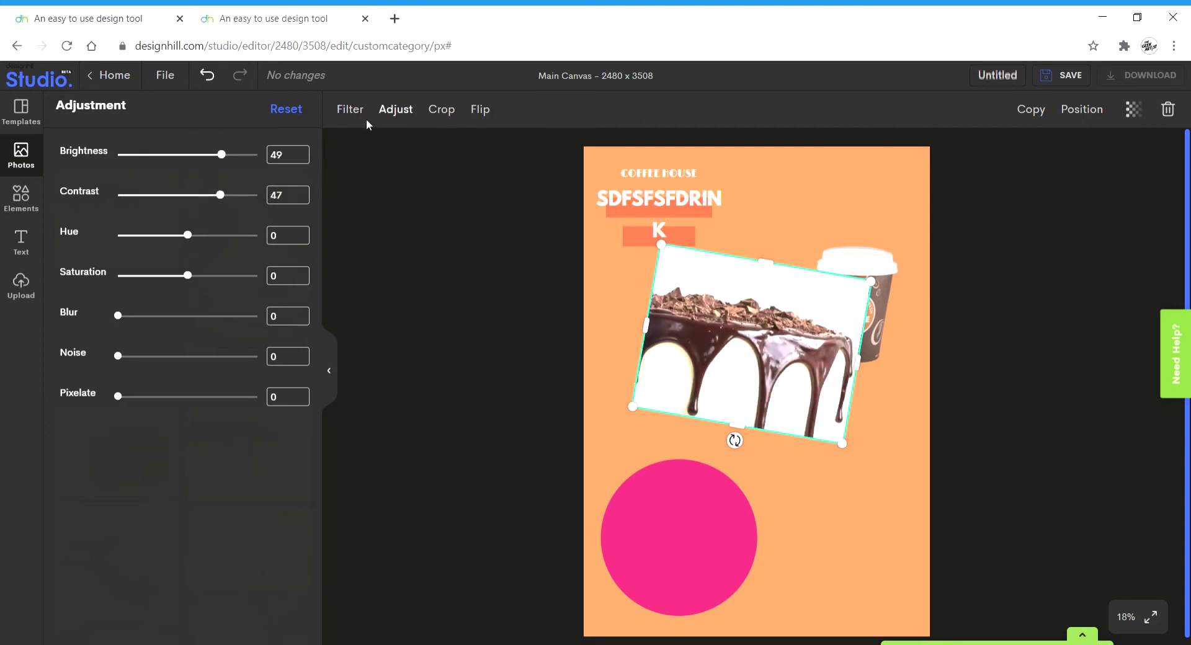
click(349, 111)
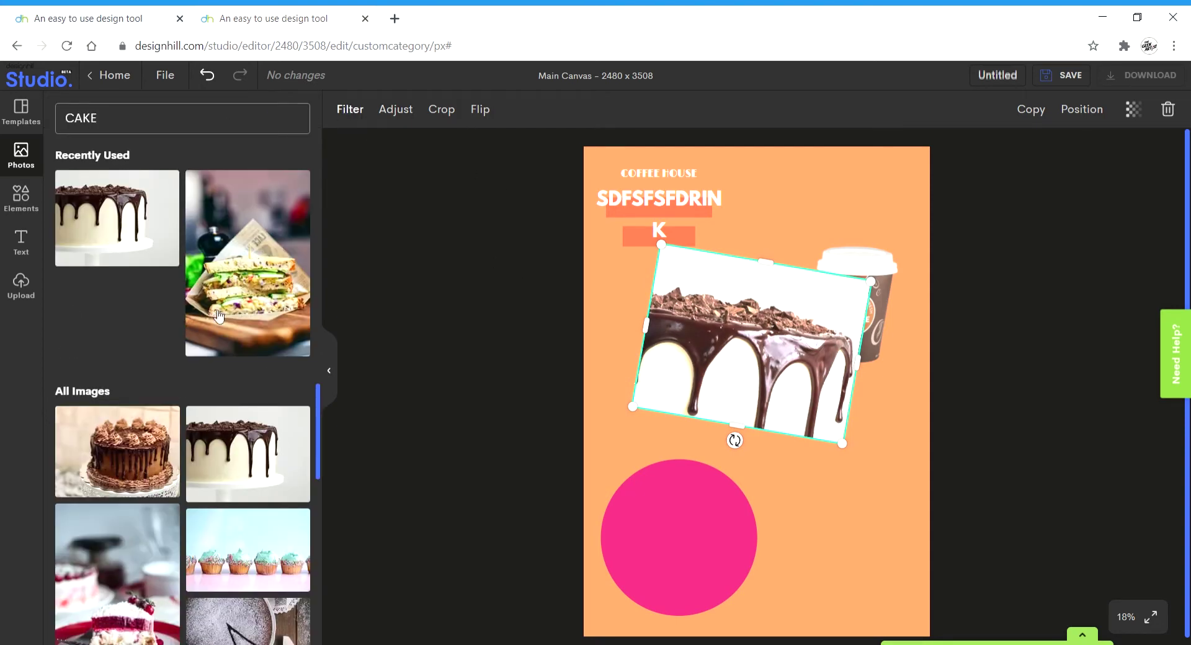
Give the cake photo the Brownie filter after trying Kodachrome, Sharpen and Grayscale
click(366, 119)
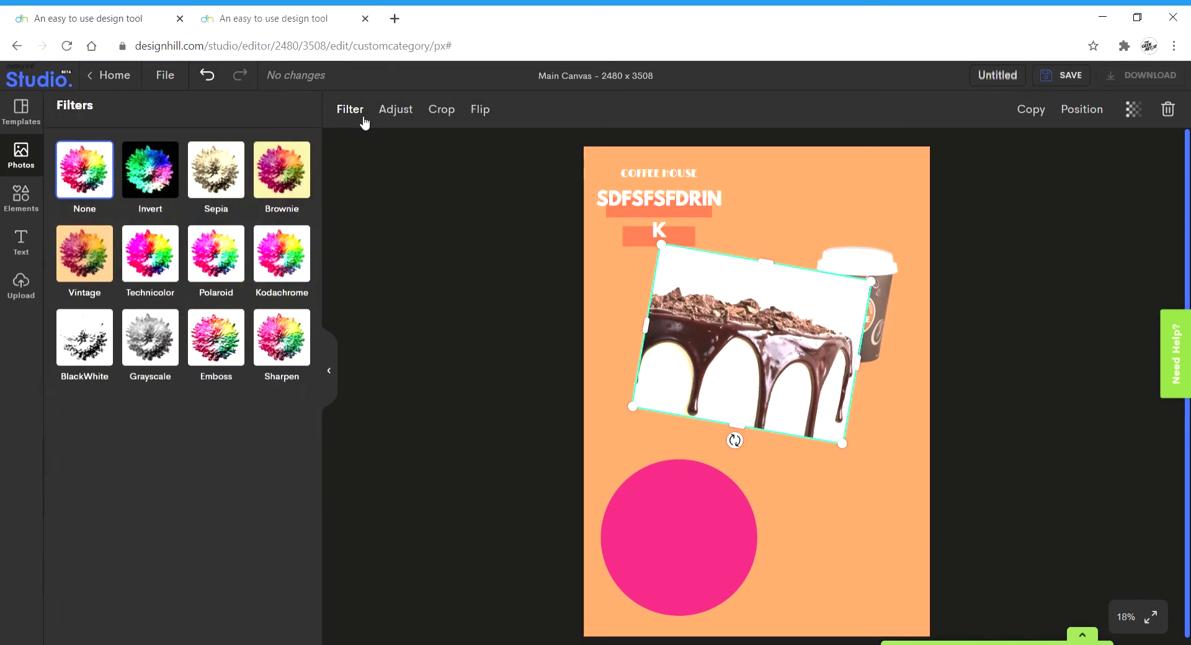
click(298, 259)
click(286, 348)
click(159, 341)
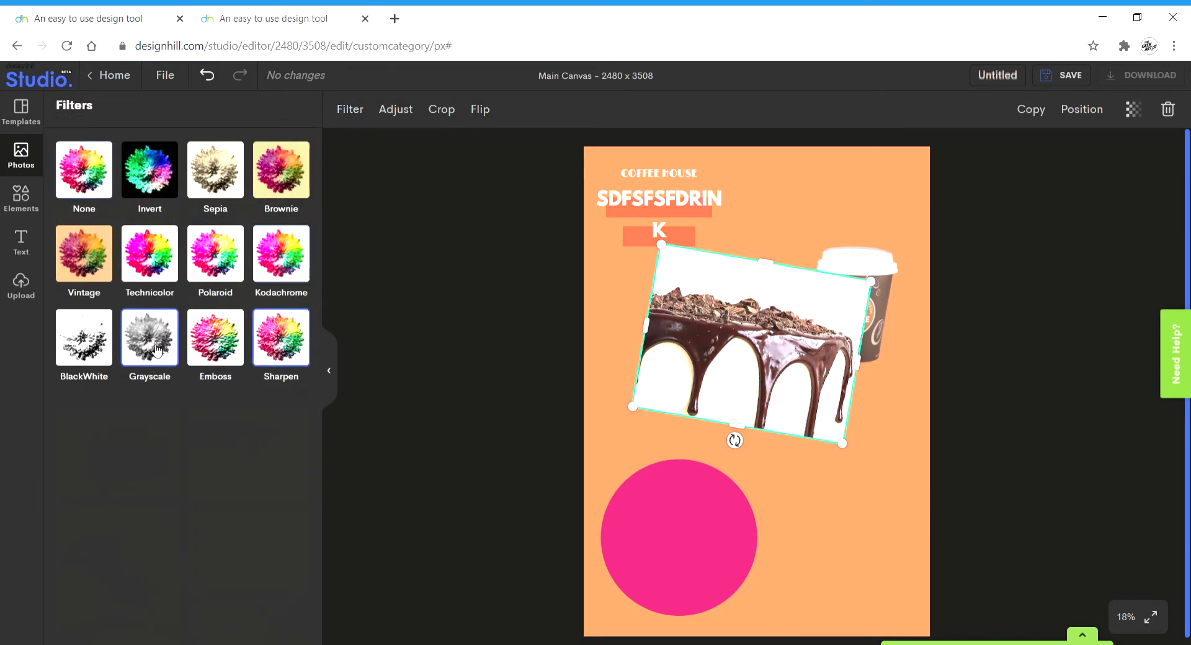
click(283, 181)
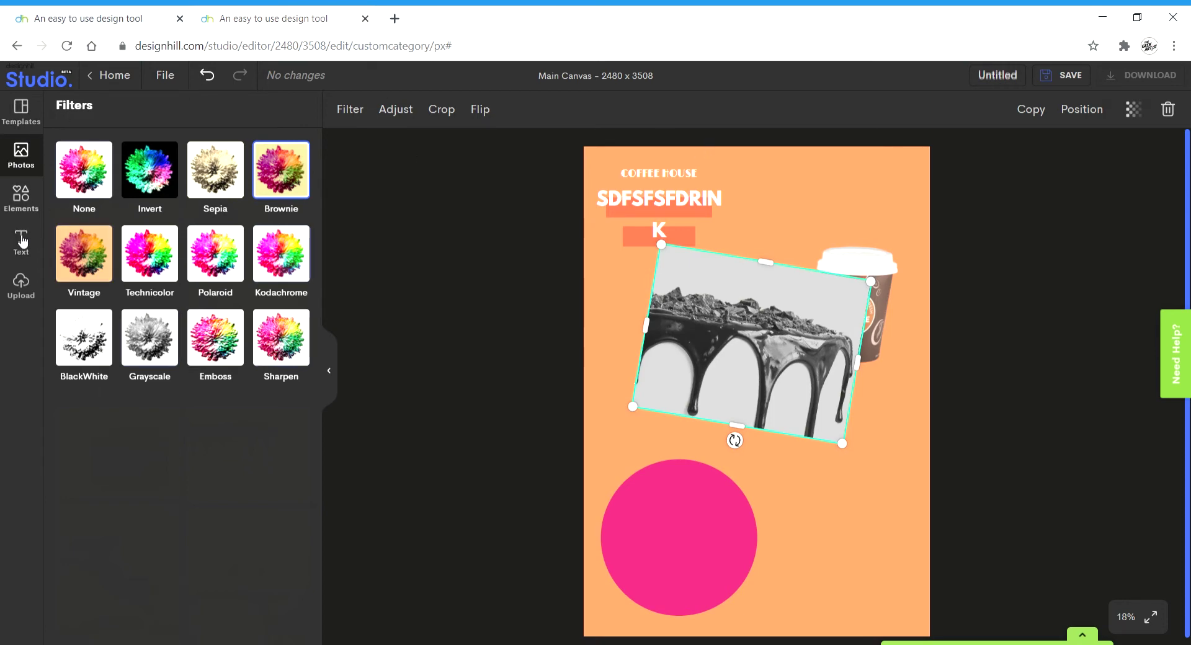
click(14, 198)
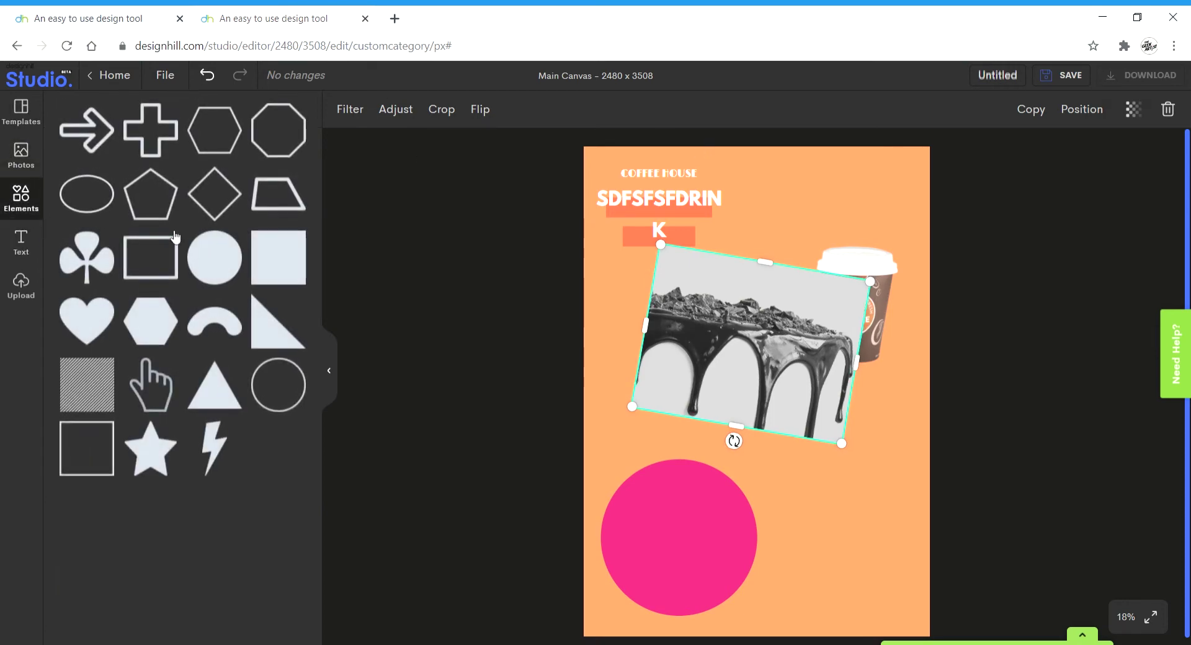
Add a square over the cake photo and a taller right triangle tilted about -16° below
click(294, 260)
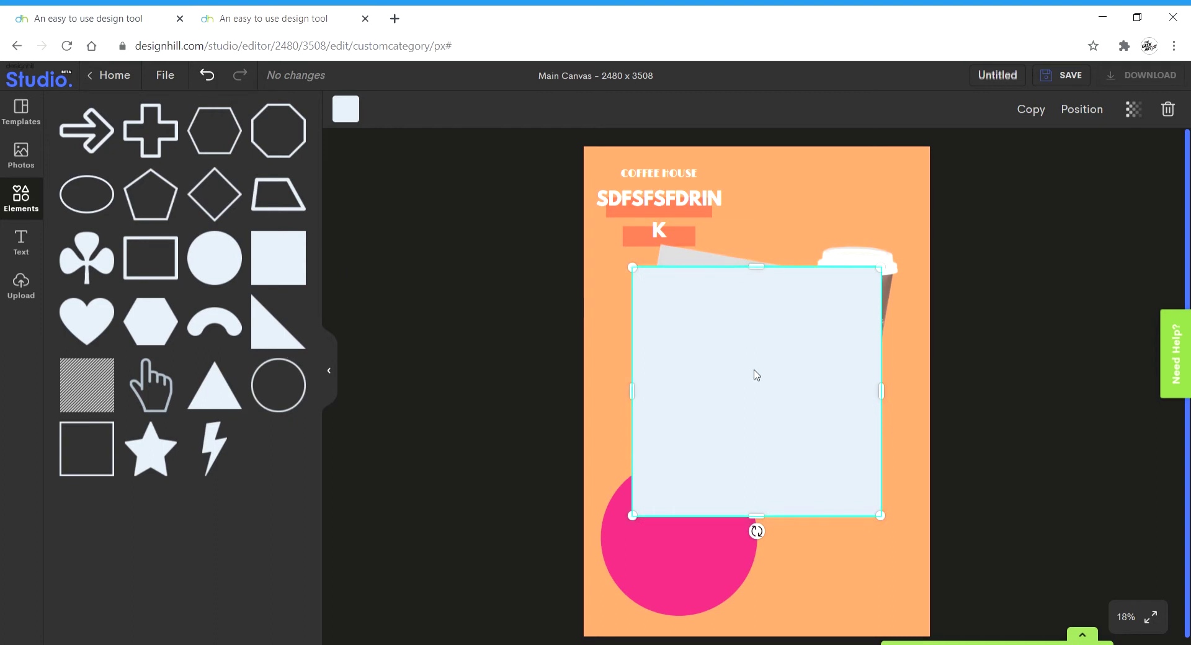
drag(756, 372, 745, 268)
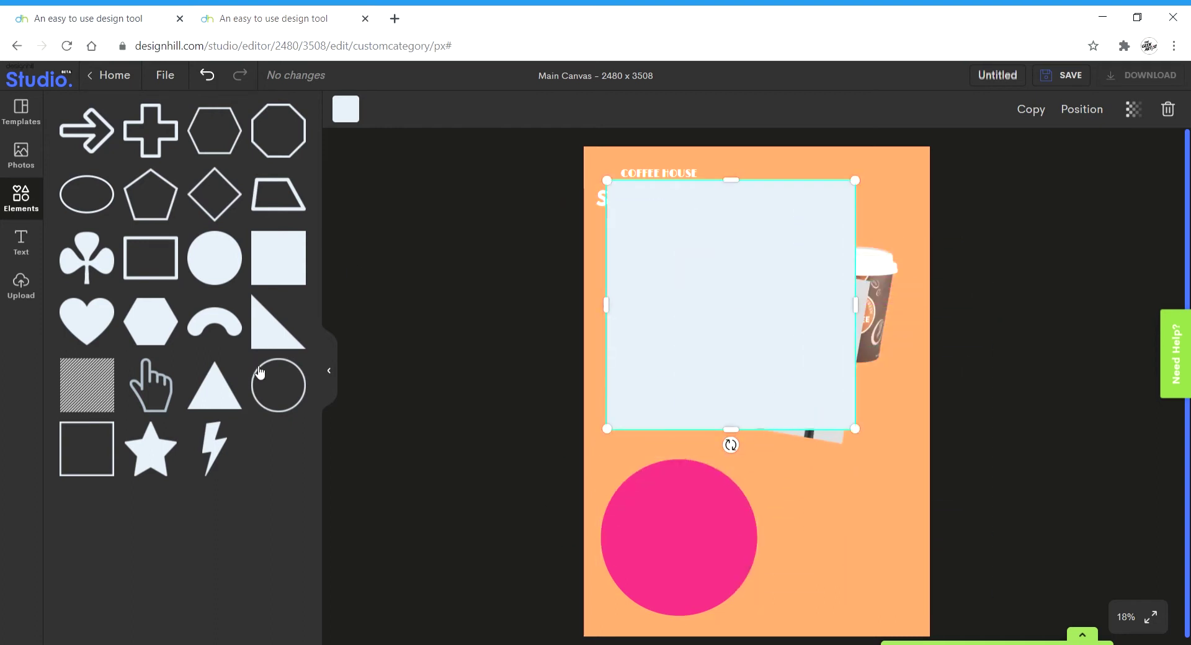
click(277, 329)
drag(757, 514, 752, 420)
drag(753, 390, 773, 534)
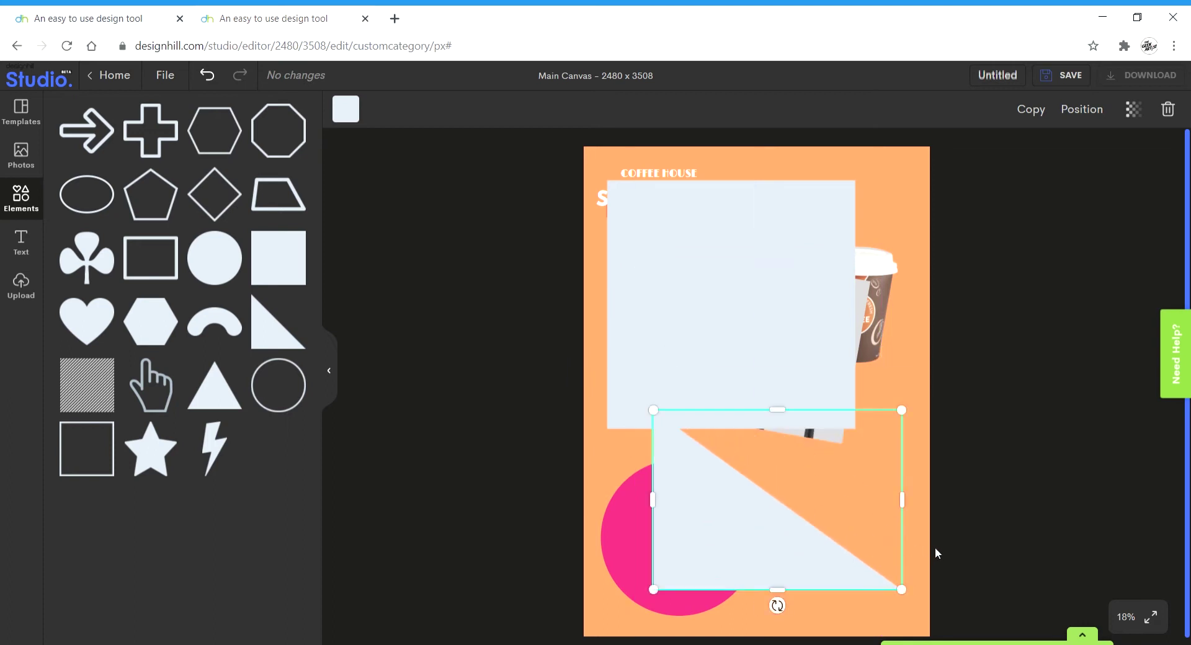
drag(779, 606, 807, 603)
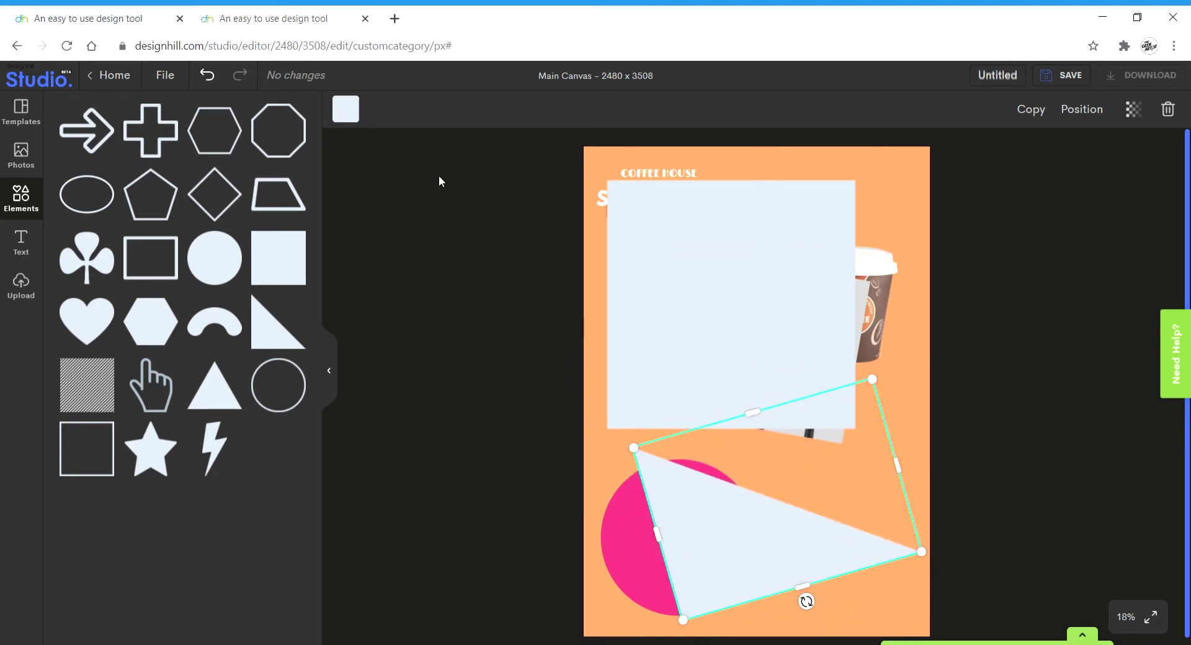
Colour the triangle olive (#646100)
click(346, 109)
click(242, 428)
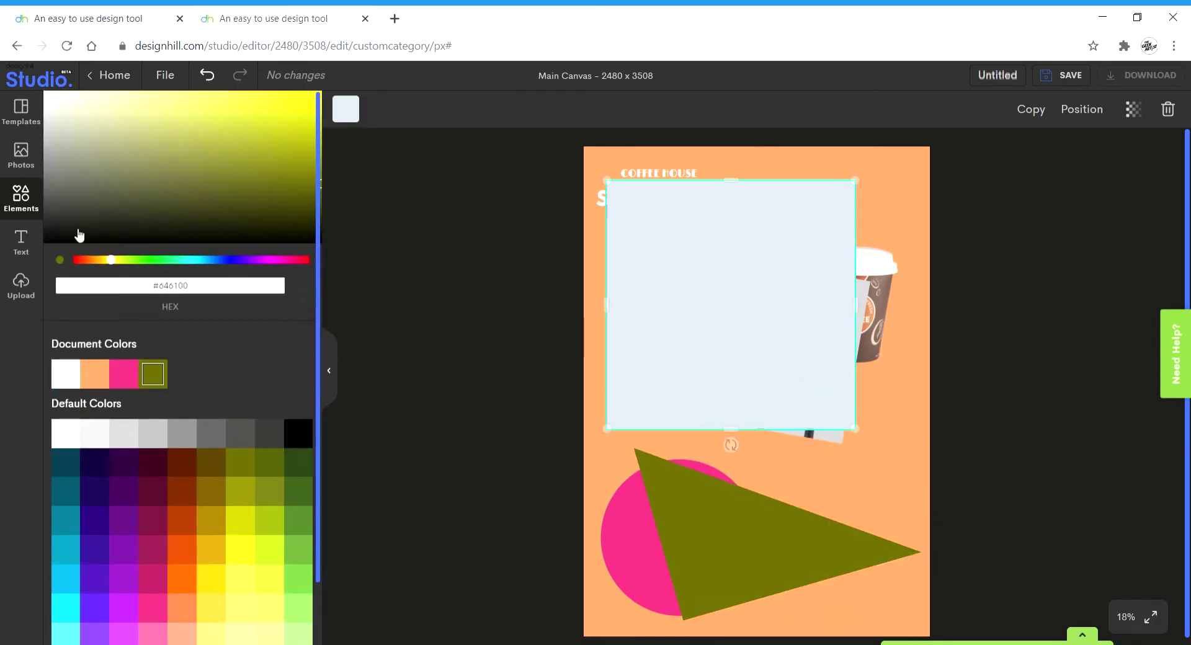
click(21, 242)
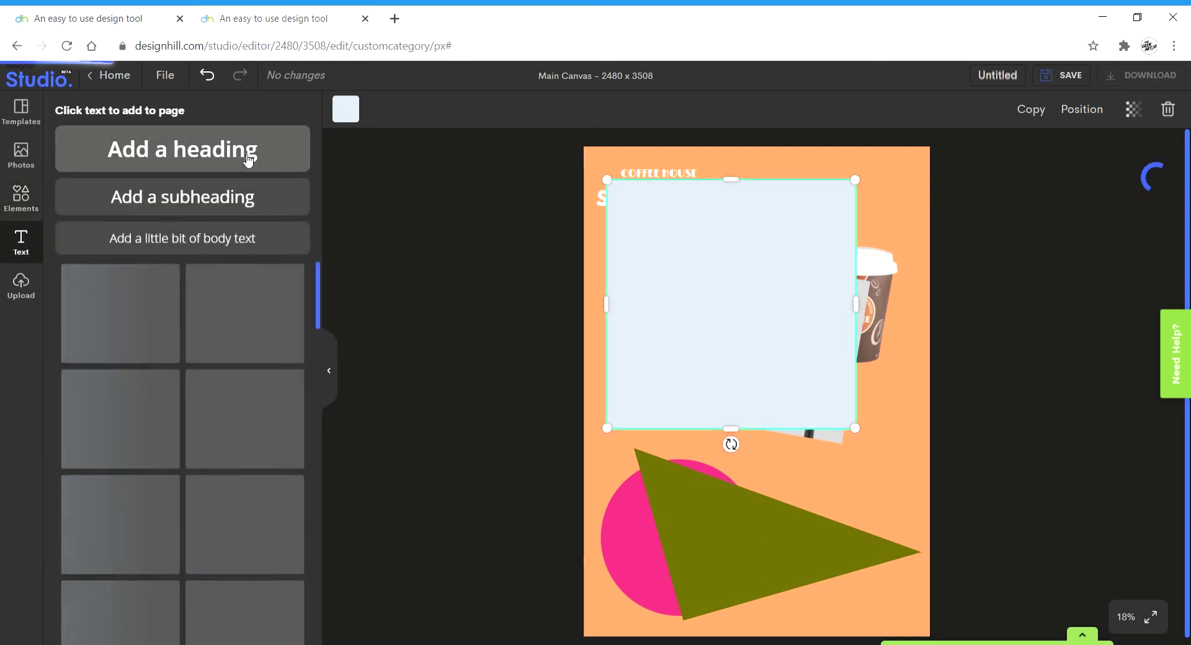
Add a heading reading FASFSS over the light-blue panel, in Open Sans size 21
click(248, 160)
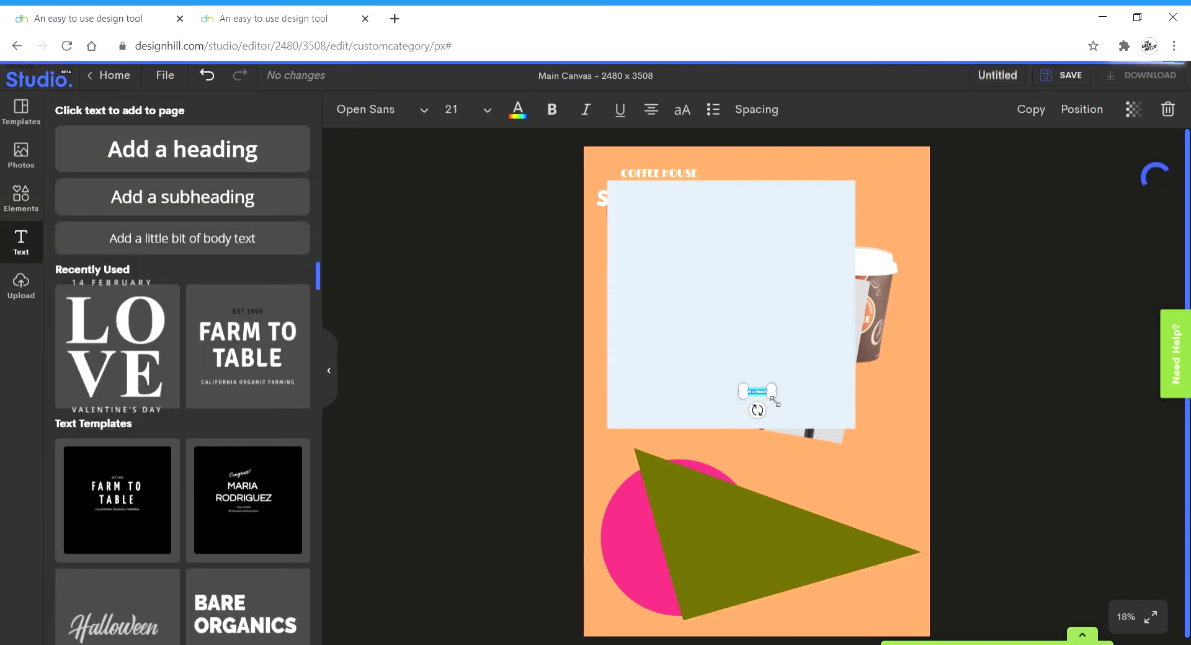
drag(775, 402, 725, 398)
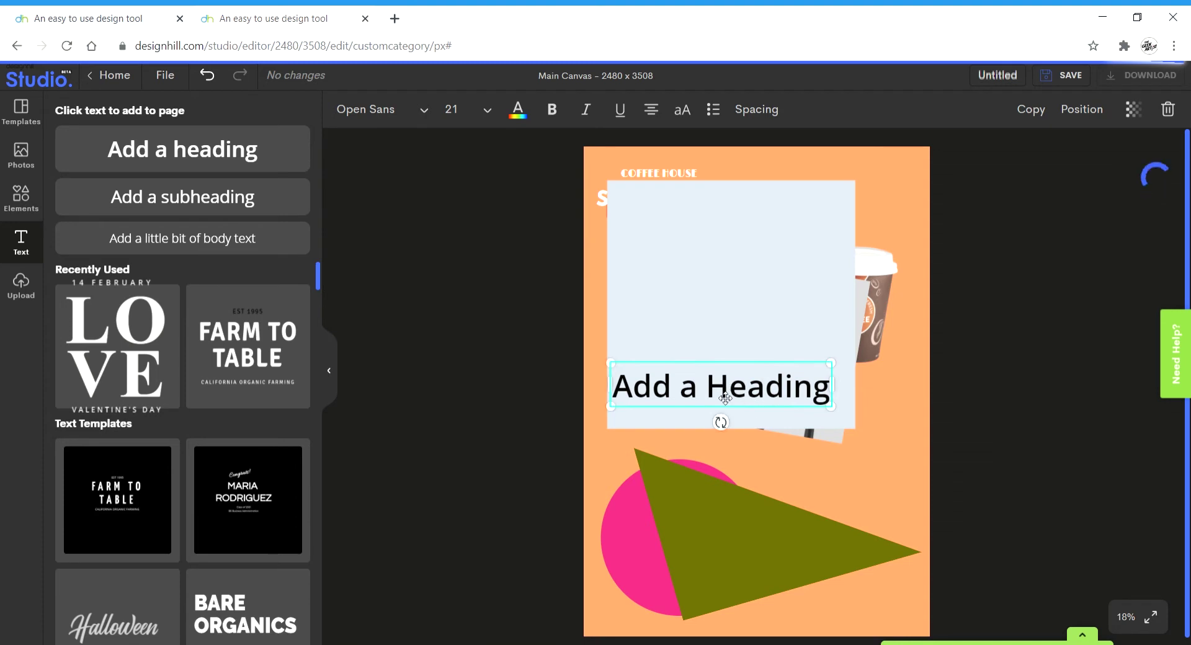
double_click(725, 398)
key(ctrl+a)
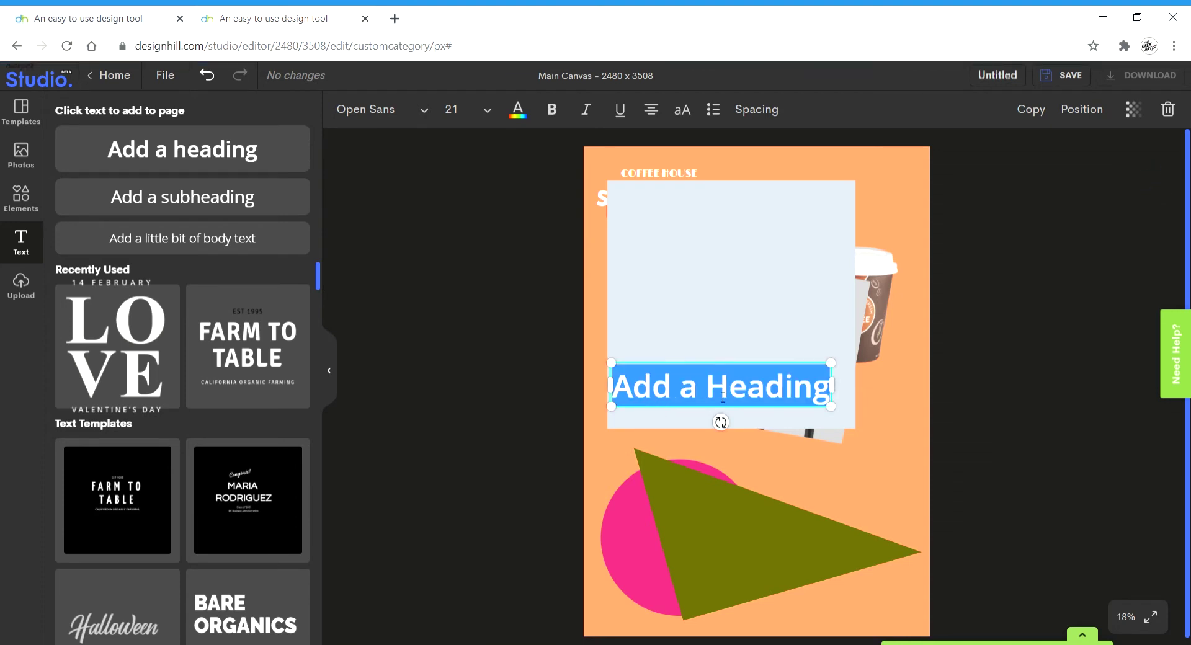
text(FASFSS)
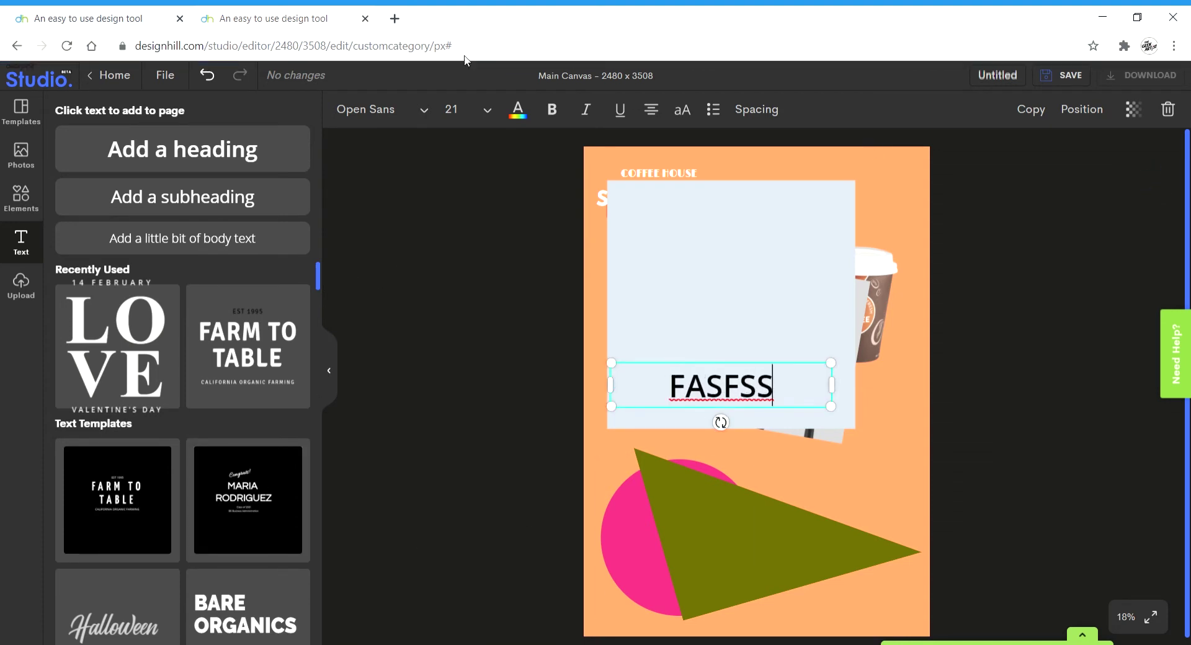
click(423, 110)
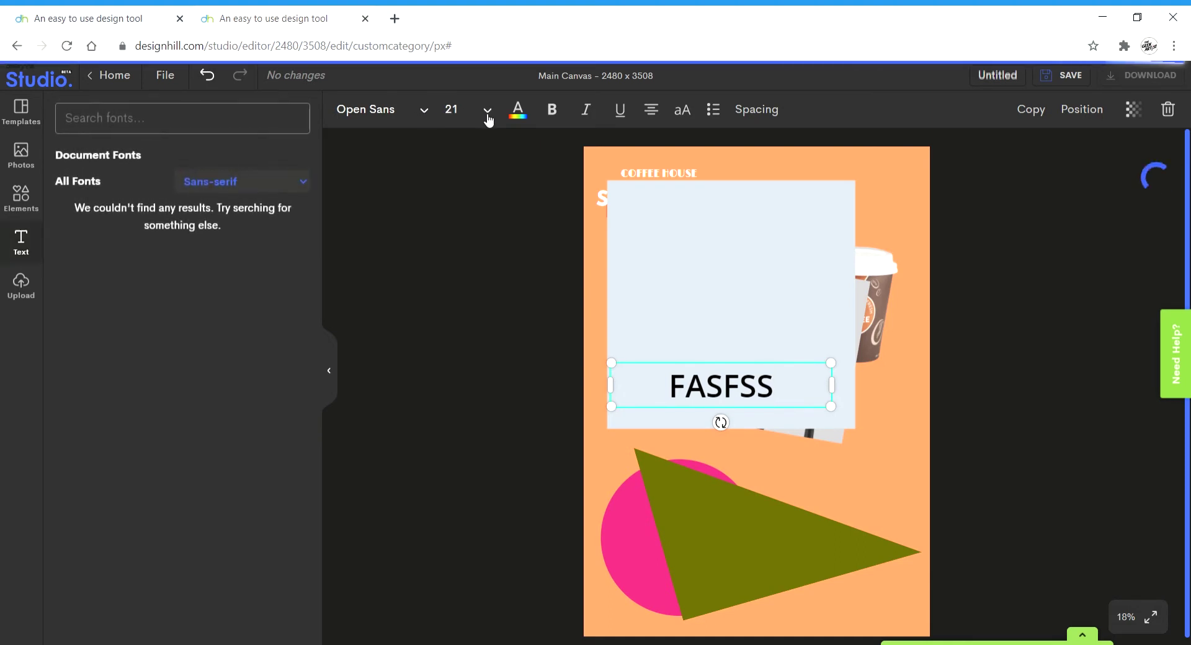
click(487, 110)
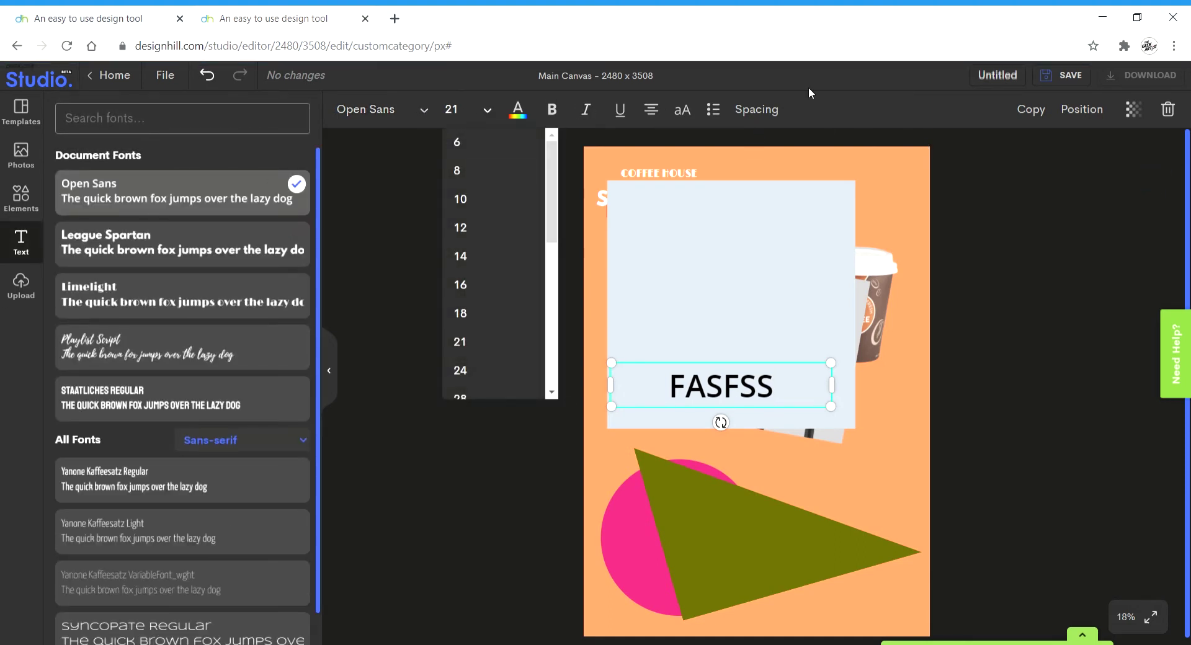
click(25, 287)
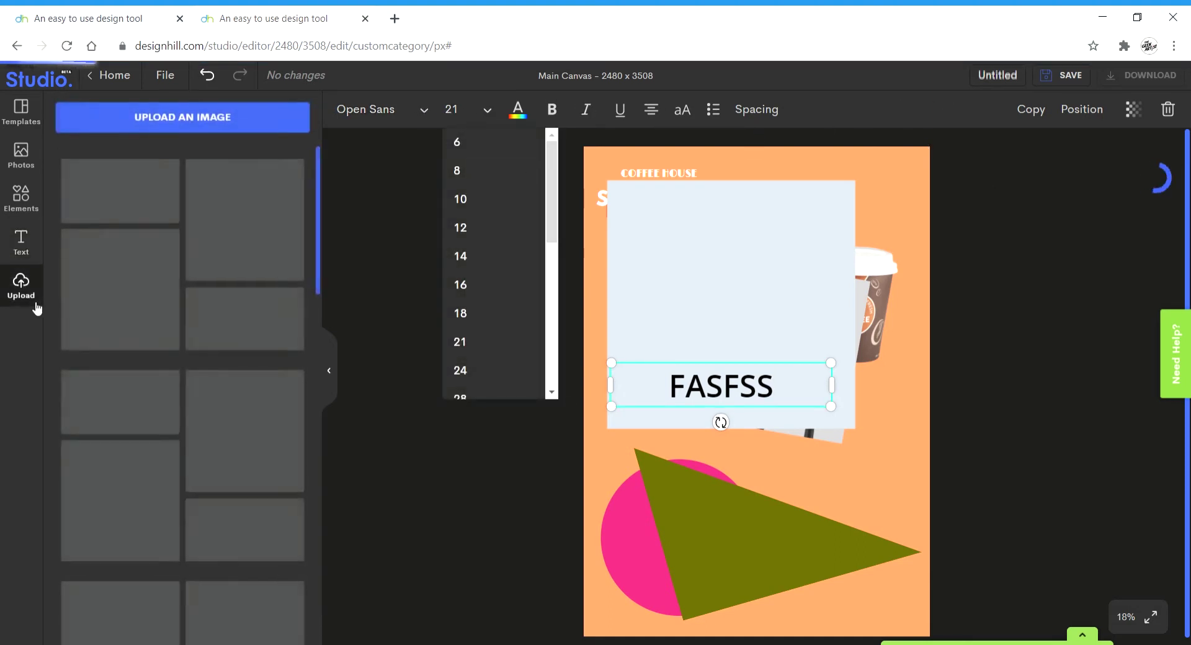
click(192, 123)
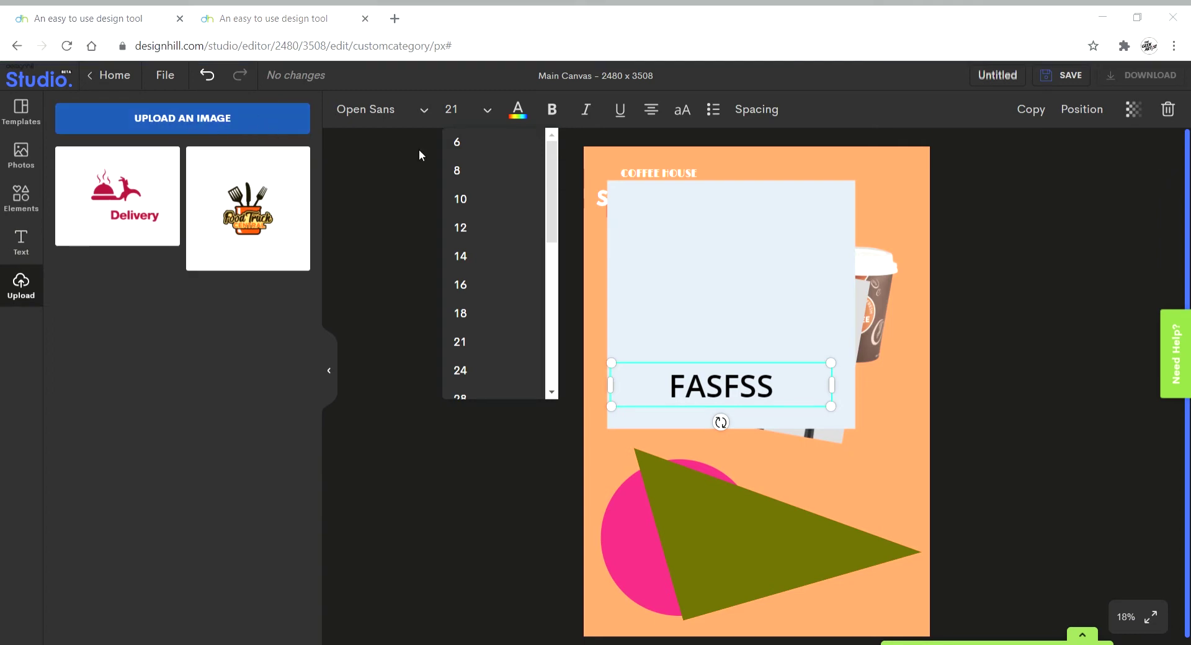
key(Escape)
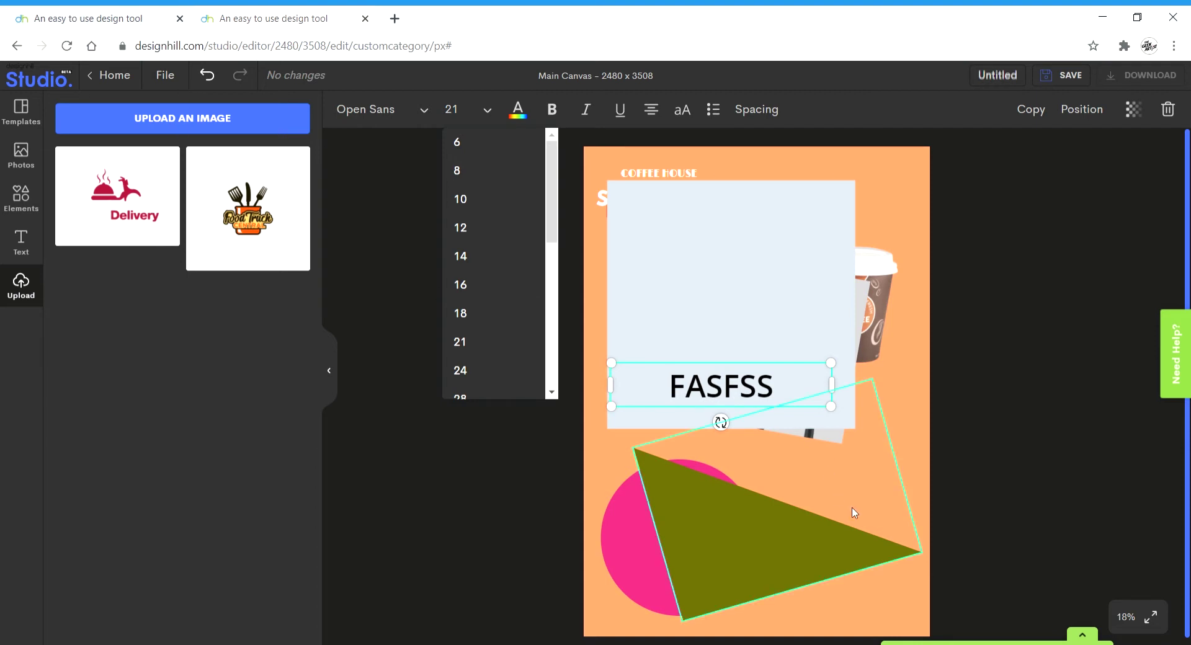
click(783, 274)
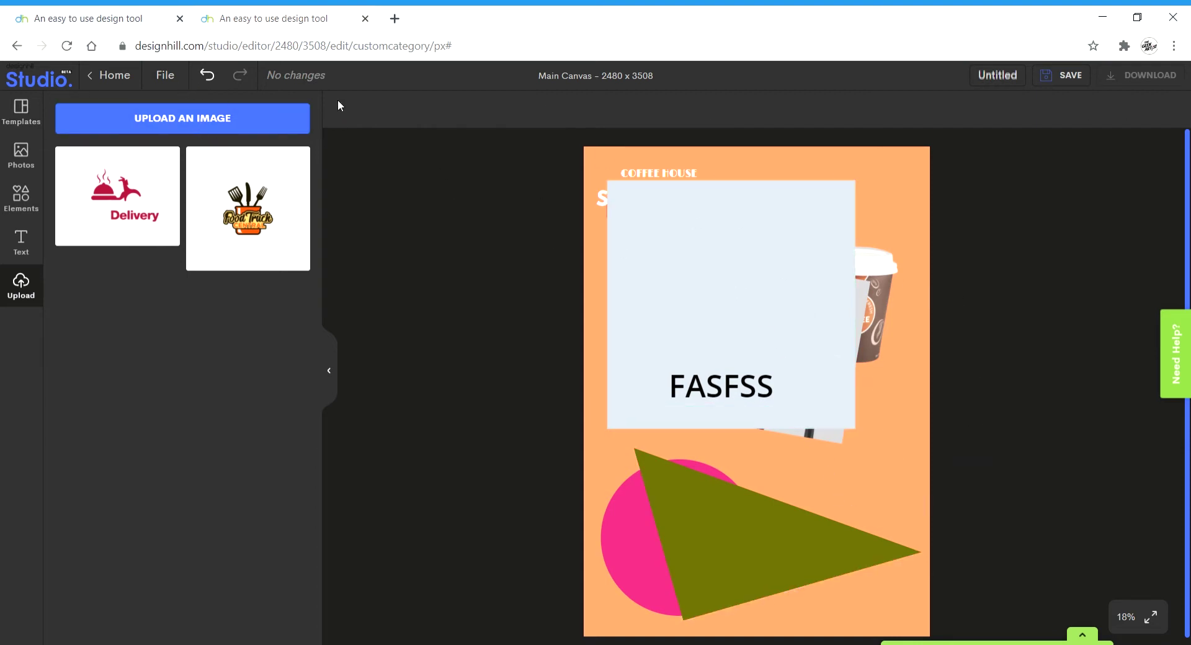
click(174, 83)
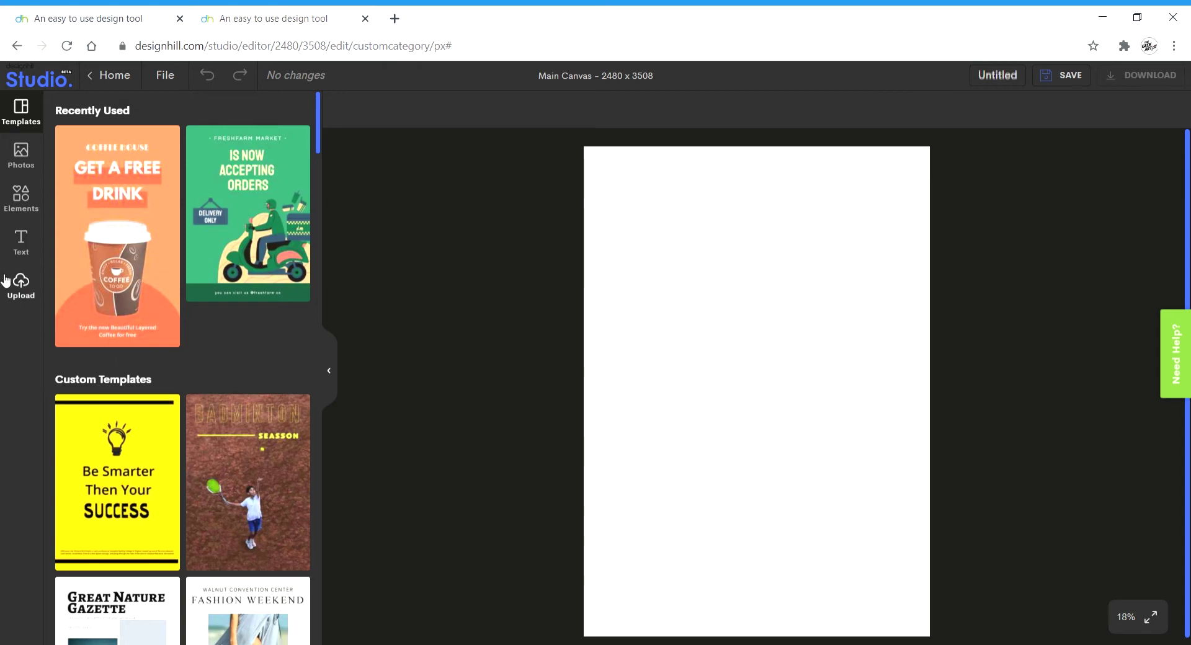
Add a filled light-blue square from the shapes library to the blank canvas
click(22, 196)
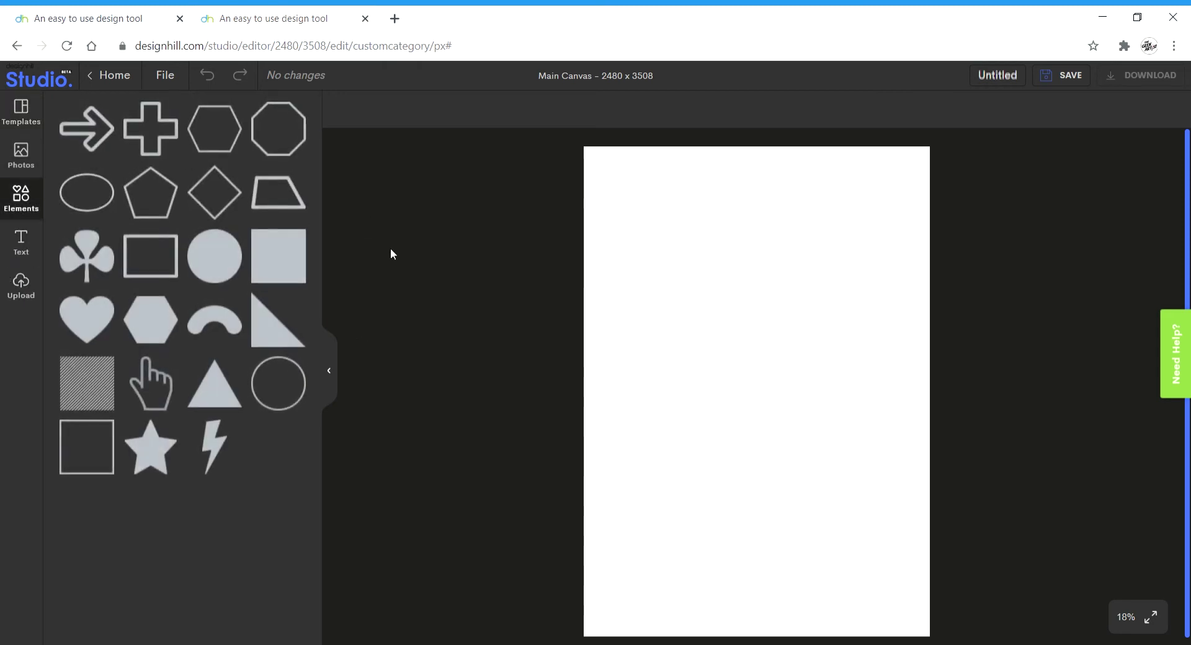
click(288, 259)
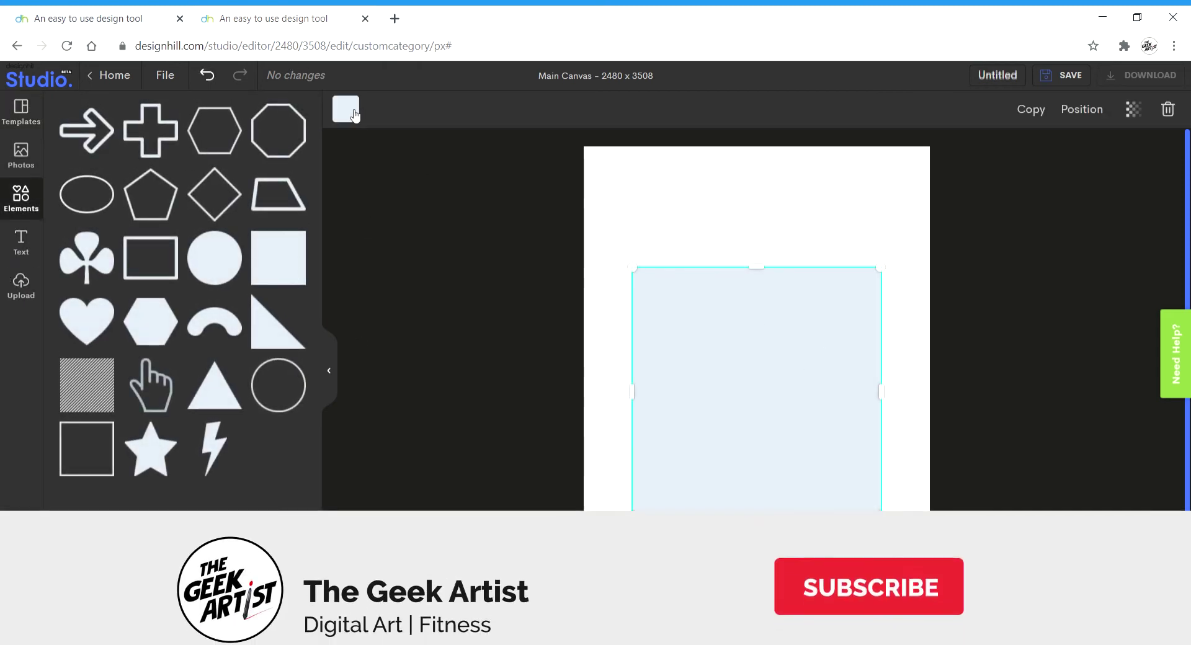
Recolour the square to #222325, stretch it past every page edge, then add a new light square
click(348, 111)
drag(84, 202, 67, 223)
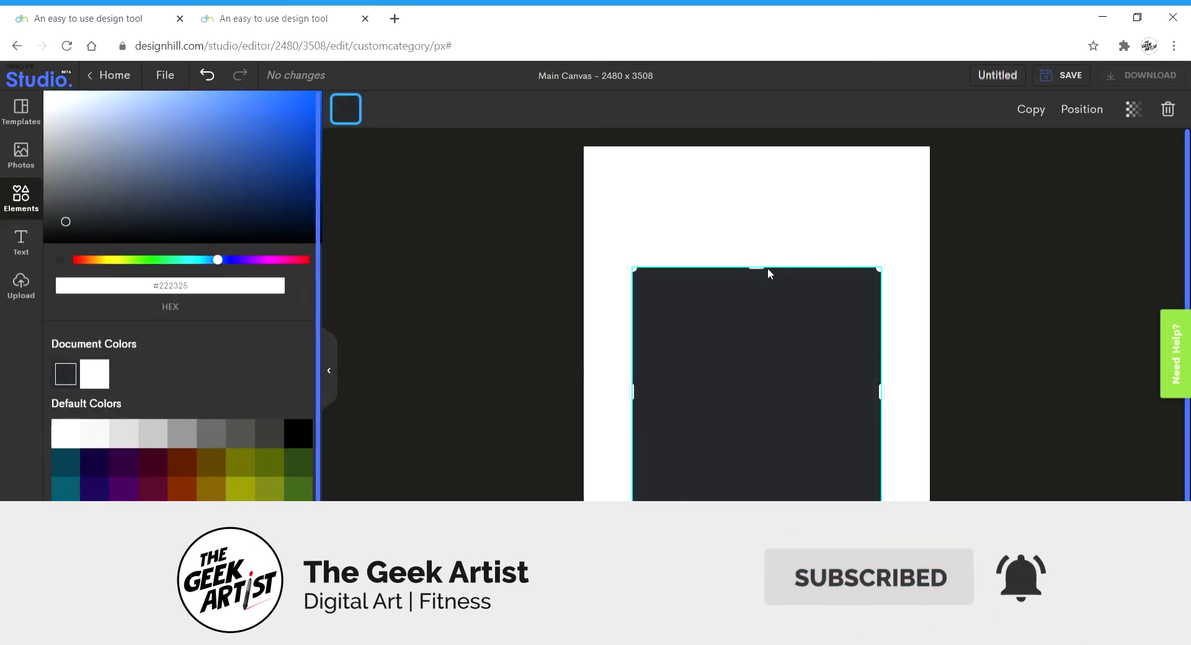
drag(762, 271, 779, 135)
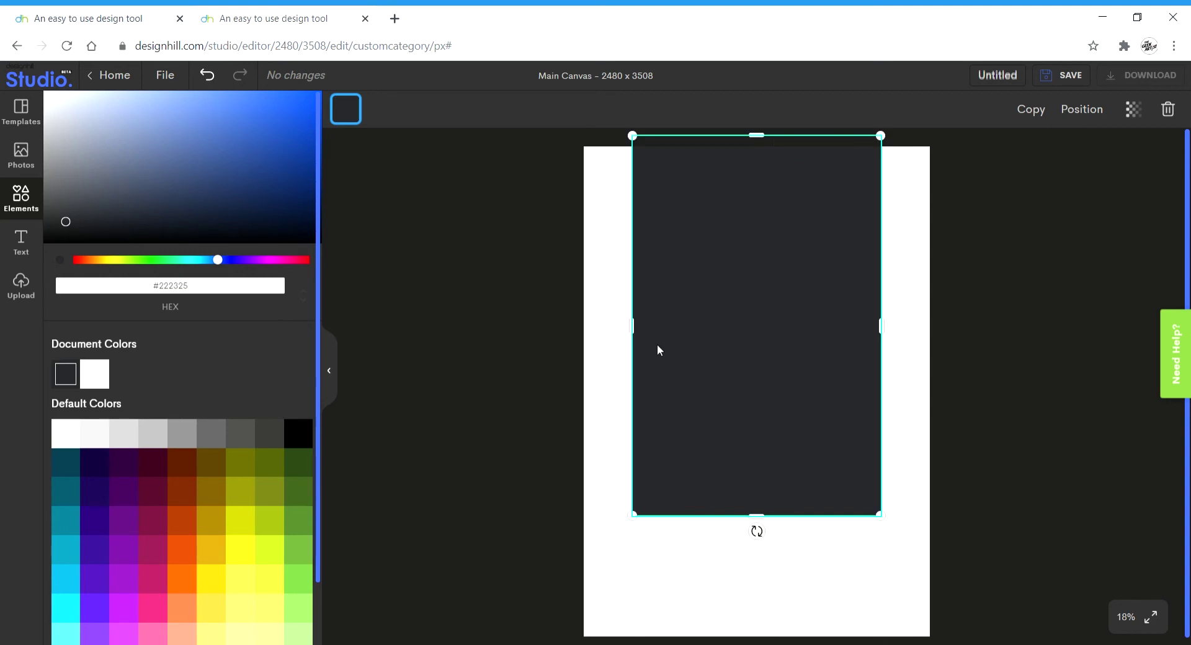
drag(632, 326, 558, 328)
drag(881, 325, 952, 327)
drag(755, 526, 760, 643)
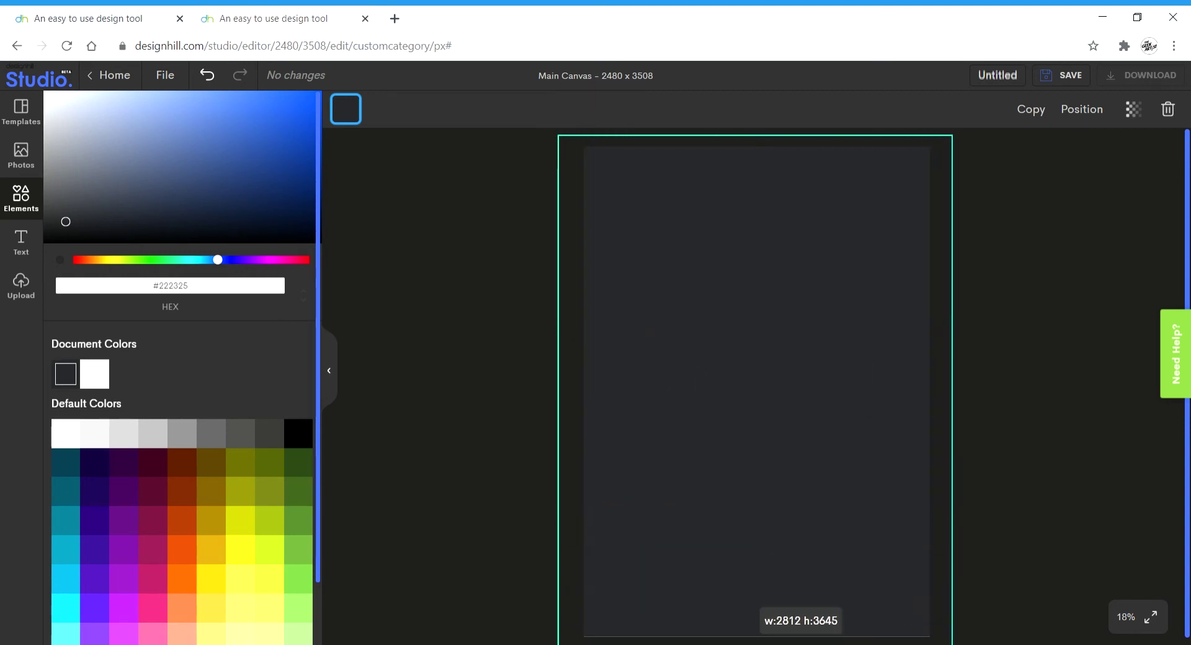
click(489, 345)
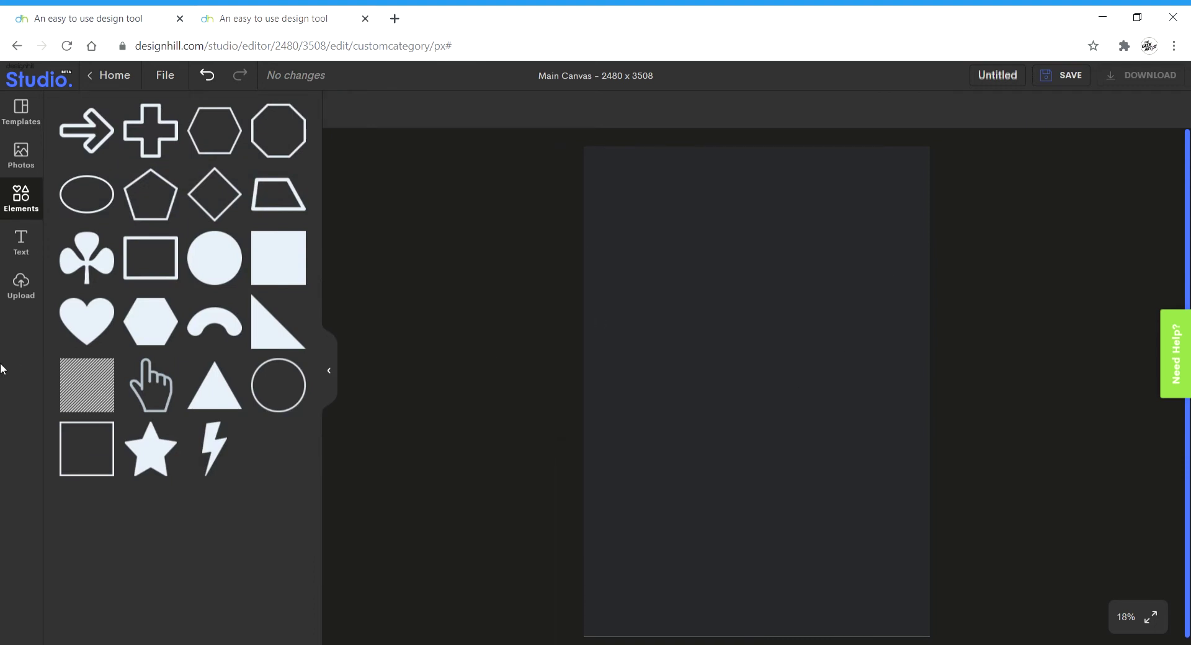
click(288, 260)
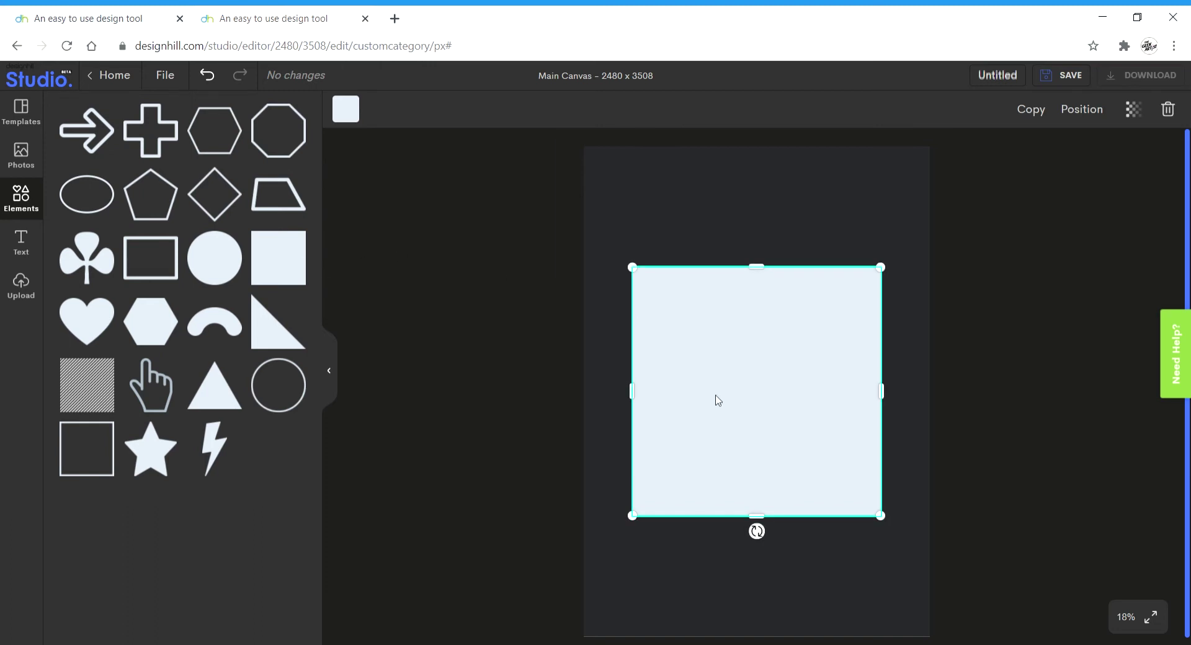
Make the new square white (#FFFFFF), shrink it and move it higher on the page
drag(715, 399, 832, 409)
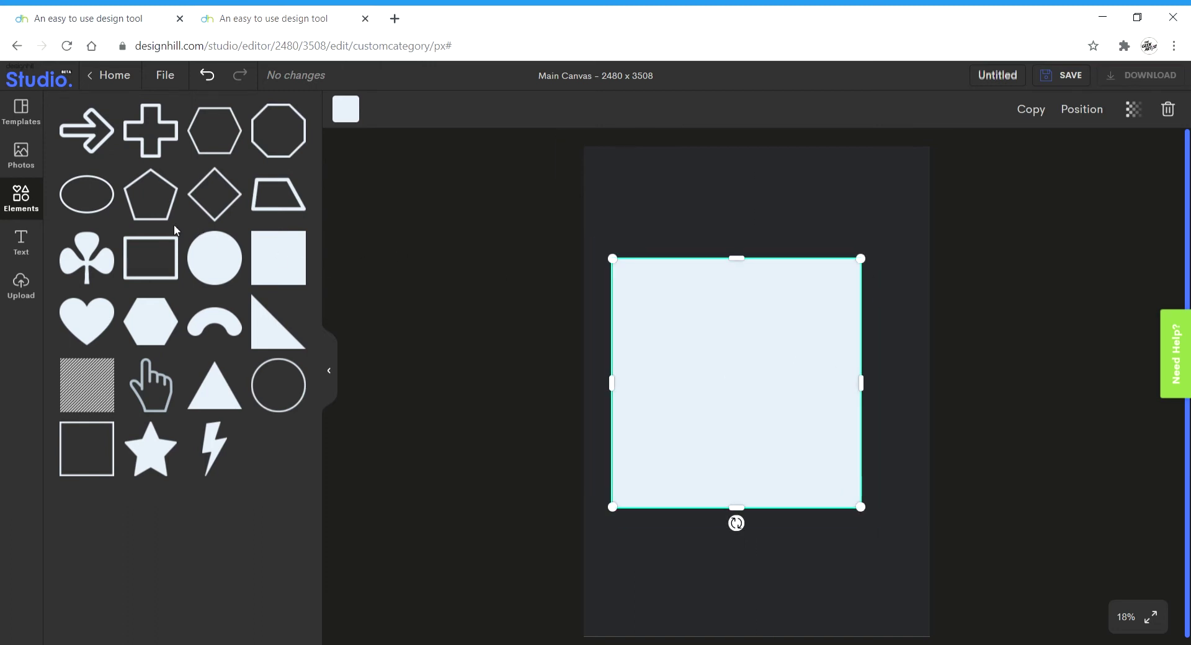
click(345, 109)
click(140, 154)
click(65, 434)
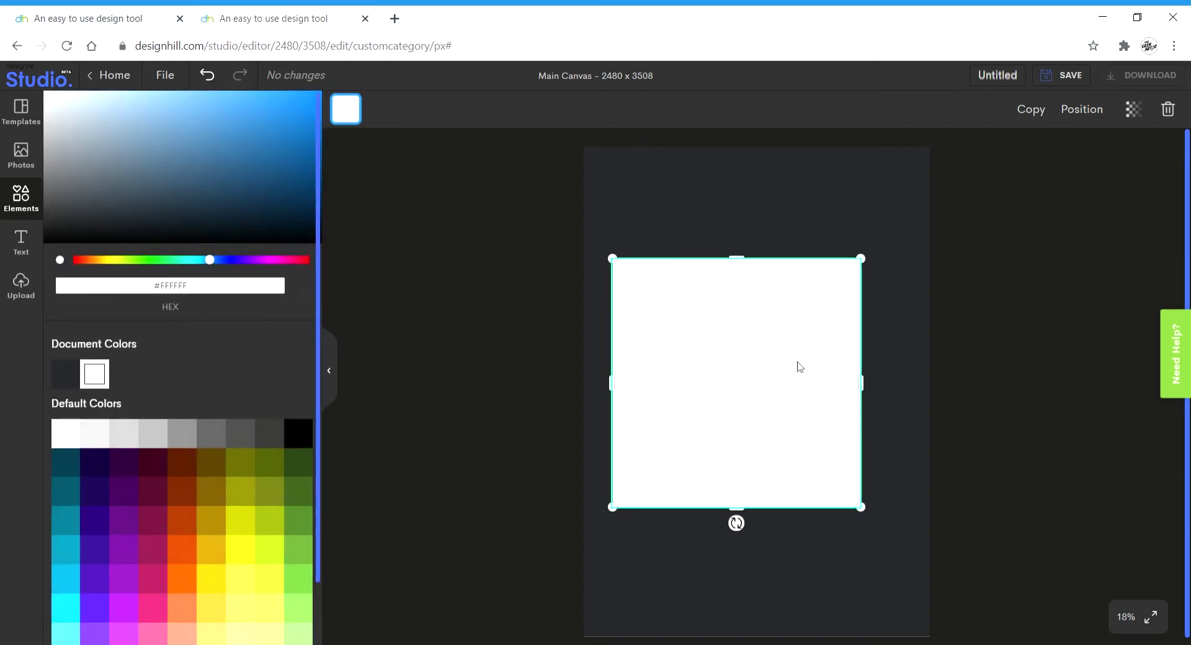
drag(860, 258, 738, 369)
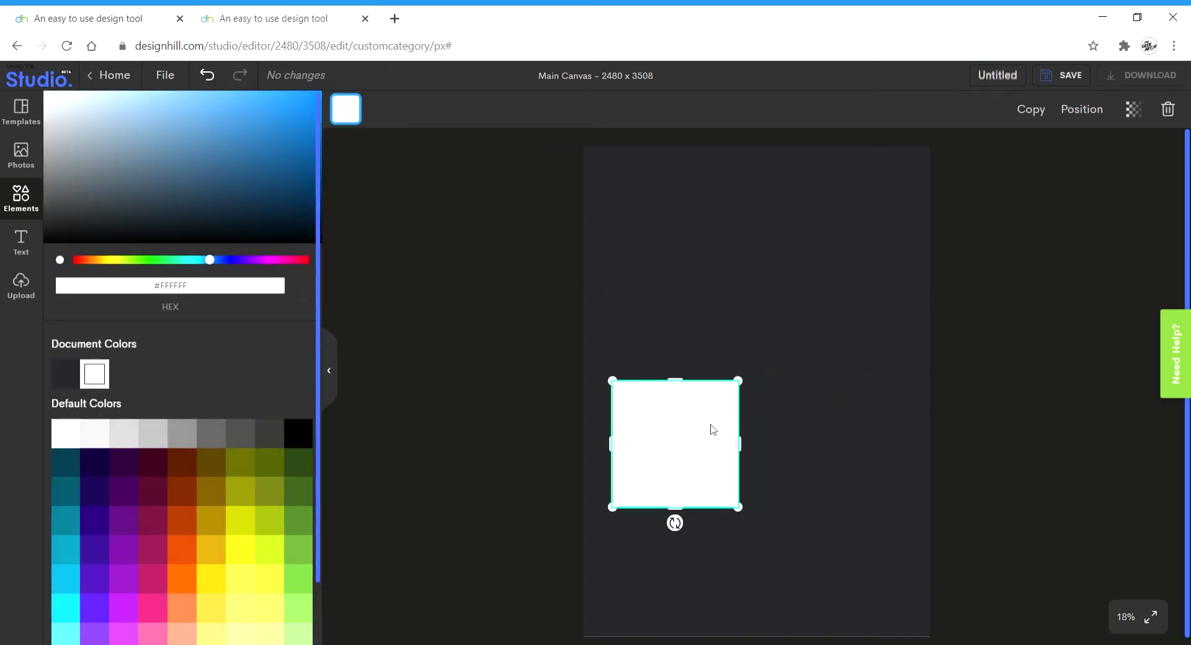
drag(713, 429, 720, 373)
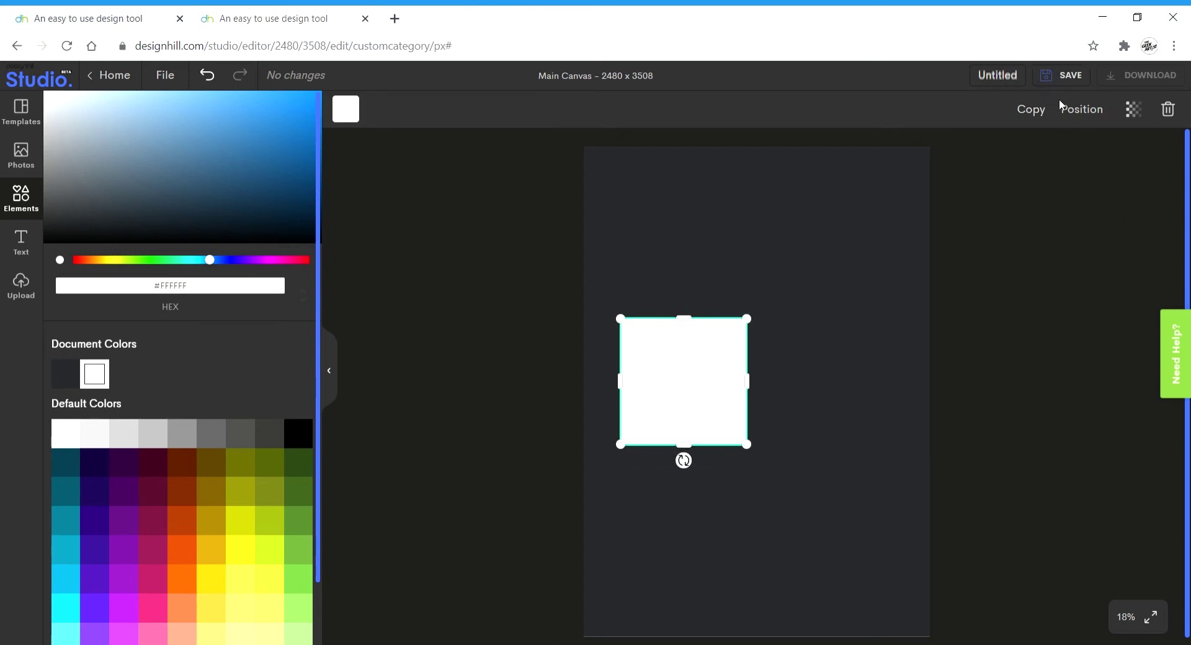
Duplicate the white square twice, arranging two squares side by side with a wide frame above
click(1033, 107)
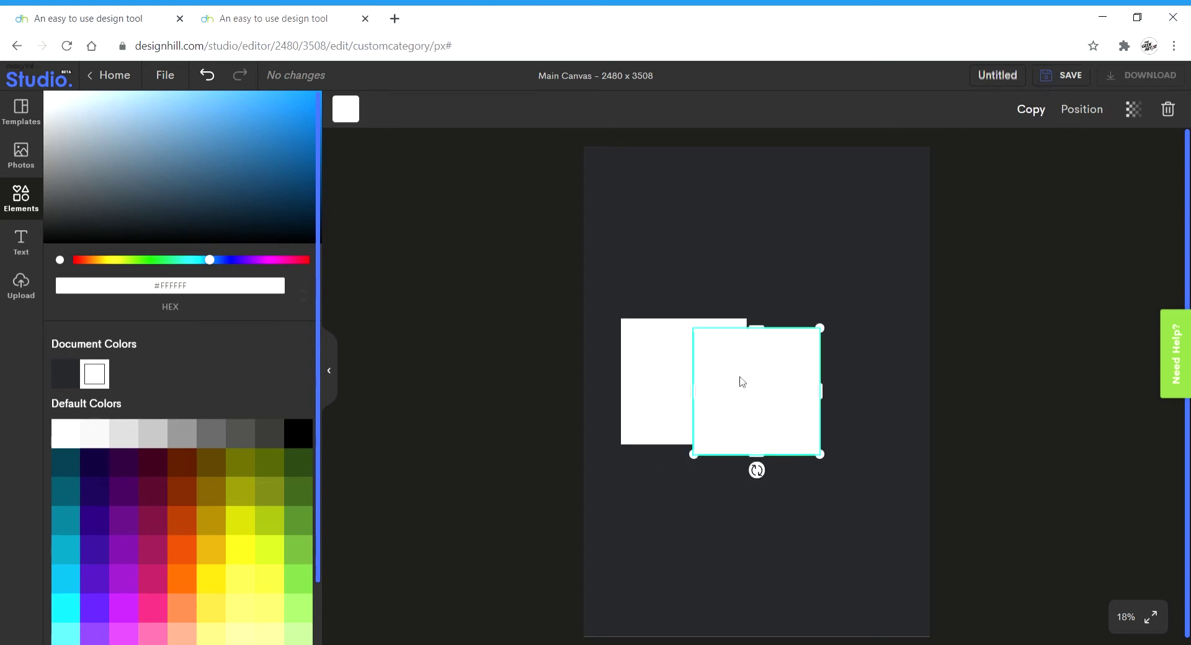
drag(739, 380, 813, 376)
drag(701, 385, 705, 386)
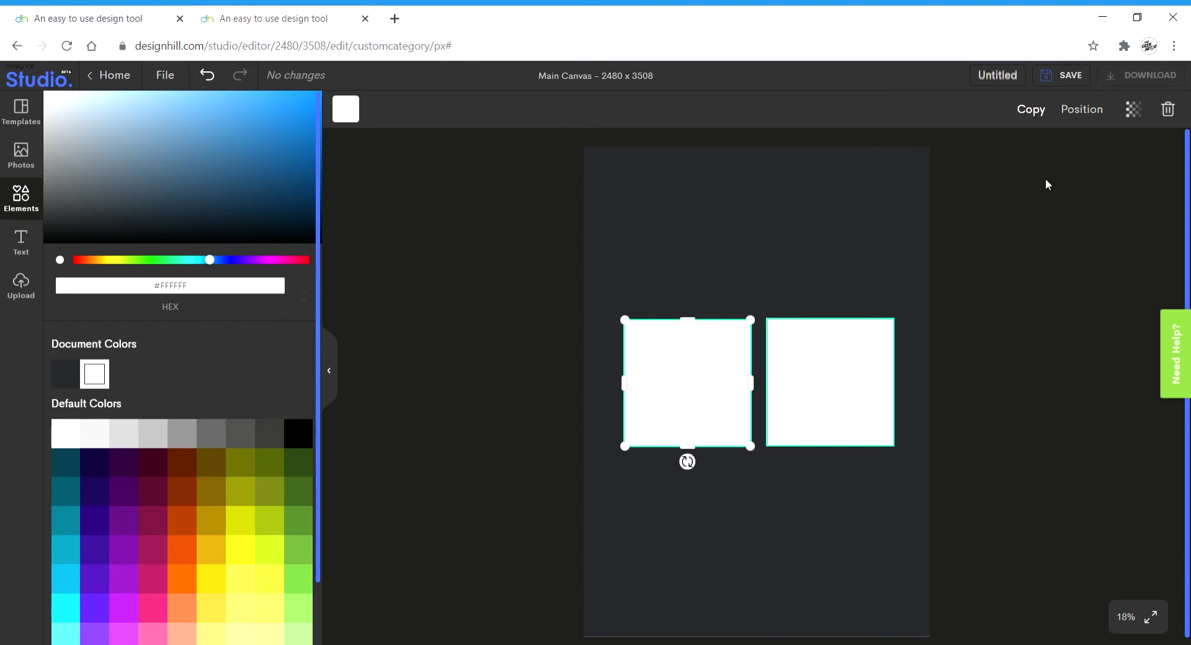
click(1028, 106)
drag(759, 379, 863, 248)
drag(737, 404, 736, 414)
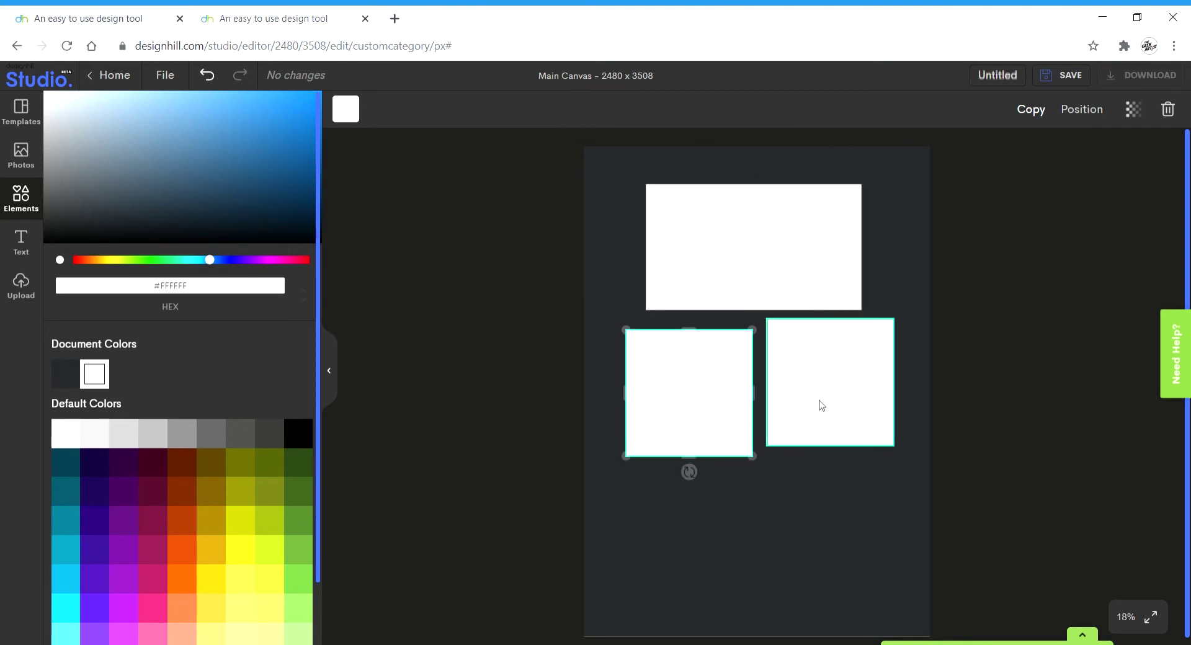
drag(822, 404, 814, 415)
drag(790, 293, 795, 303)
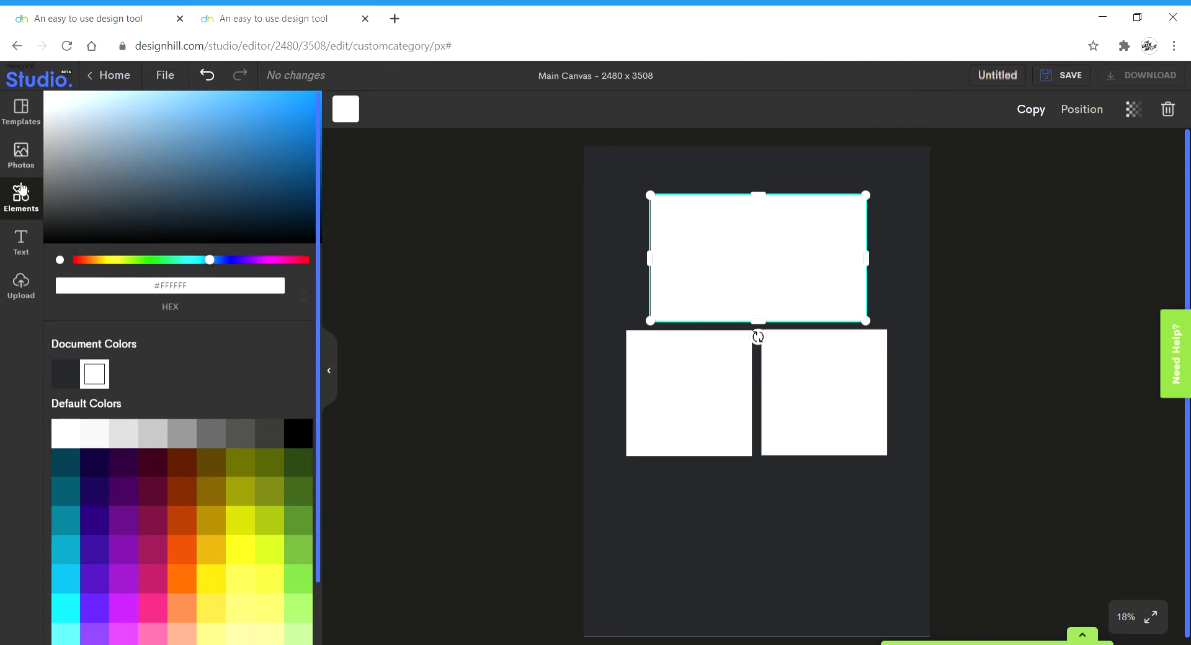
Search stock photos for BURGER and add the cheeseburger photo to the page
click(22, 157)
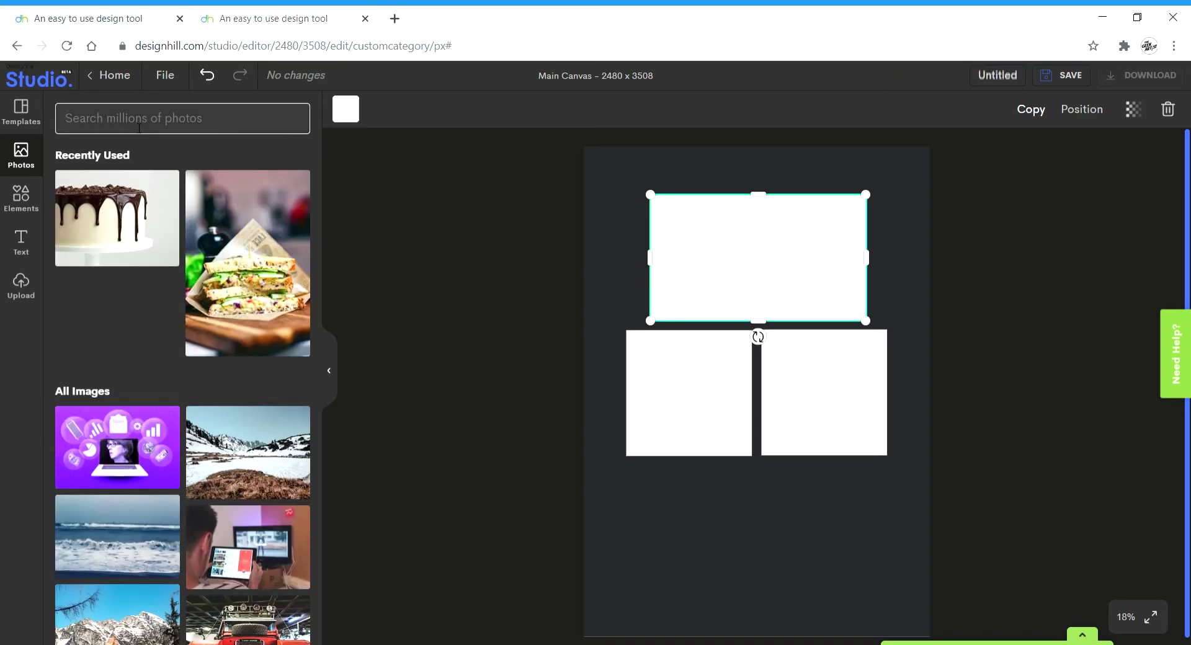
text(BURGER)
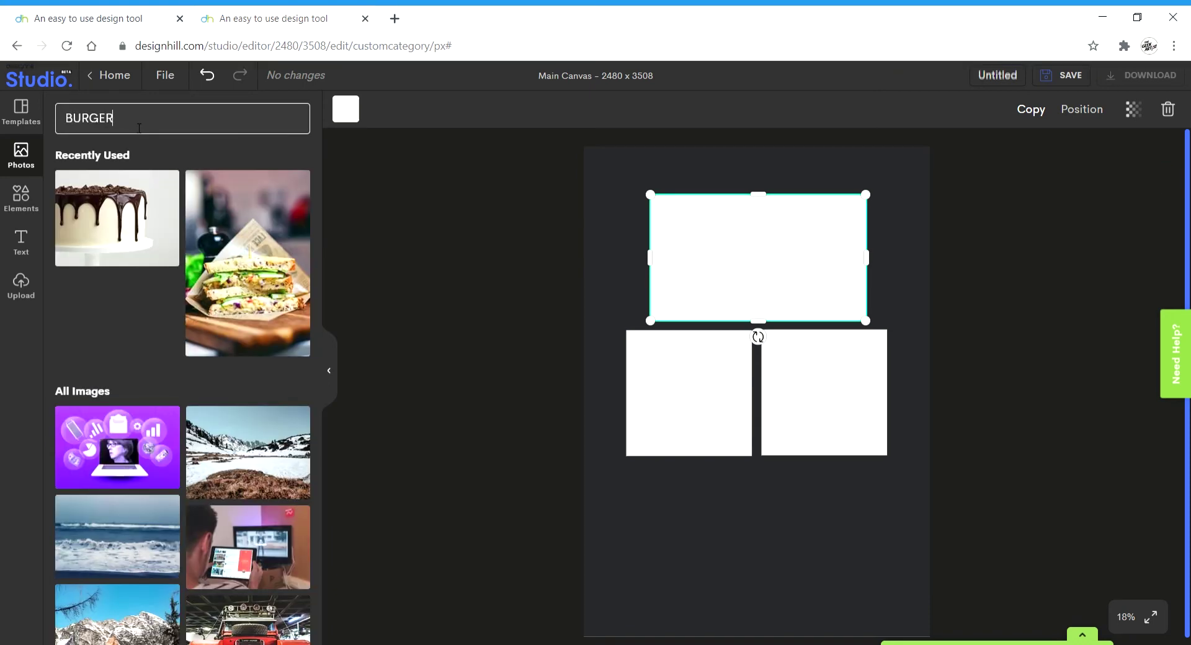
key(Return)
scroll(286, 450, down, 5)
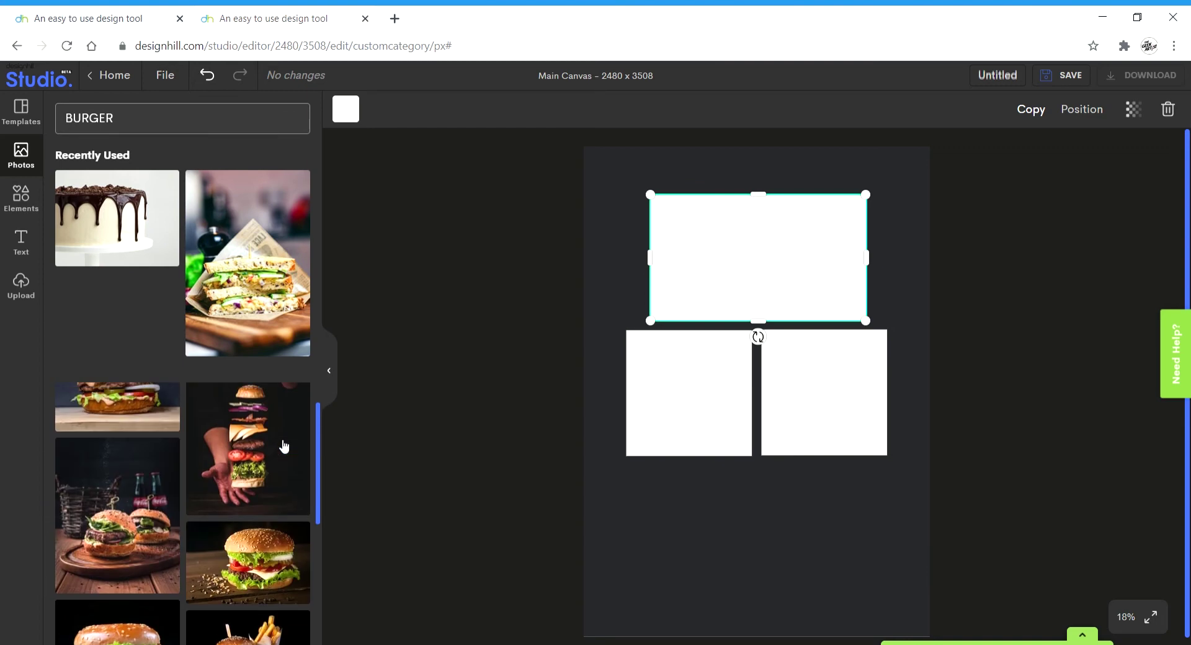
scroll(186, 533, down, 2)
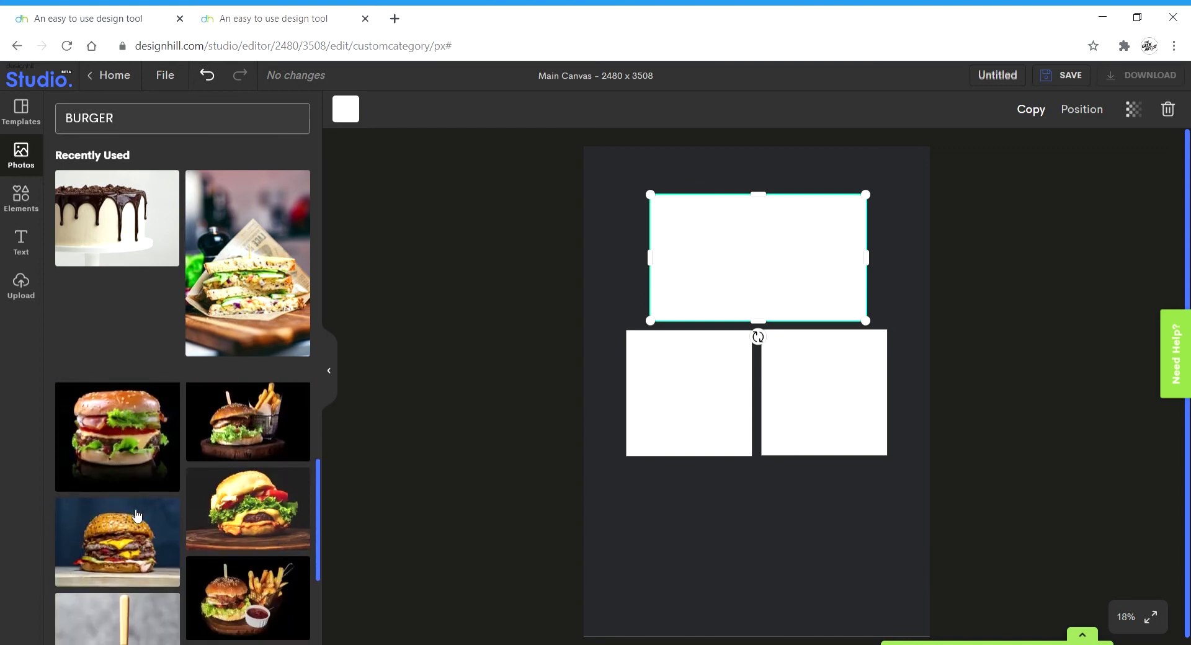
scroll(120, 520, up, 3)
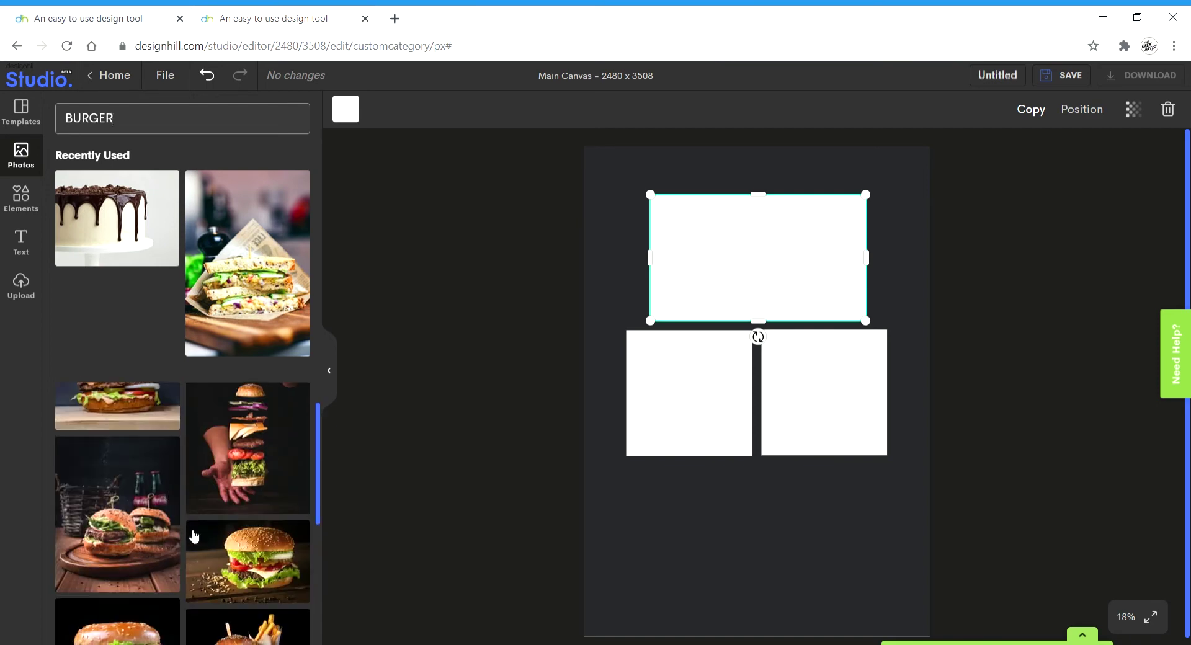
scroll(275, 546, down, 5)
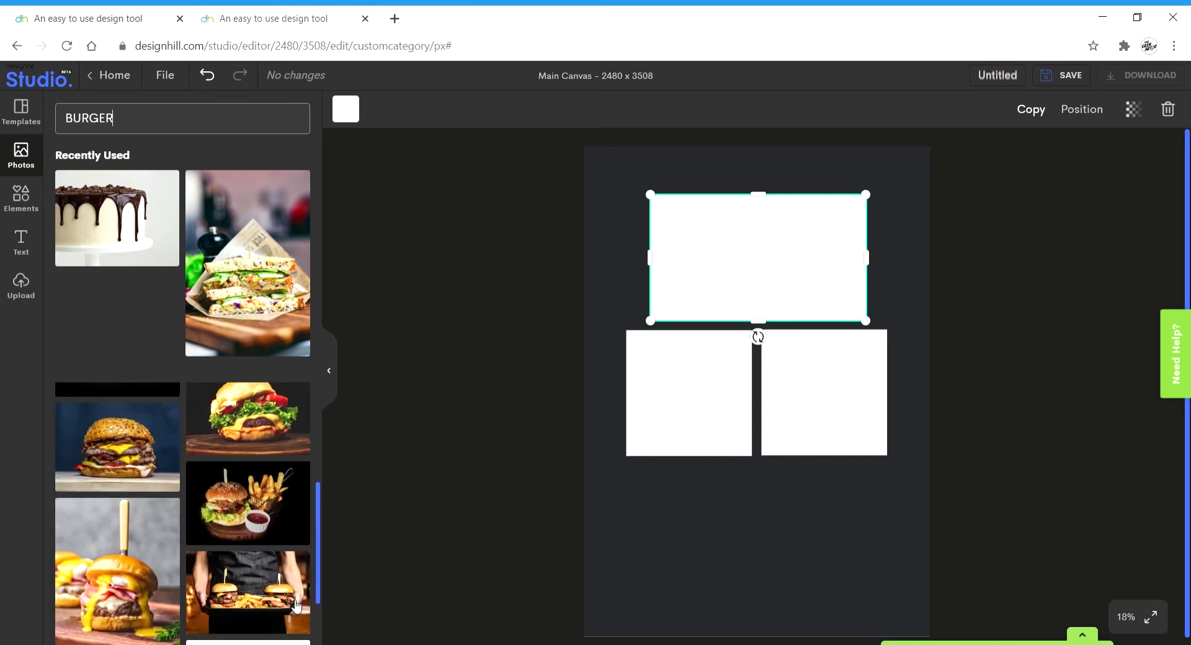
scroll(270, 571, up, 2)
click(264, 518)
Resize the burger photo onto the bottom-left frame and crop it to fit
drag(804, 389, 806, 361)
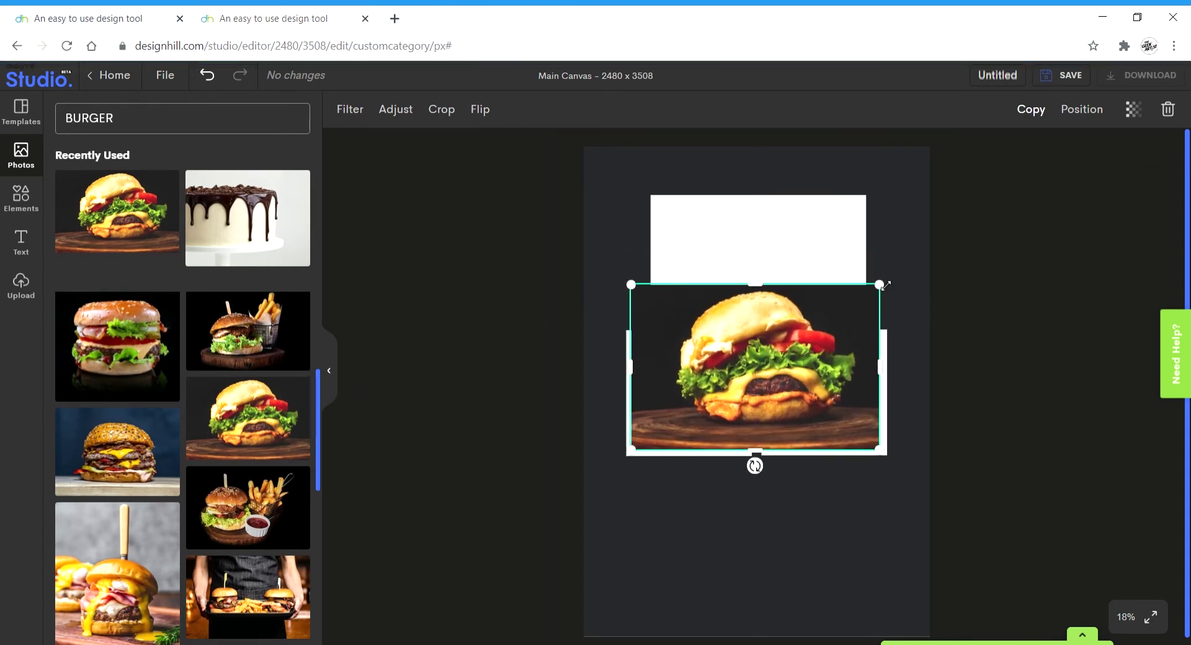
drag(884, 285, 807, 327)
drag(804, 393, 749, 391)
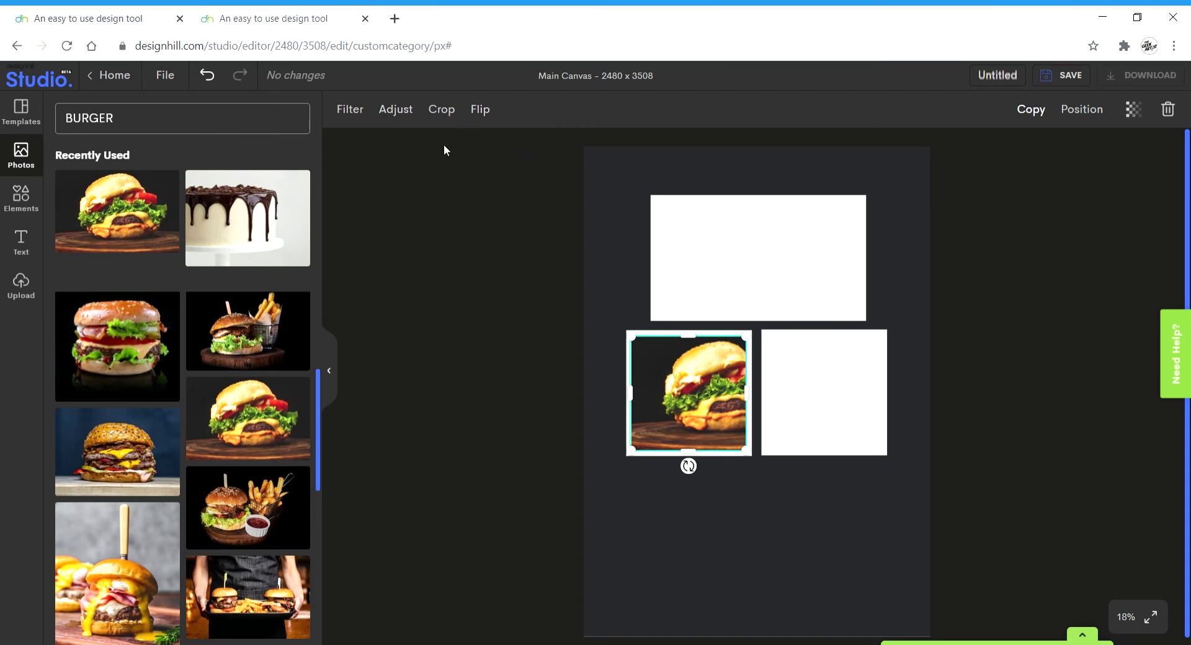
click(442, 110)
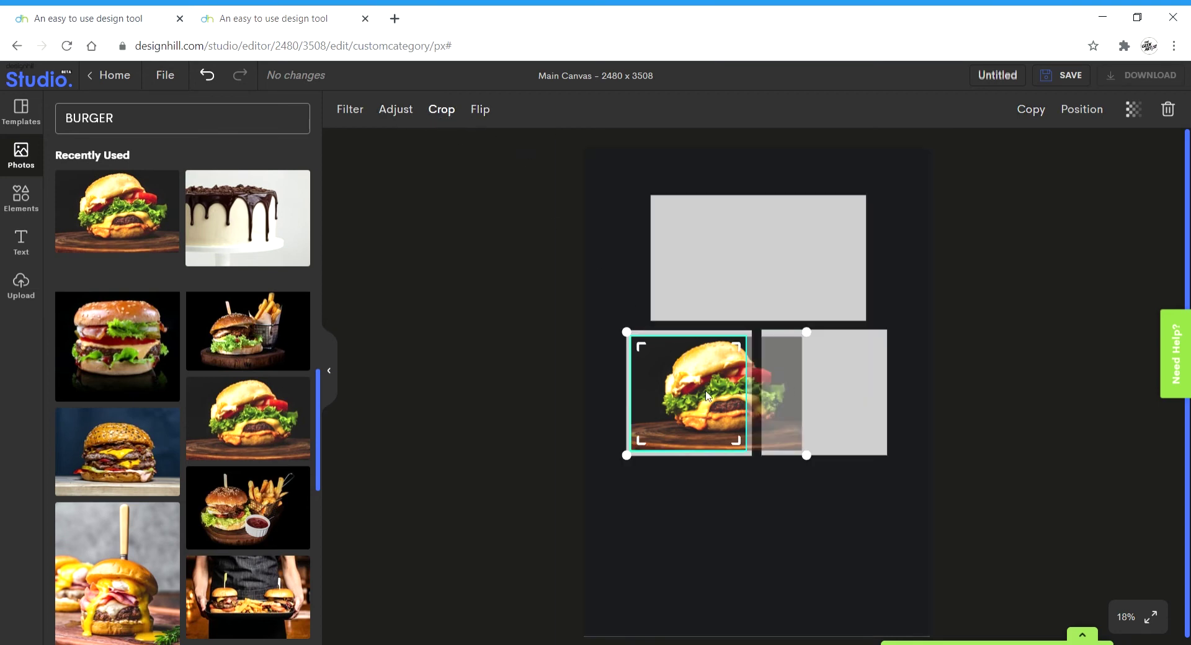
drag(707, 396, 674, 398)
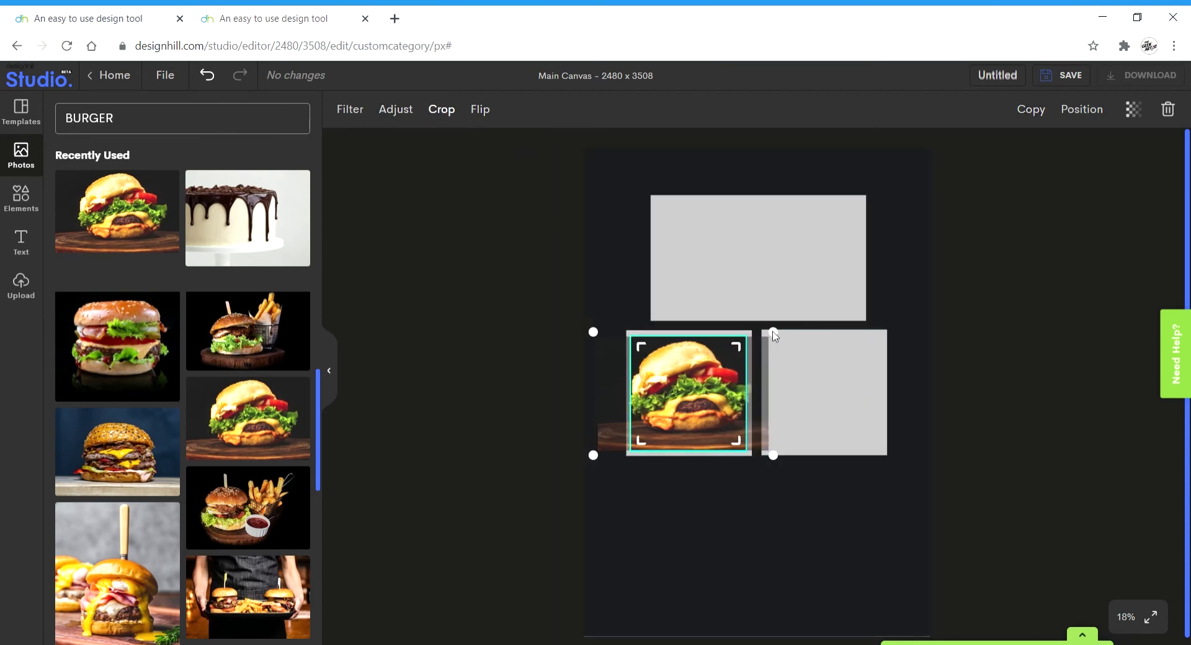
drag(725, 358, 673, 370)
click(664, 383)
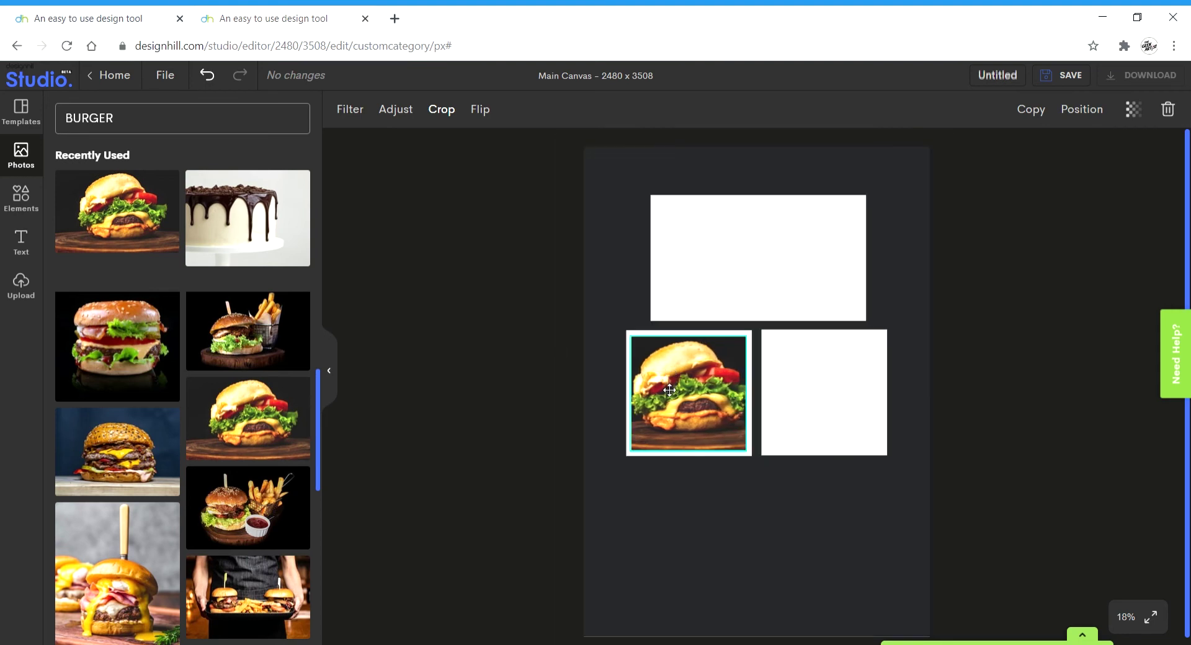
Search for sandwich photos and place one, cropped, in the bottom-right frame
double_click(173, 130)
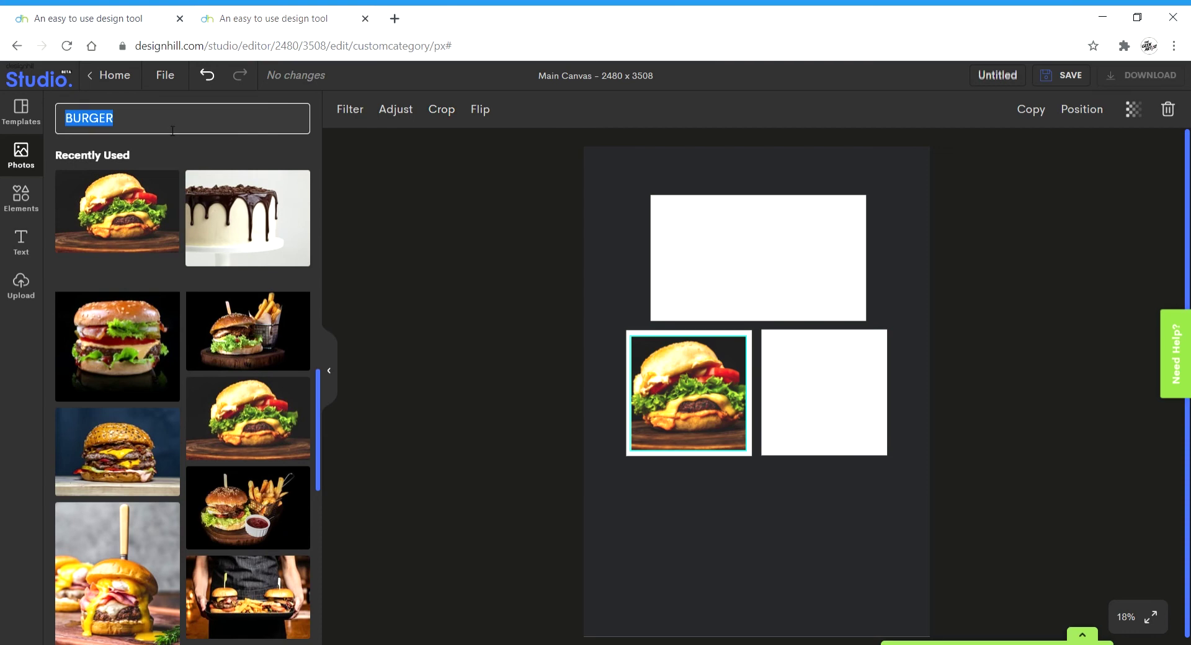
text(sandwich)
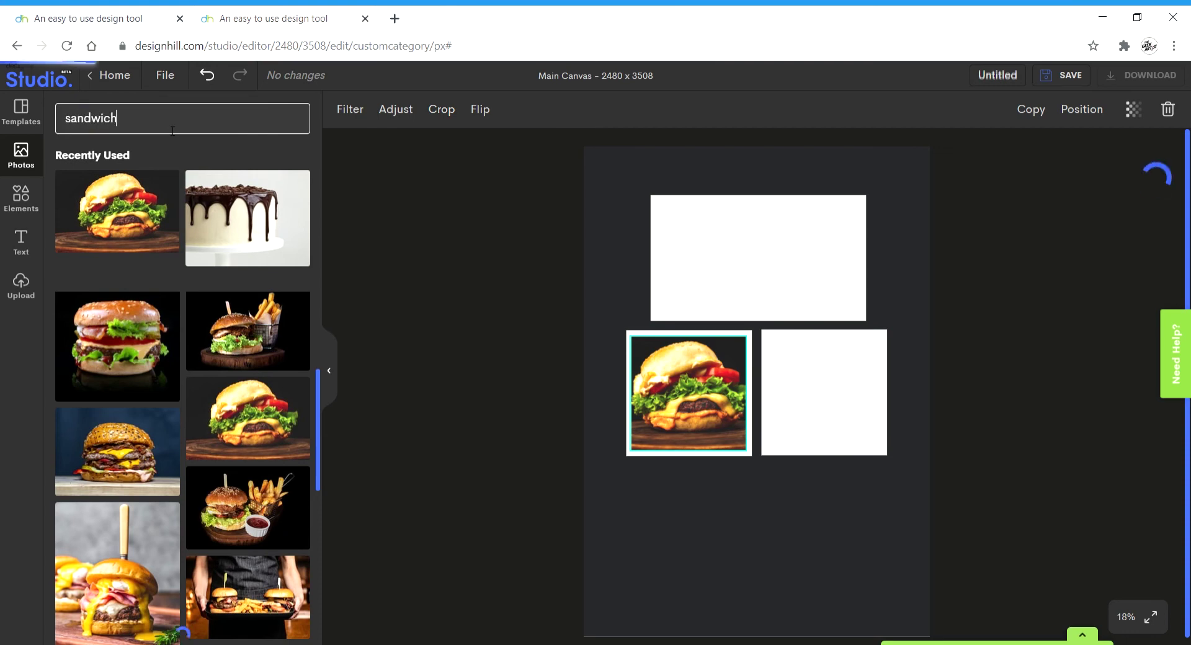
key(Return)
drag(247, 359, 825, 391)
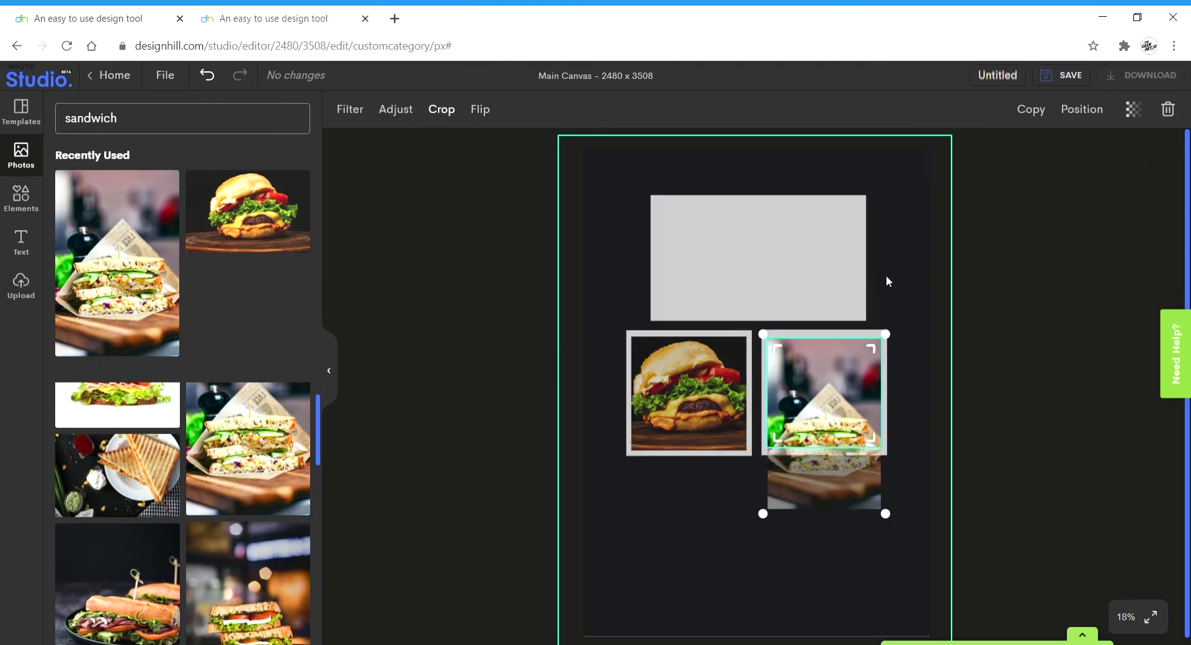
click(898, 520)
click(396, 109)
click(441, 109)
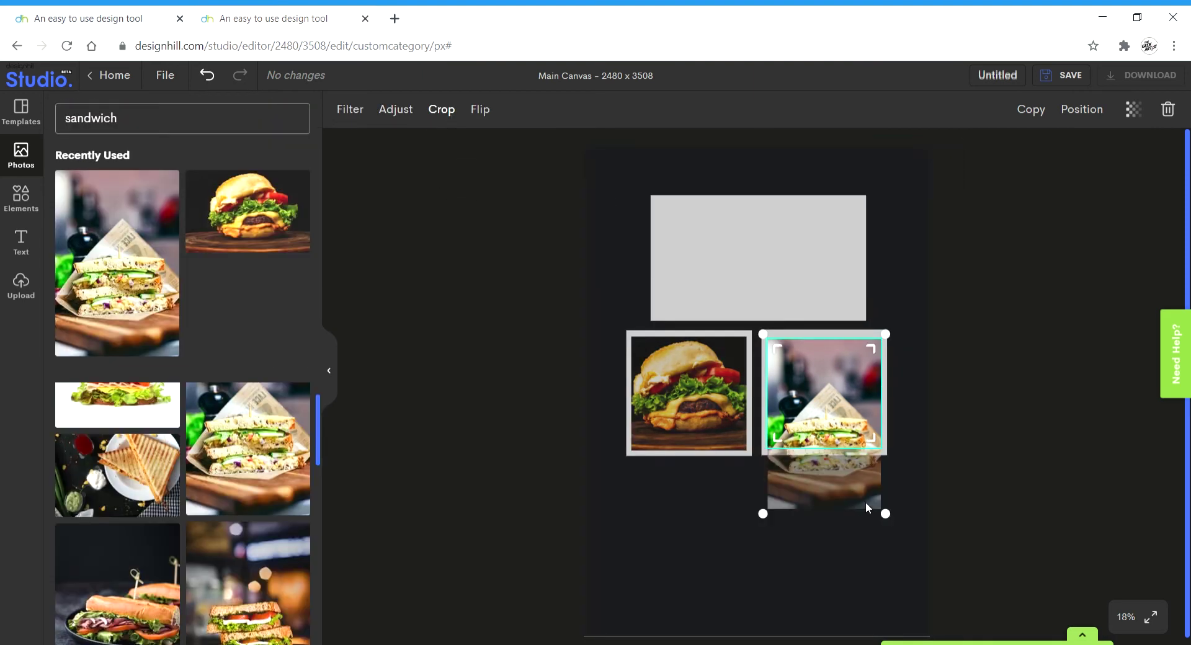
drag(867, 507, 867, 466)
click(441, 271)
Search for hotdog, add a hotdog photo, and resize and crop it into the top frame
triple_click(152, 118)
text(h)
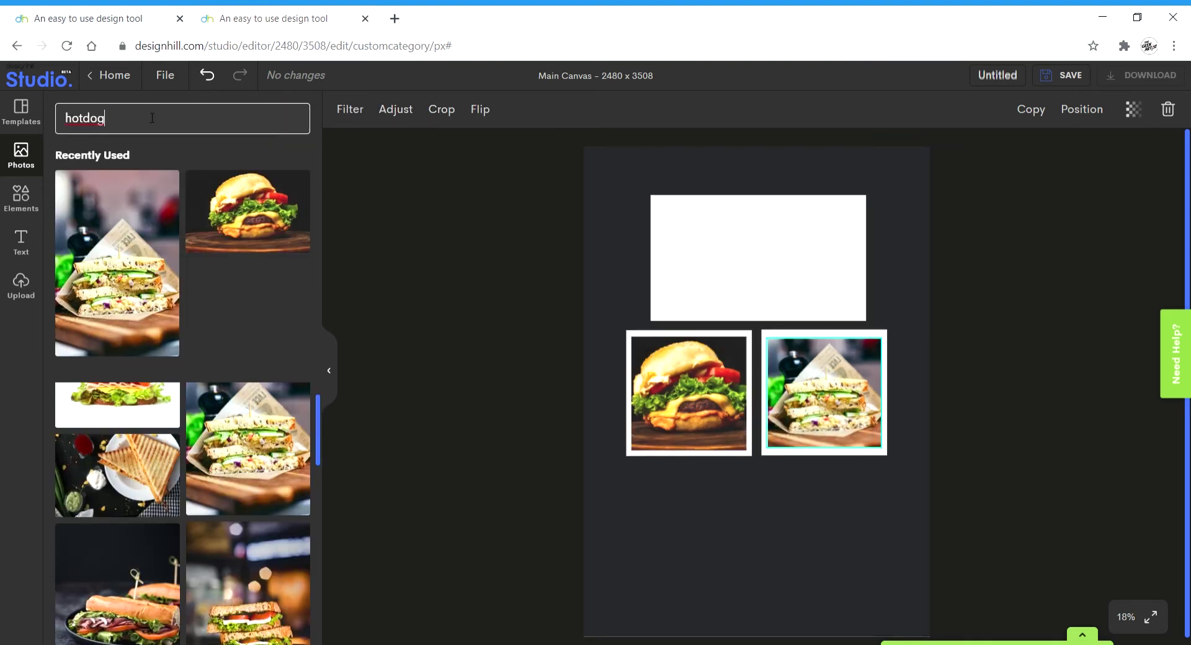
text(otdog)
key(Return)
scroll(223, 530, down, 4)
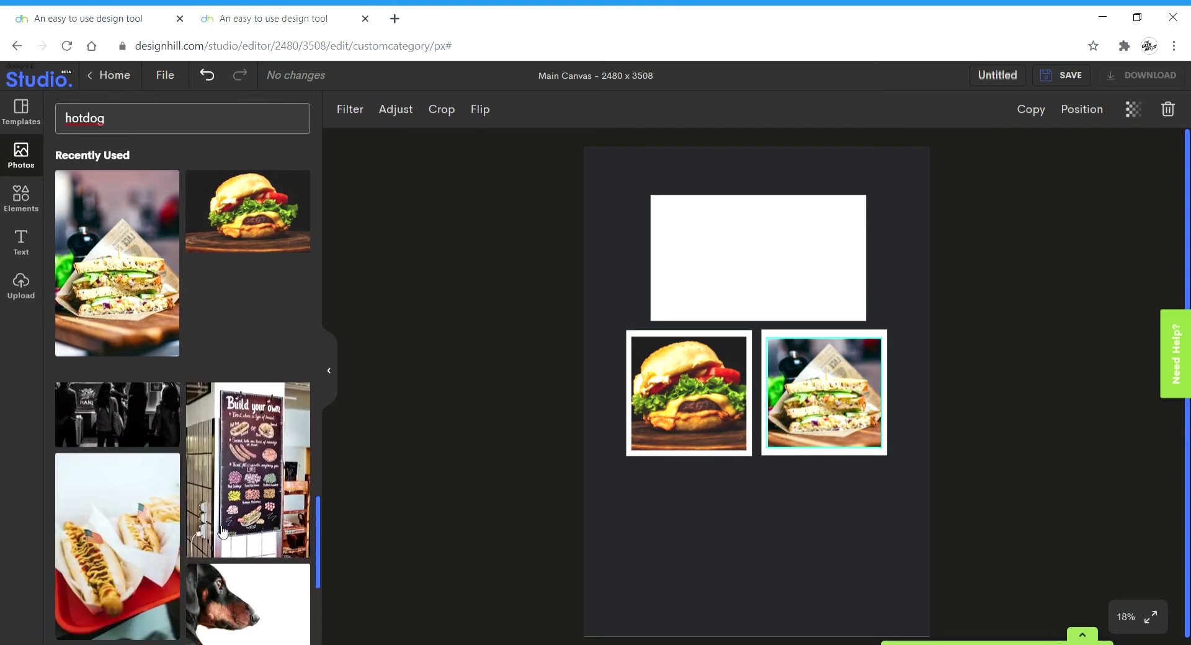
scroll(222, 532, up, 3)
click(118, 413)
drag(758, 393, 782, 233)
drag(906, 149, 861, 217)
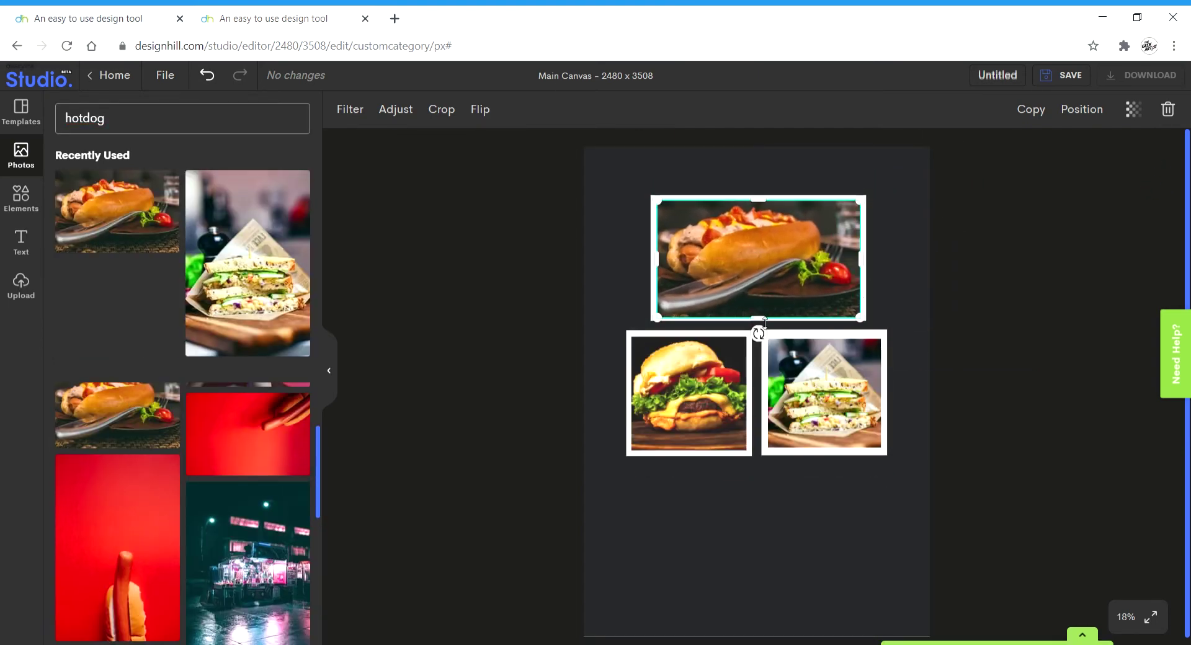
click(441, 109)
drag(753, 236, 763, 243)
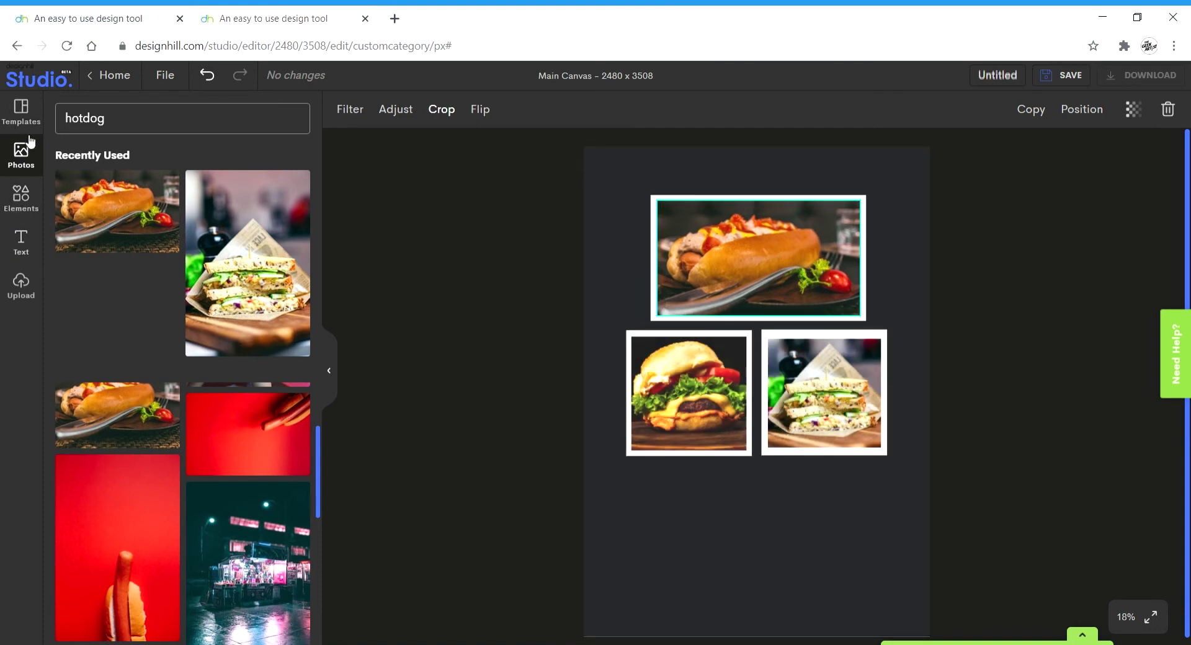
click(12, 210)
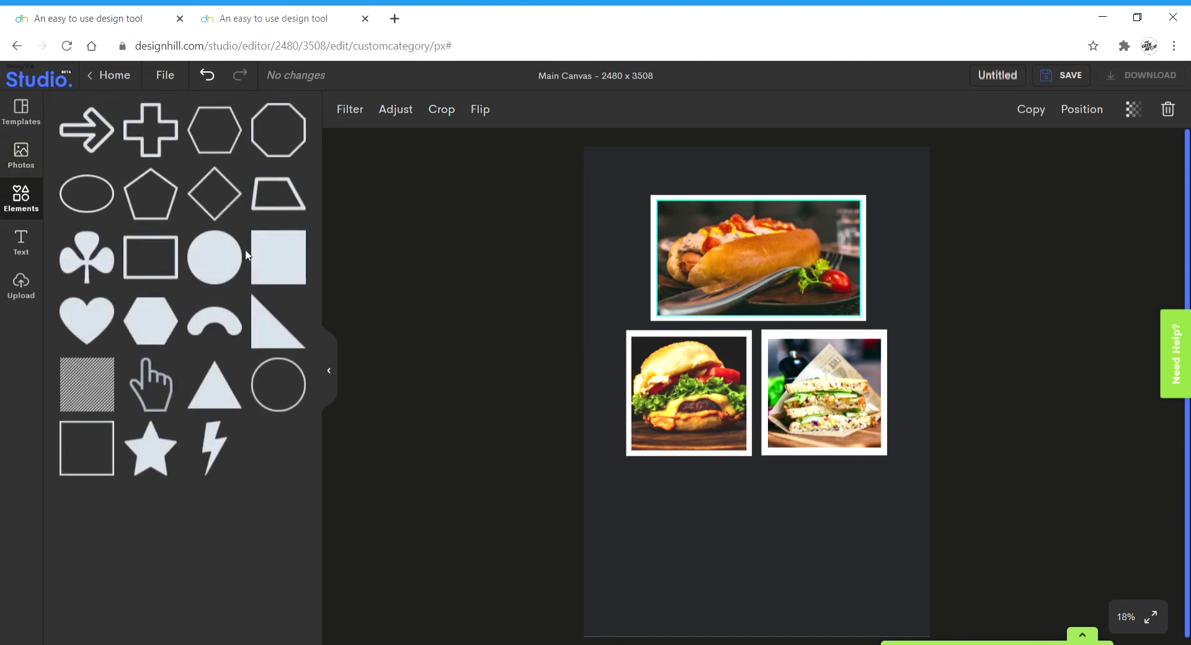
Add a solid circle, fill it #FFFFFF, and shrink it to the photos' meeting point
click(215, 257)
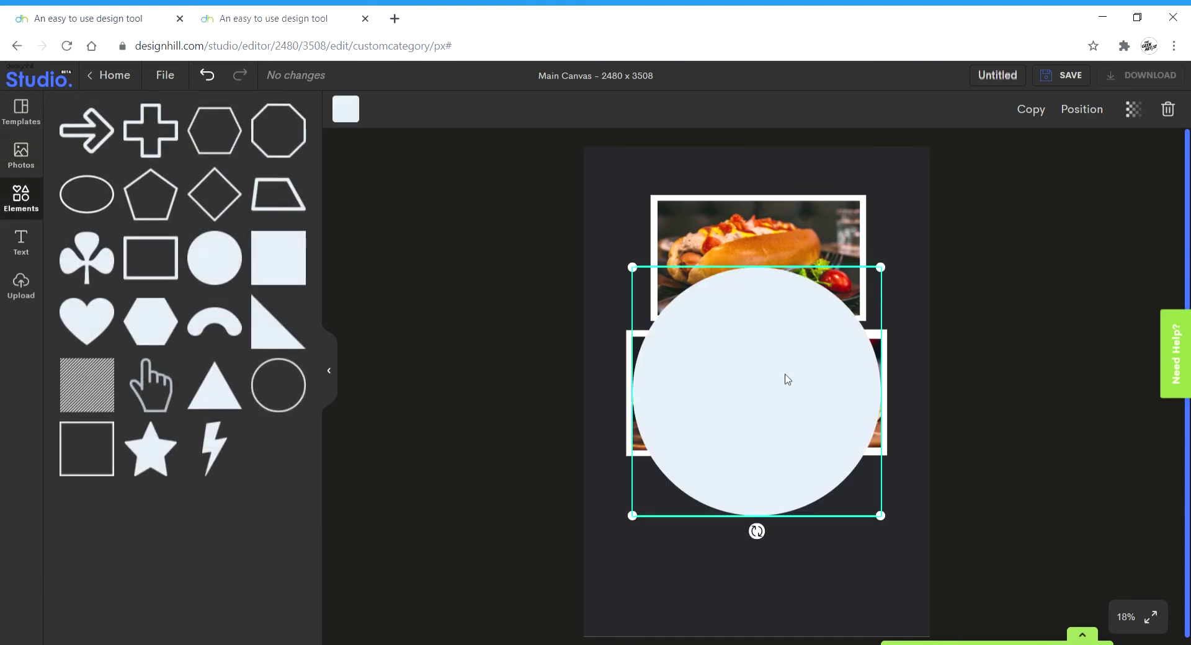
drag(758, 376, 770, 400)
click(345, 109)
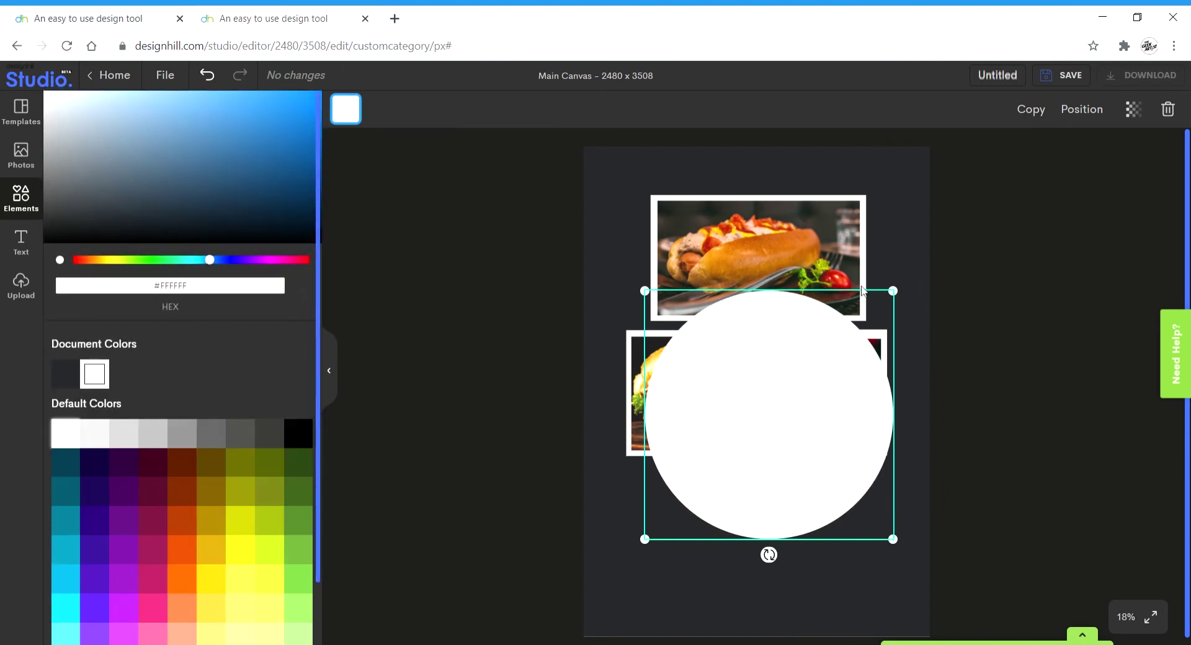
drag(901, 290, 781, 313)
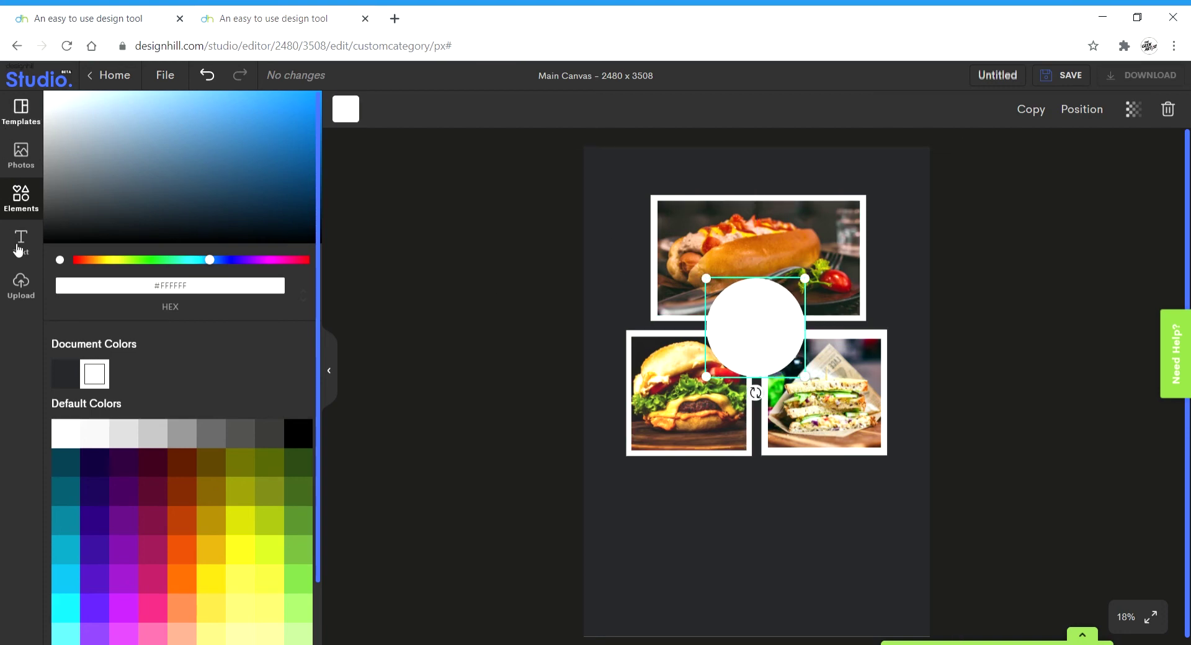
Add the uploaded Food Truck logo and fit it inside the white circle, centred on the page
click(28, 293)
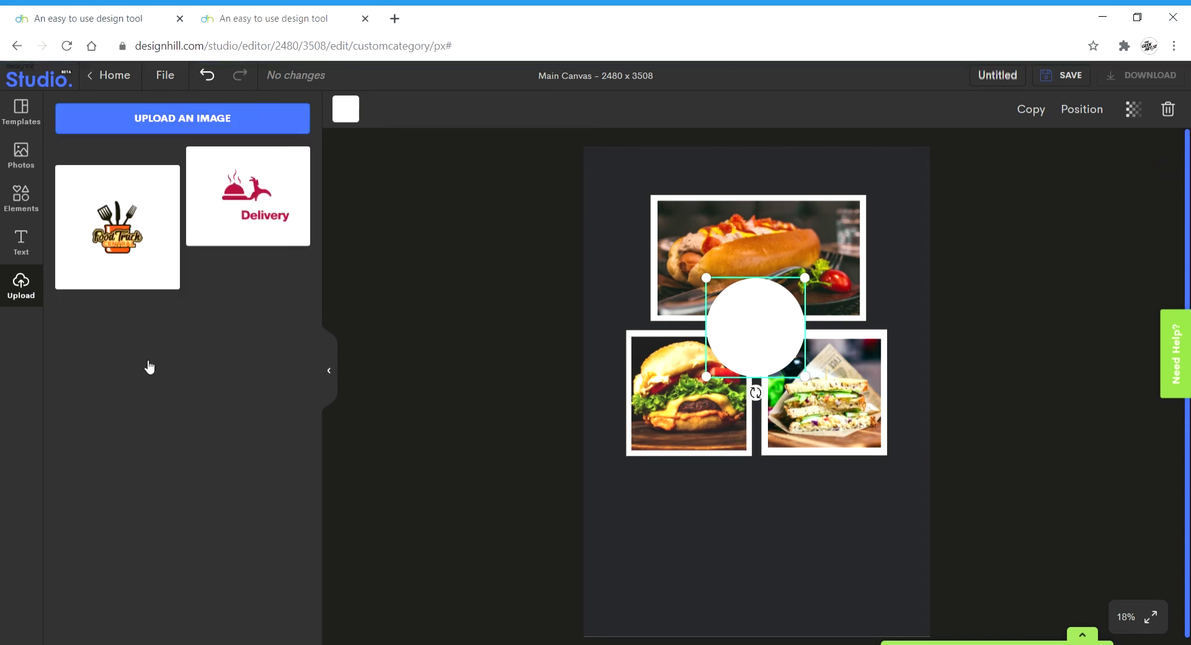
click(113, 226)
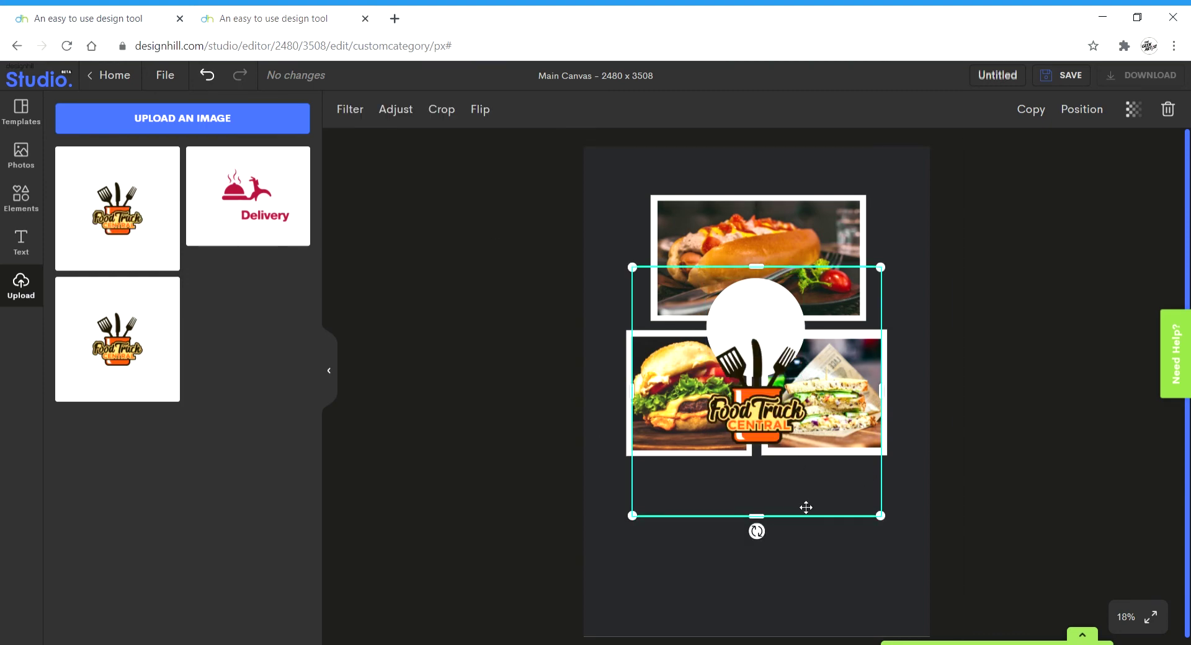
drag(806, 508, 813, 446)
drag(891, 207, 771, 324)
drag(723, 420, 773, 356)
drag(822, 393, 843, 428)
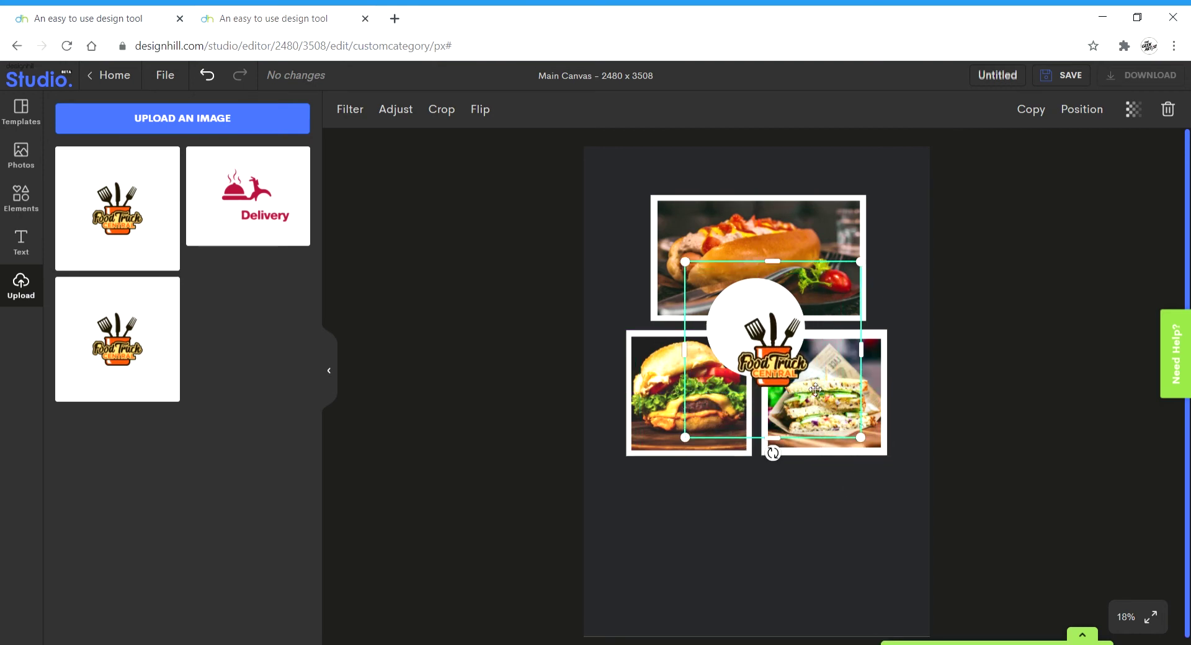
drag(685, 261, 665, 237)
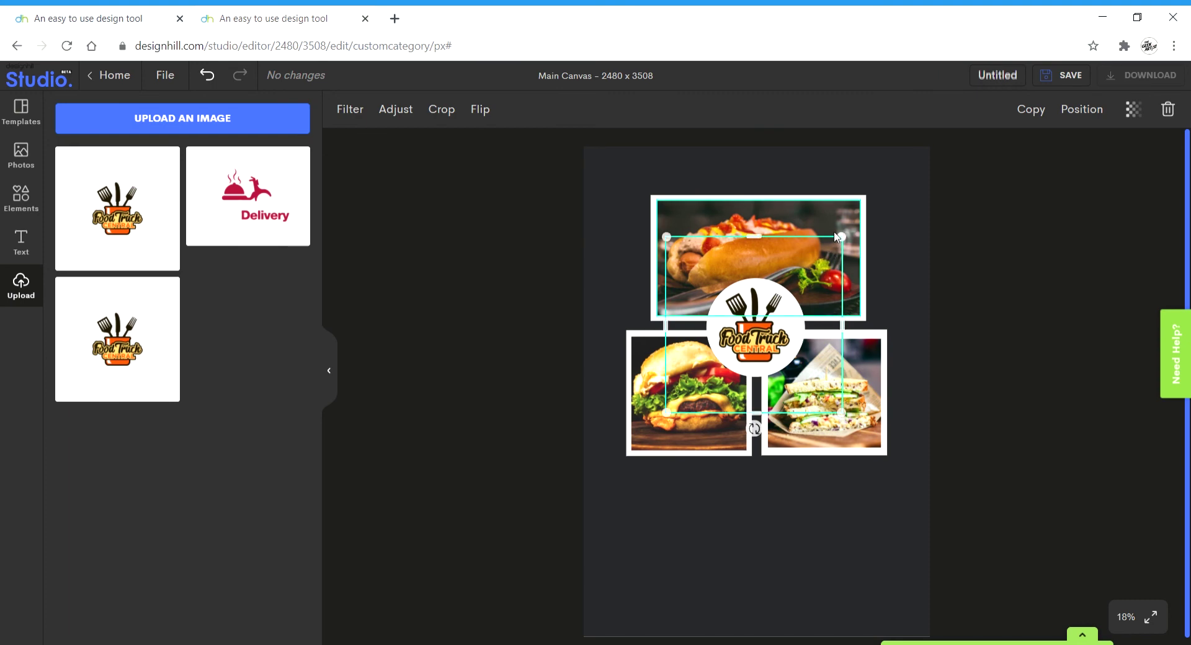
drag(843, 237, 823, 254)
drag(772, 332, 782, 326)
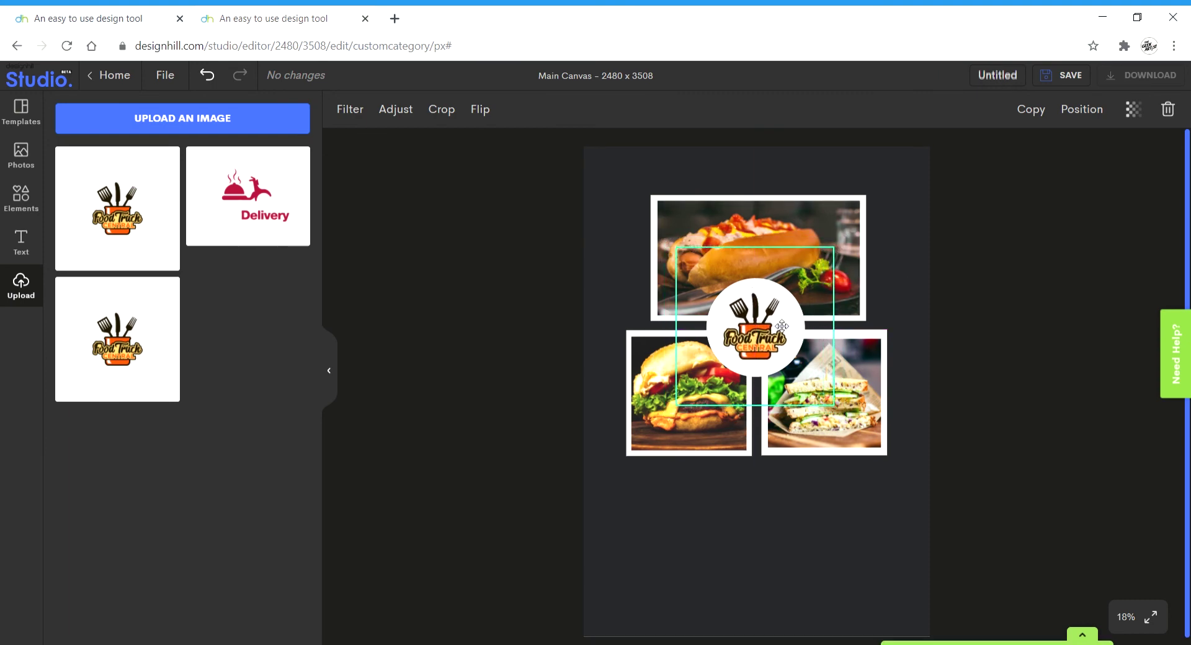
click(818, 528)
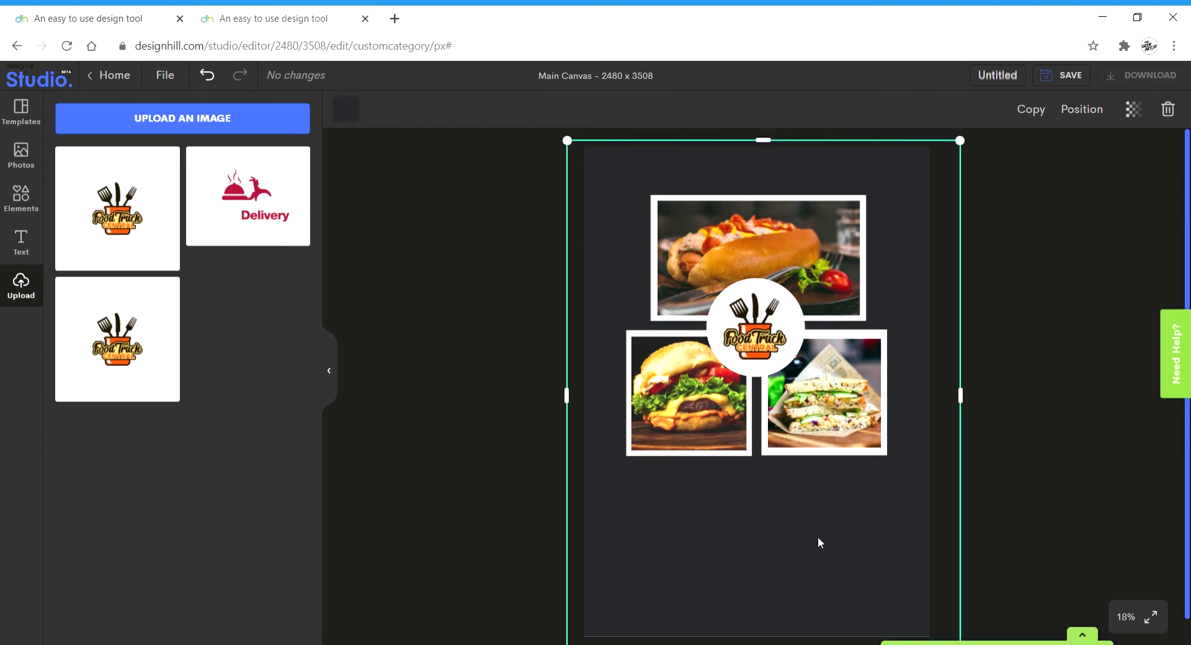
Add a heading reading 'Food' below the photos and give it white #FFFFFF text
click(29, 255)
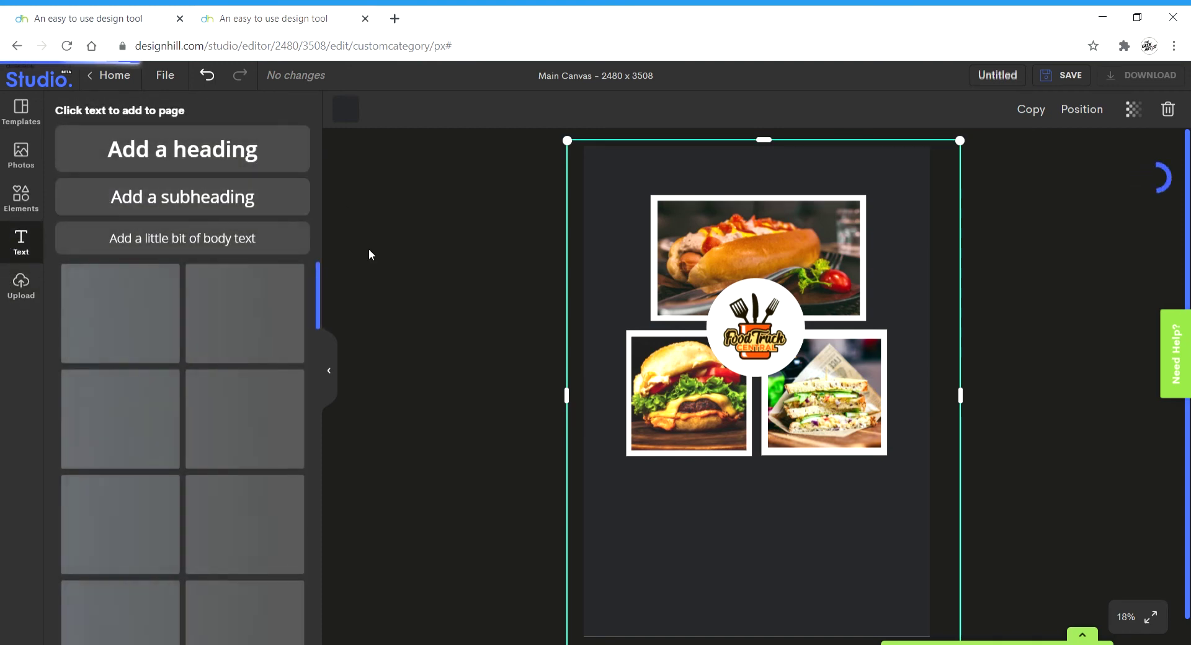
click(156, 162)
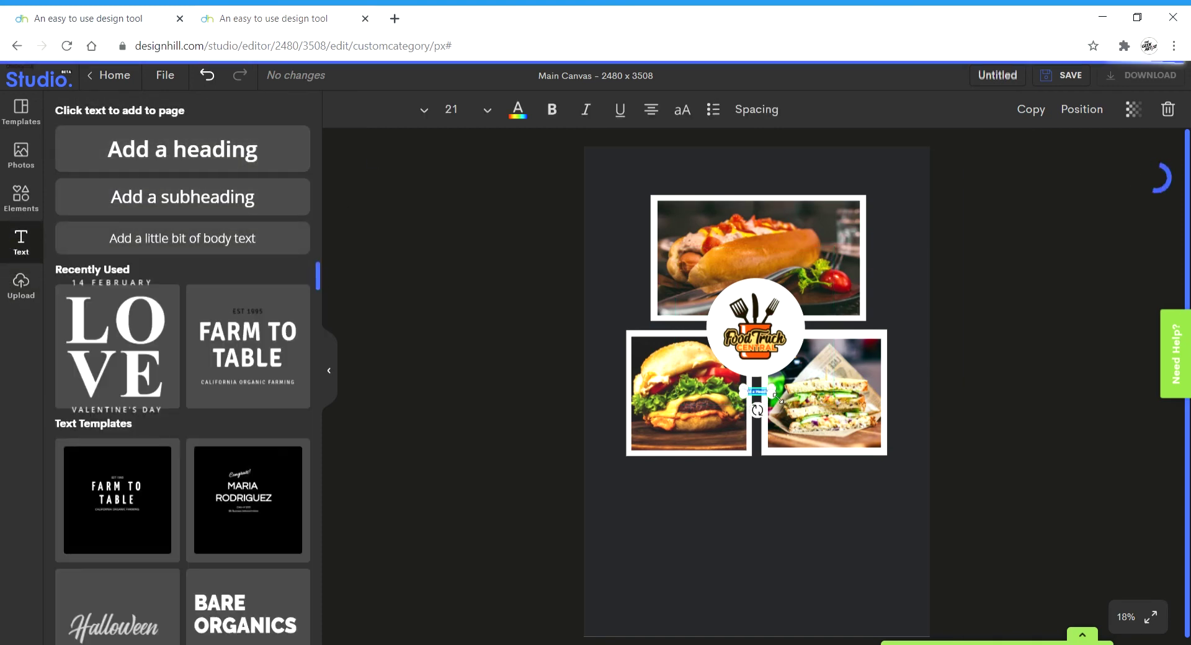
drag(773, 395, 917, 474)
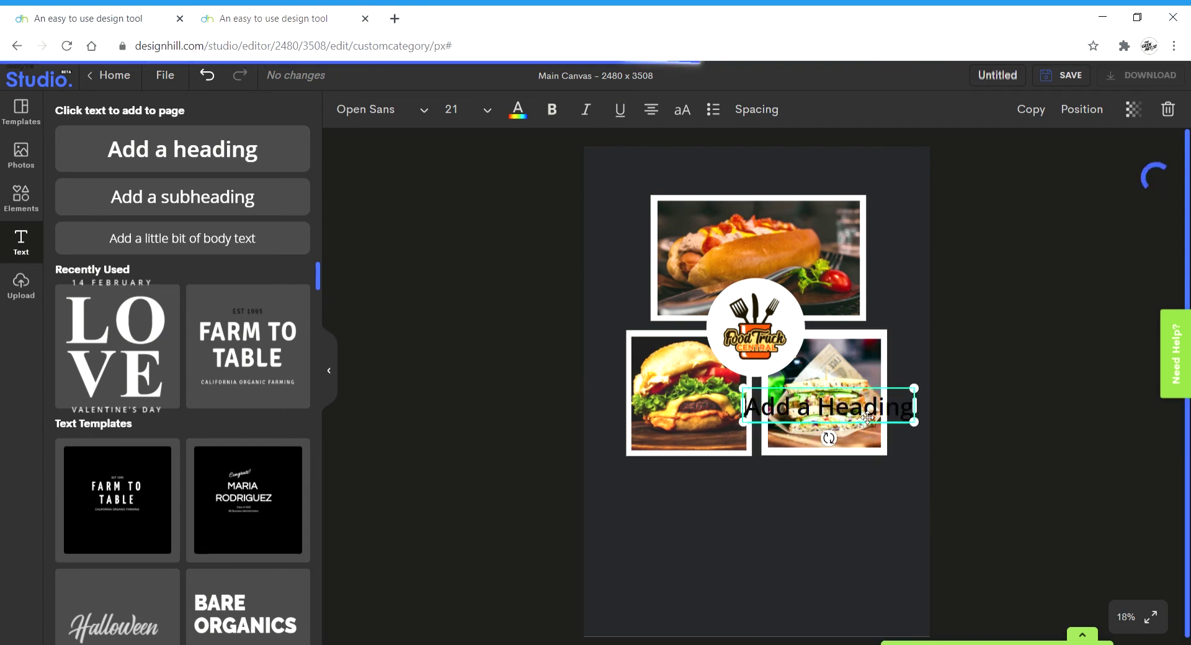
drag(854, 415, 801, 524)
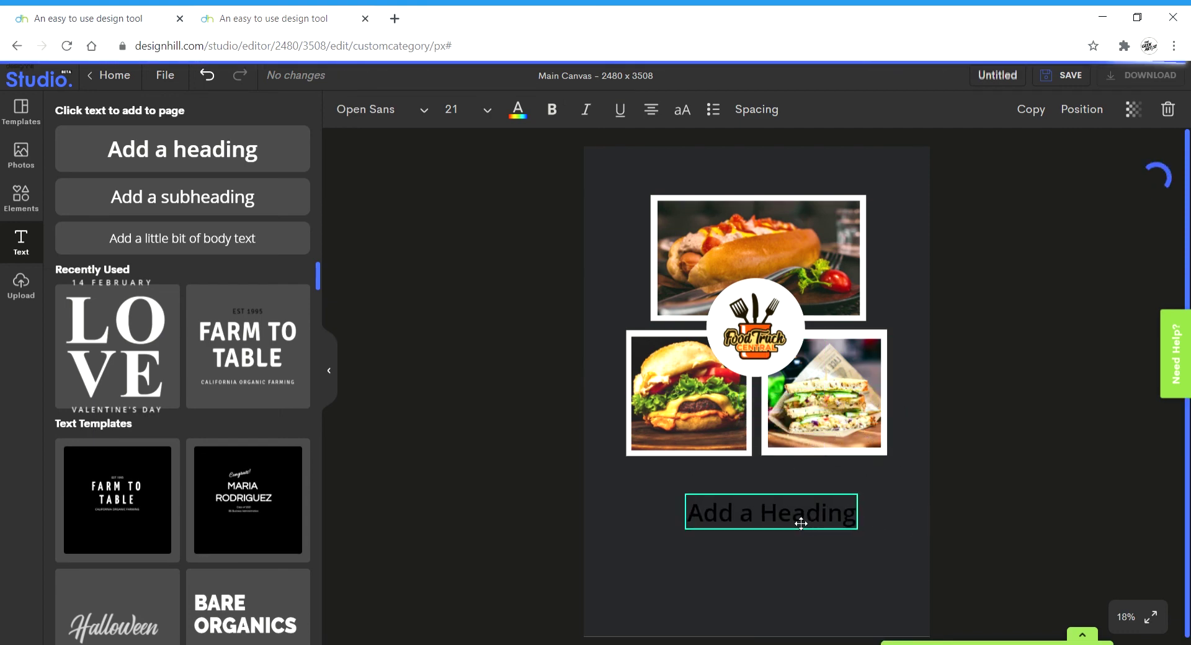
double_click(762, 520)
key(ctrl+a)
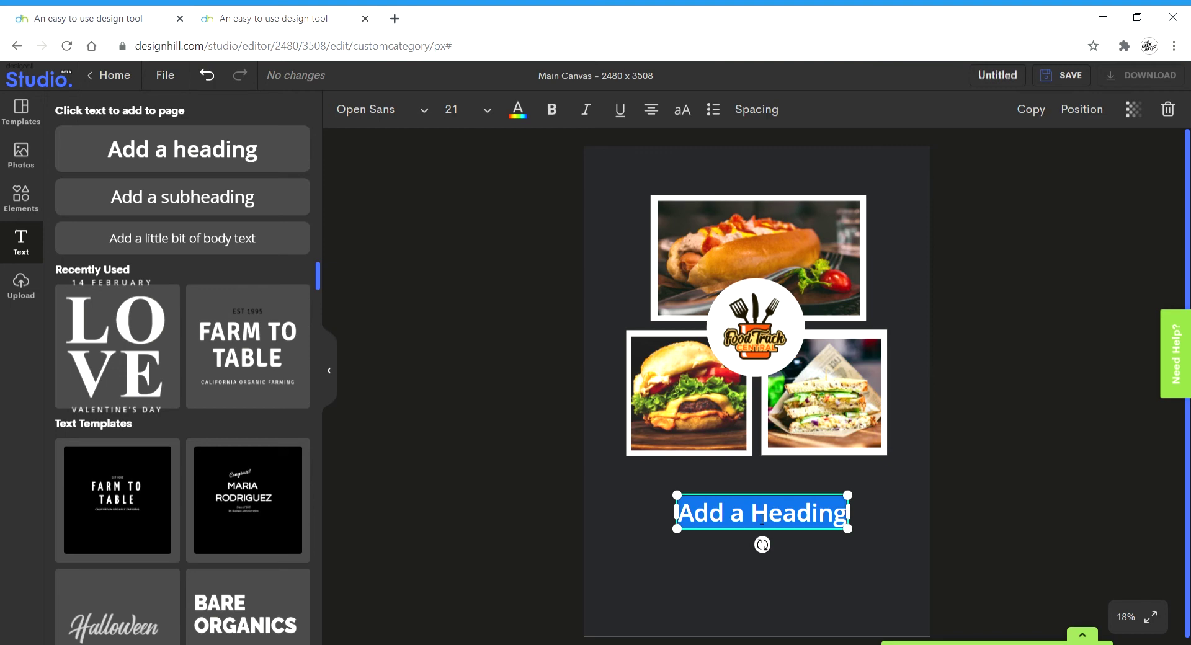
text(Food)
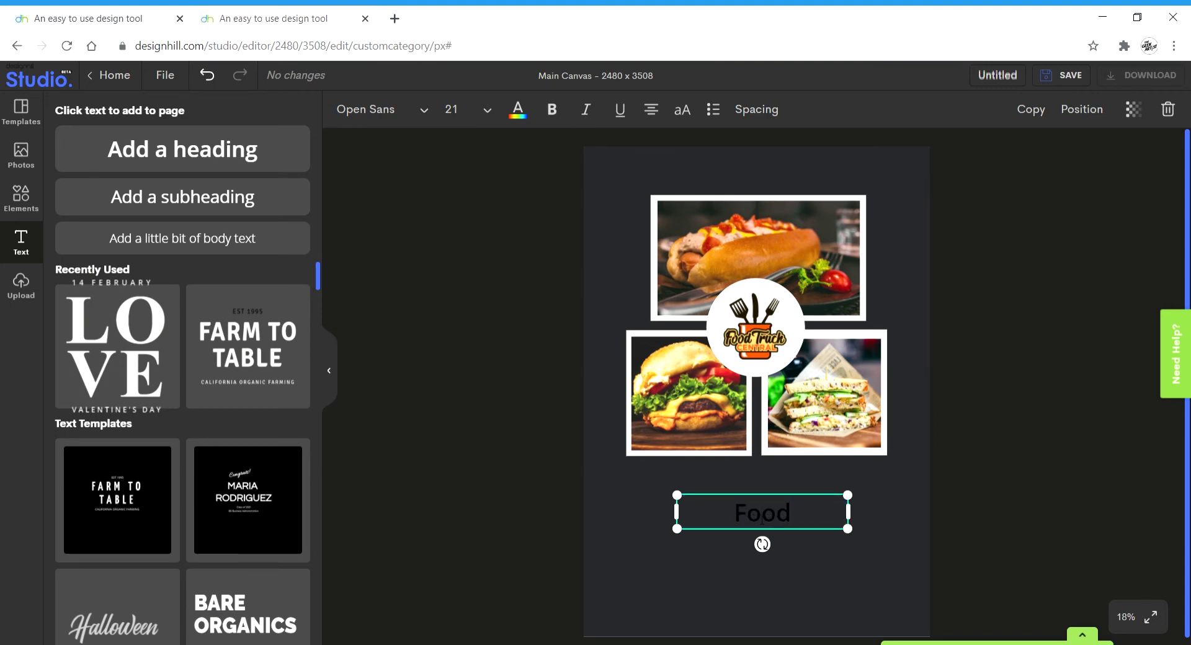
double_click(762, 520)
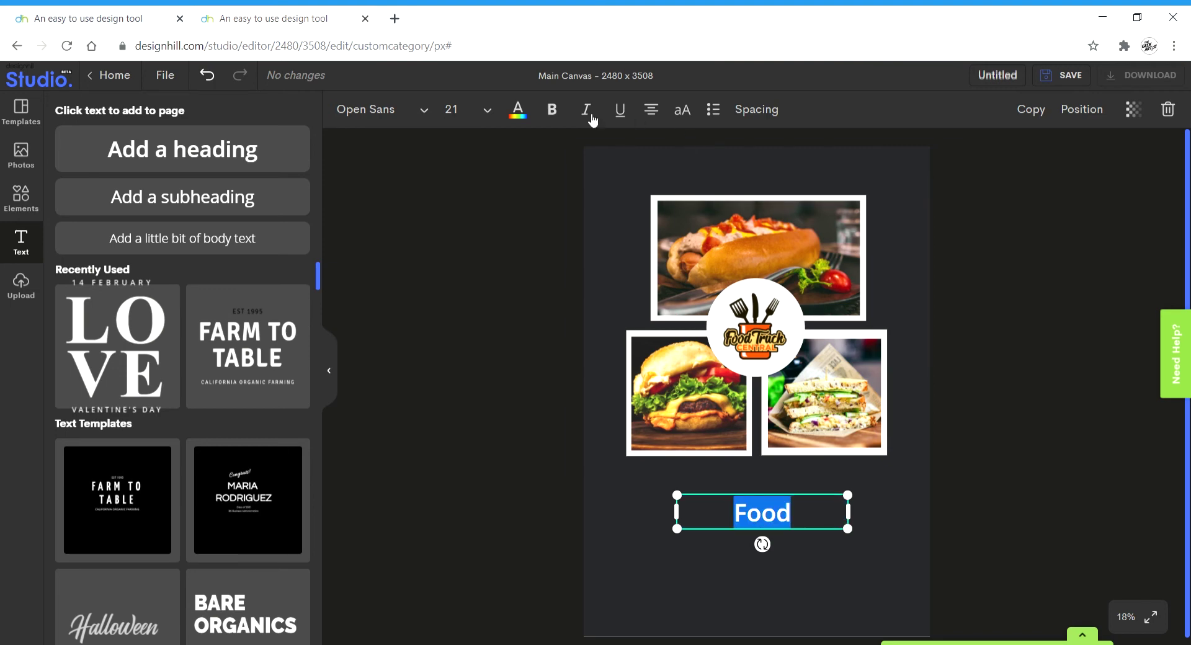
click(518, 110)
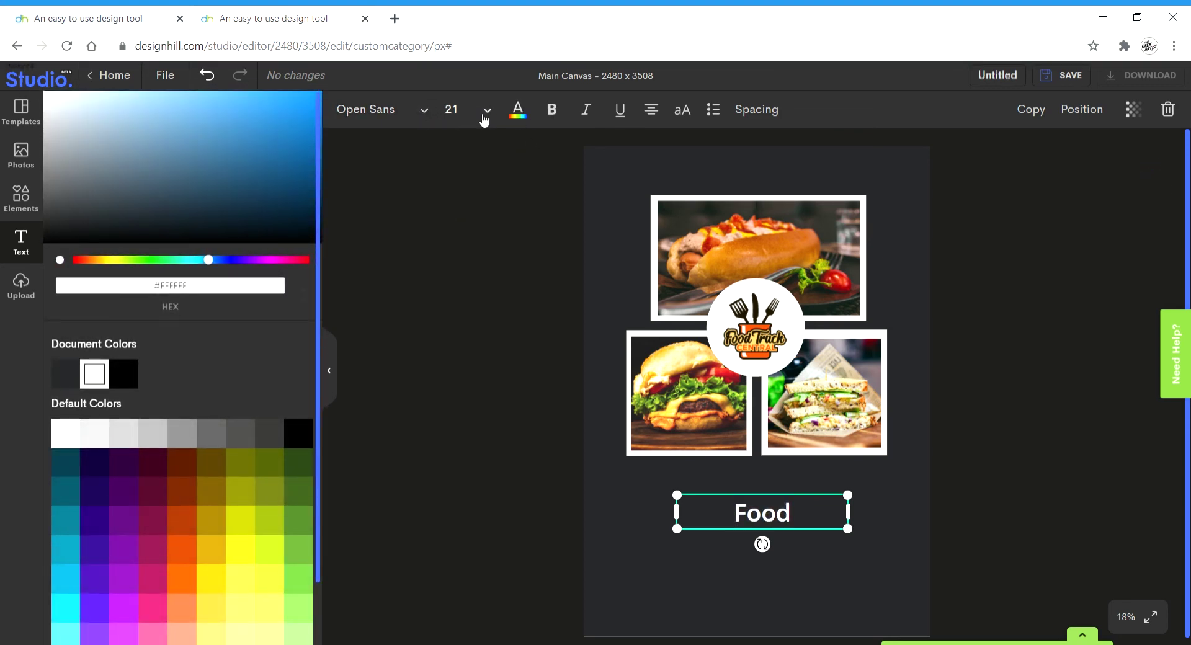
Switch 'Food' to the handwritten Playlist Script font and enlarge it beneath the photos
click(425, 112)
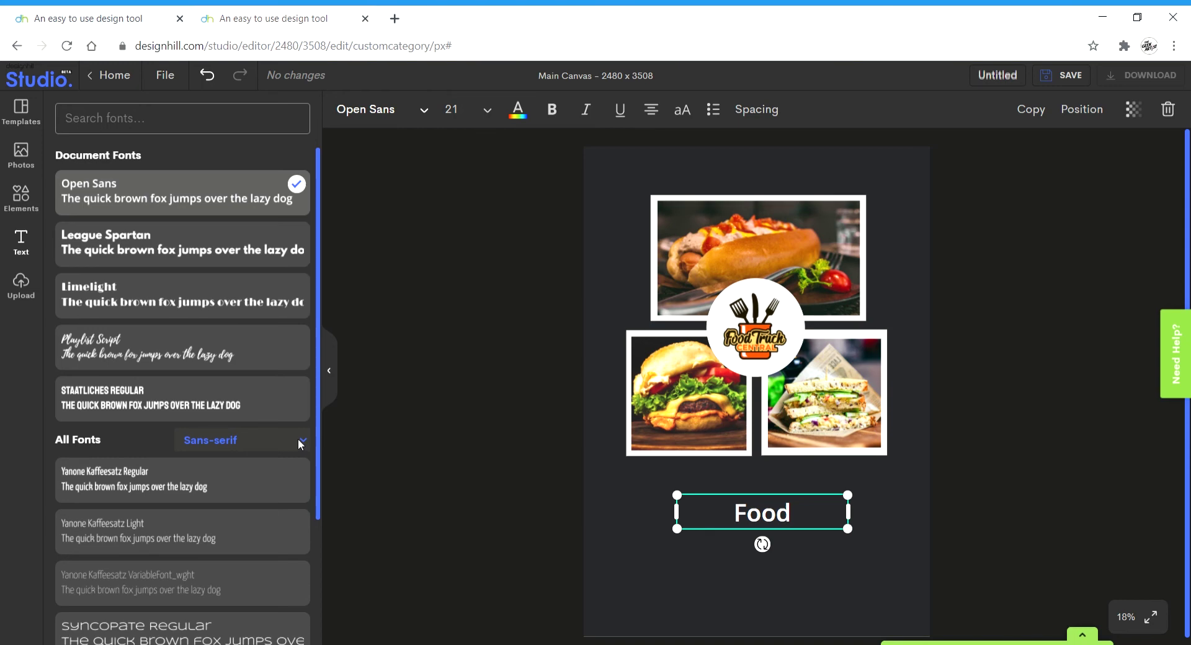
click(234, 592)
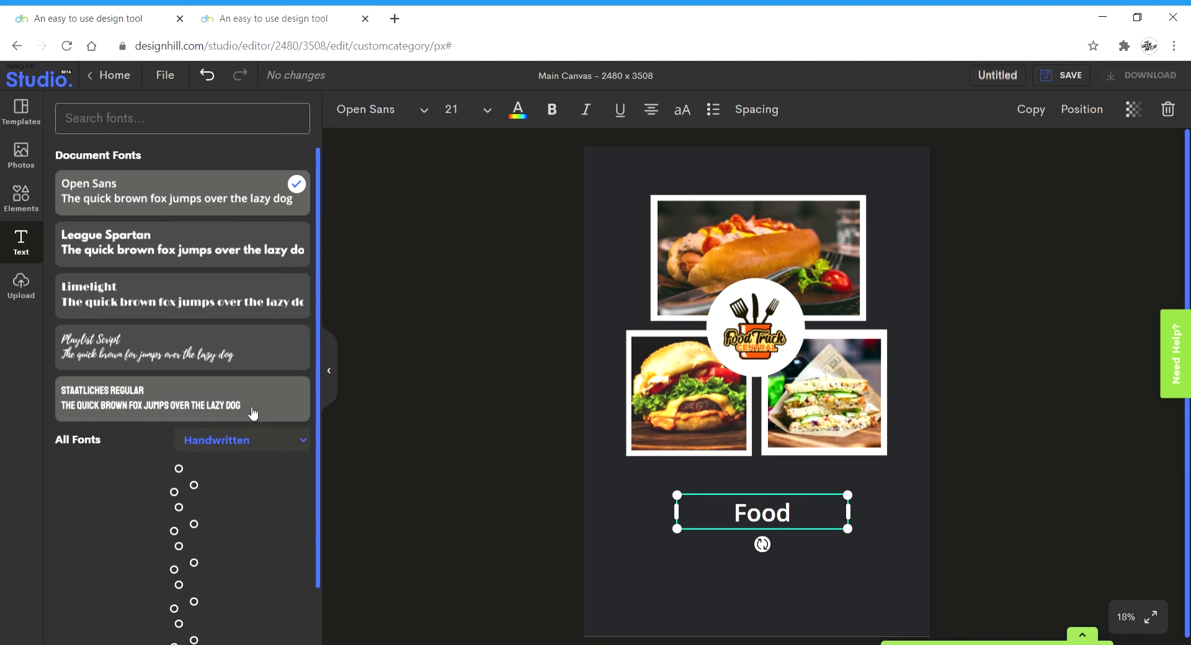
scroll(184, 532, down, 5)
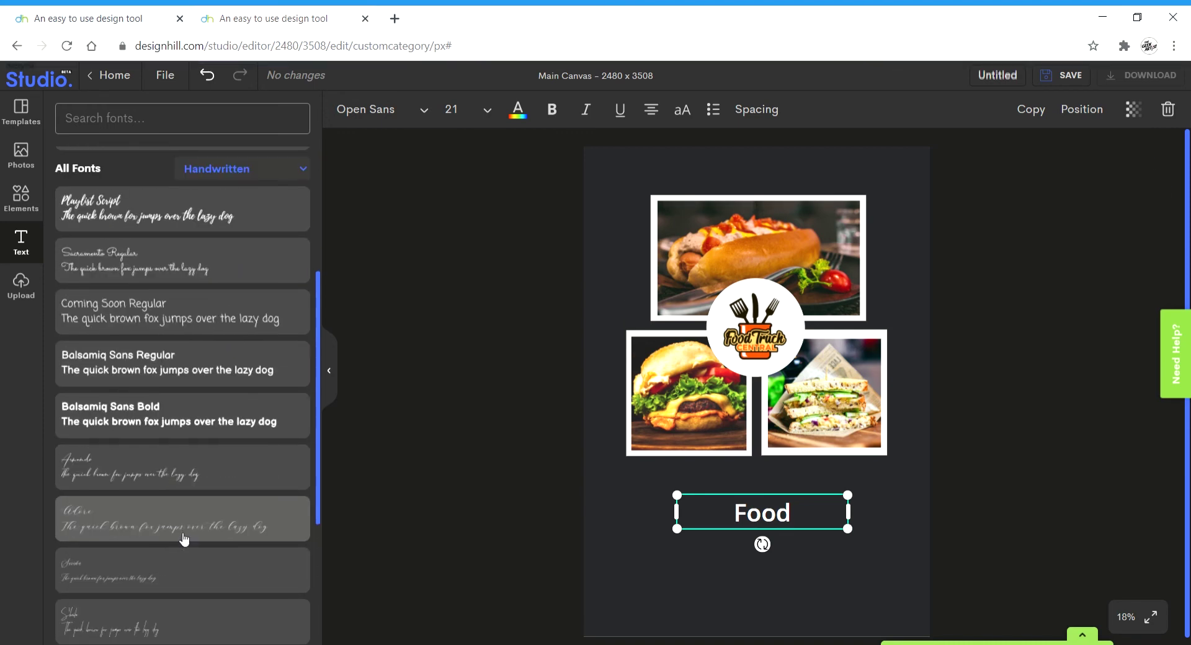
scroll(184, 539, up, 4)
click(152, 448)
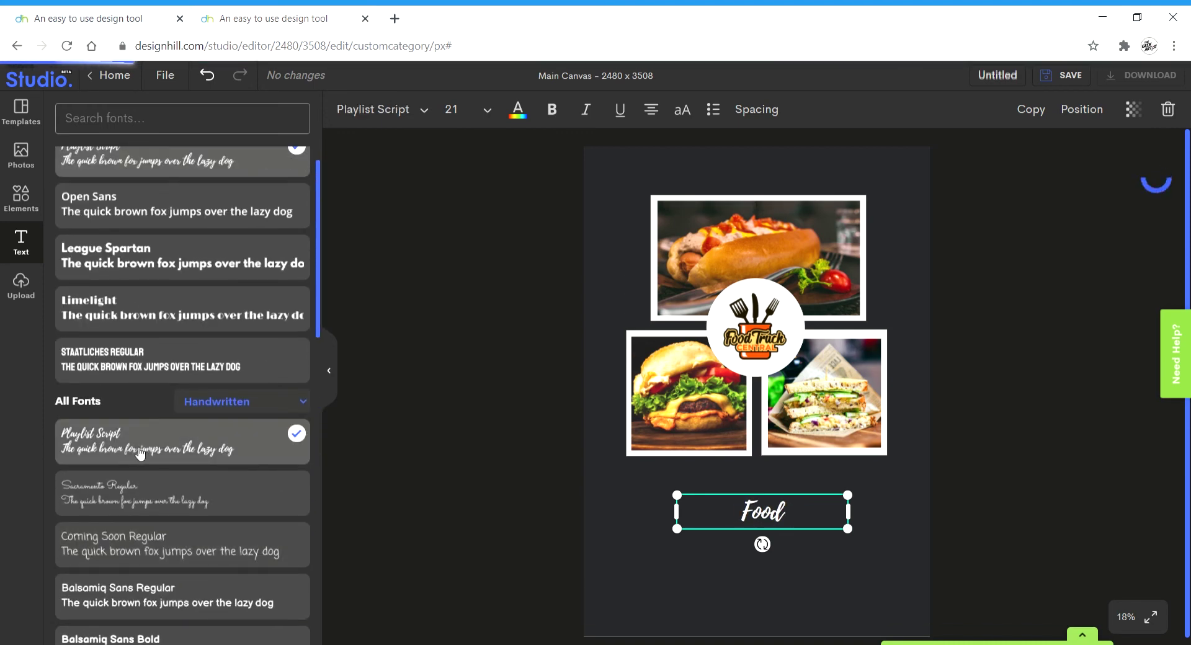
drag(847, 510, 813, 527)
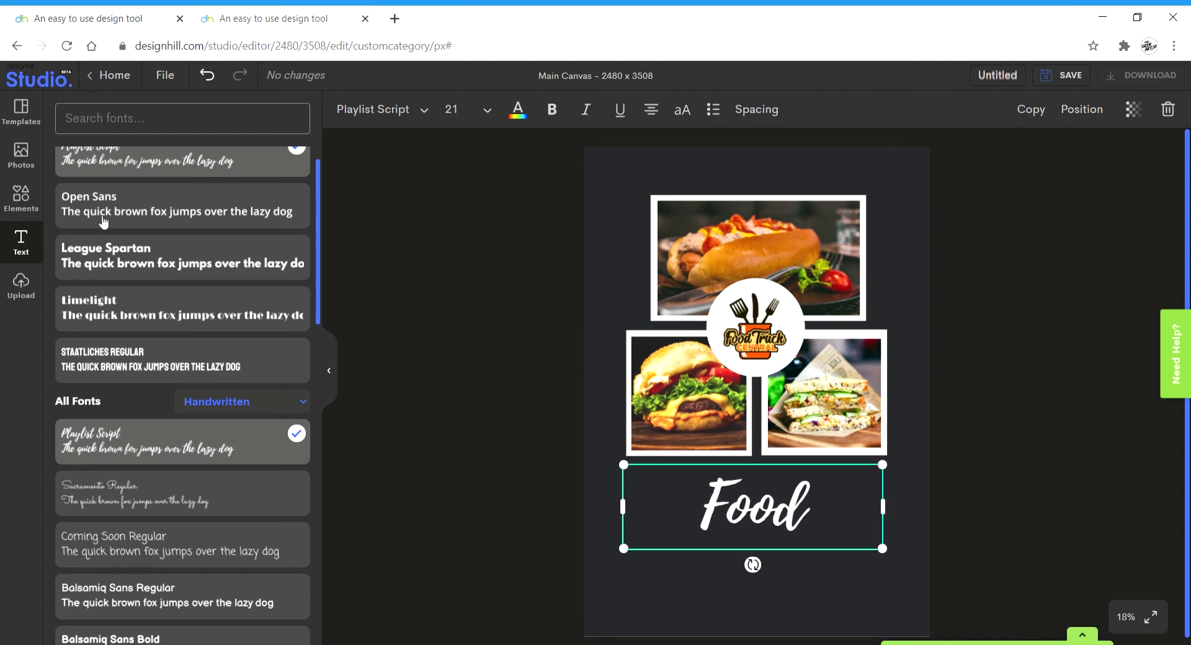
click(25, 241)
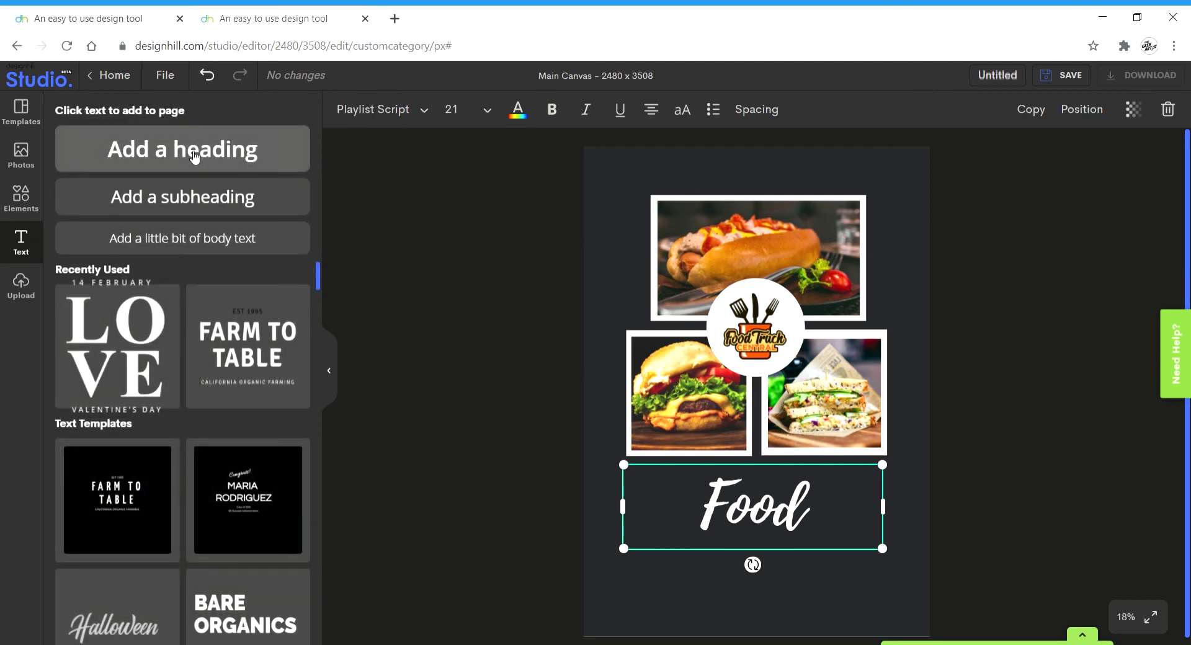
Add a heading reading 'MENU' directly beneath the Food title
click(200, 149)
drag(778, 403, 816, 580)
double_click(756, 569)
text(MENU)
key(ctrl+a)
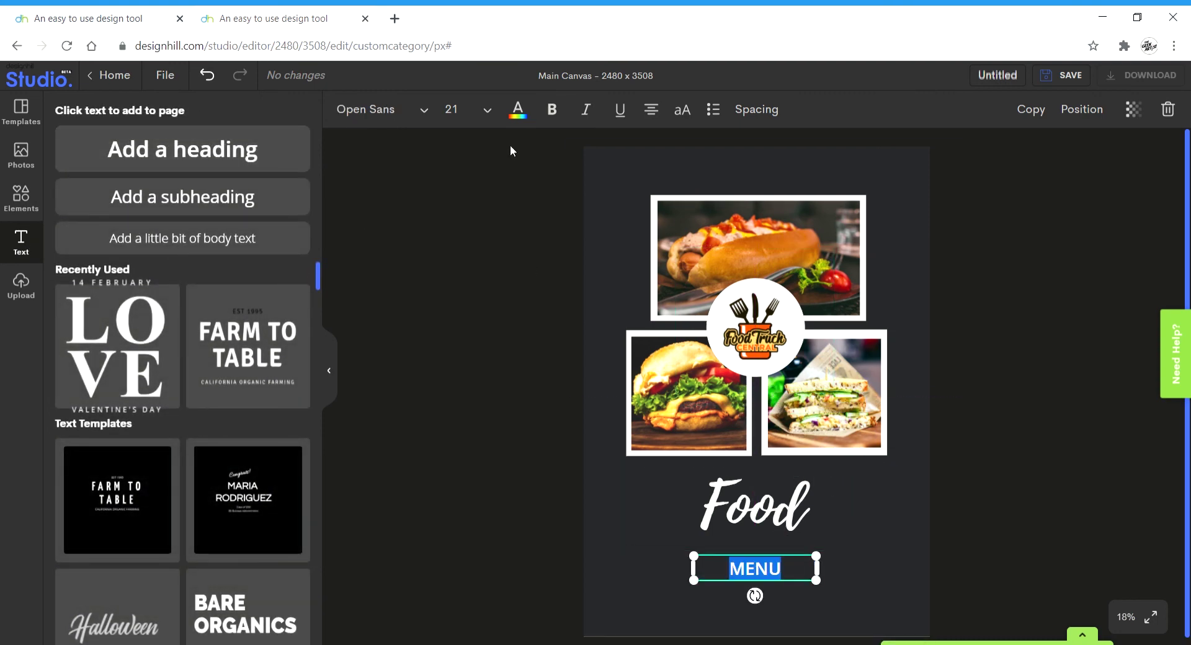
Set MENU in the Rubik sans-serif font, then add a new subheading text box
click(517, 110)
click(424, 111)
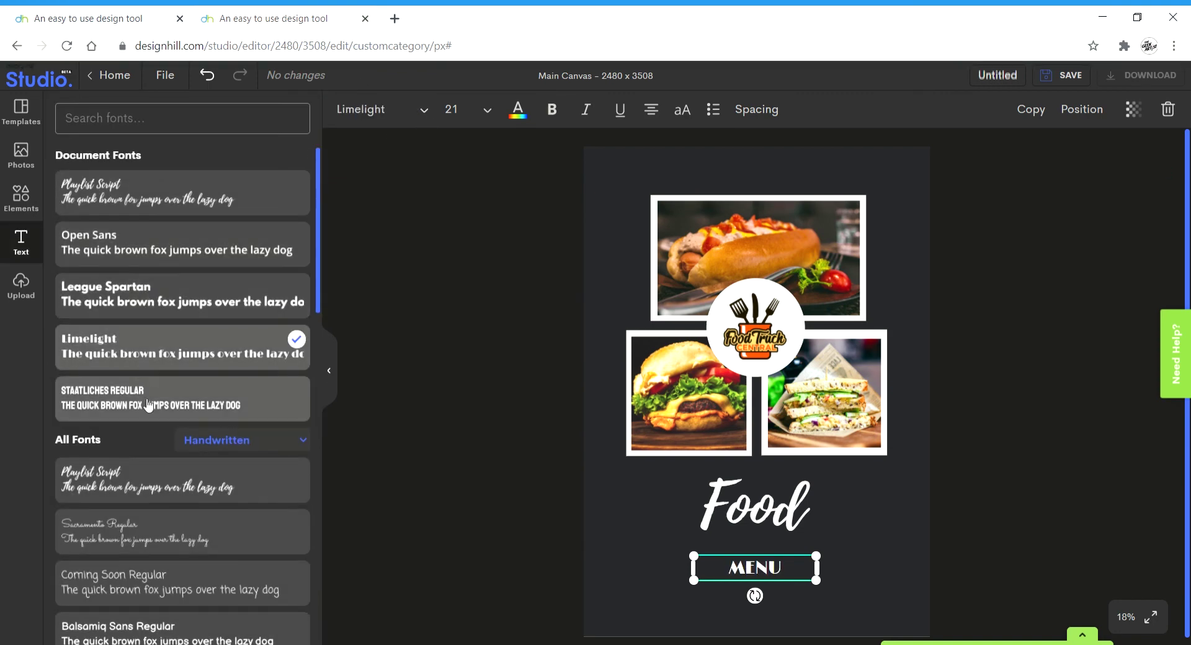
click(258, 439)
click(230, 463)
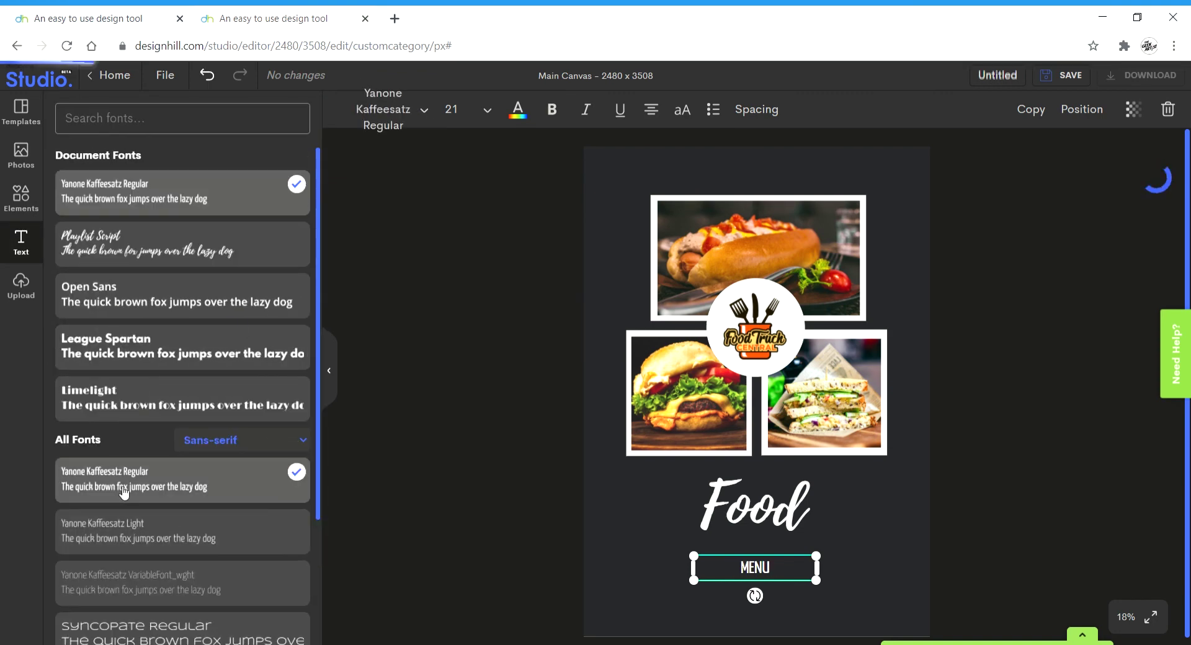
scroll(155, 492, down, 8)
scroll(155, 492, down, 4)
click(155, 456)
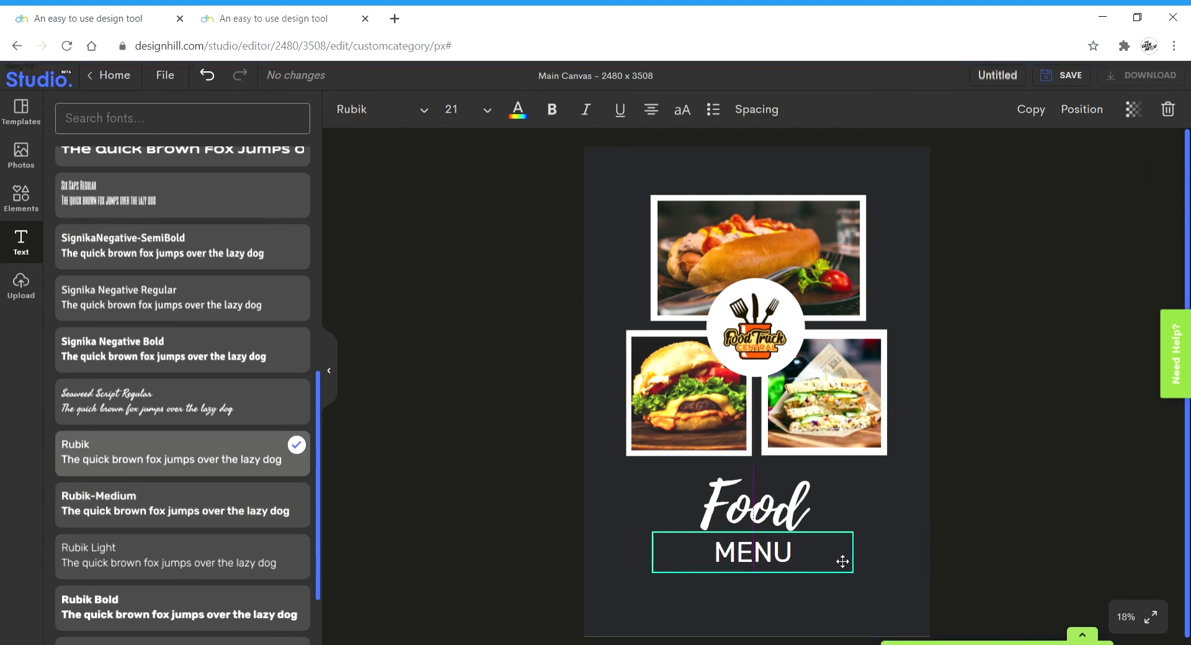
click(843, 559)
click(154, 196)
Place the tagline 'FAMILY - FOOD - RESTAURANT' below MENU, widened to fit one line
drag(758, 394, 770, 605)
double_click(770, 605)
text(FAM)
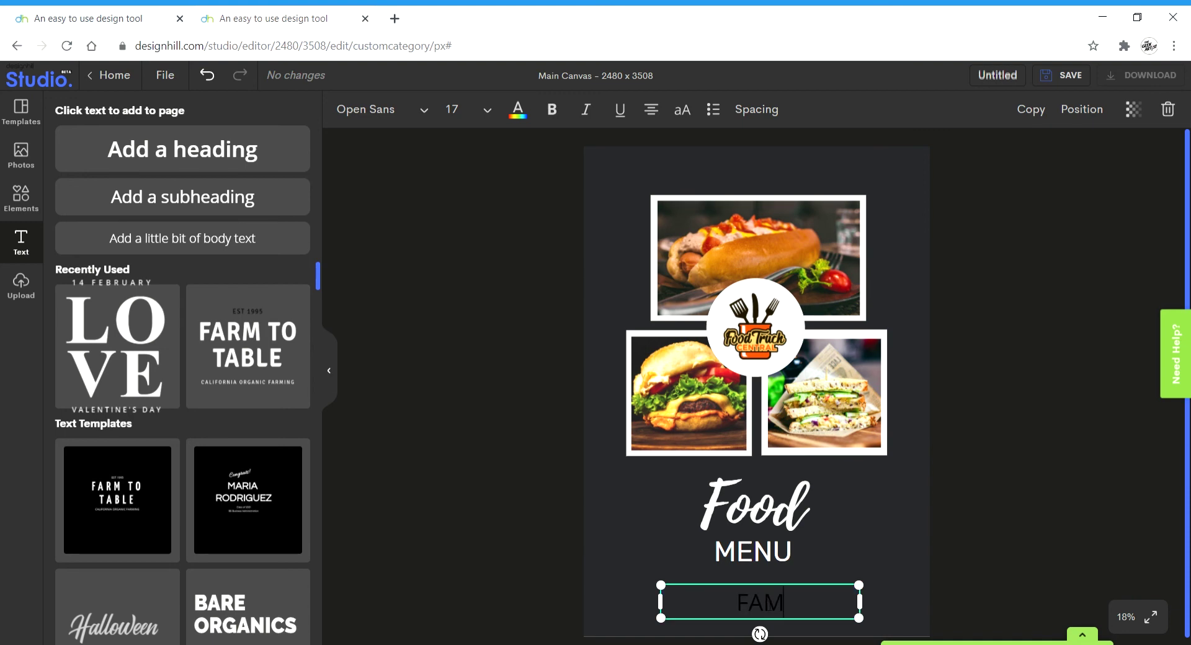
text(ILY - FOOD - RESTAURANT)
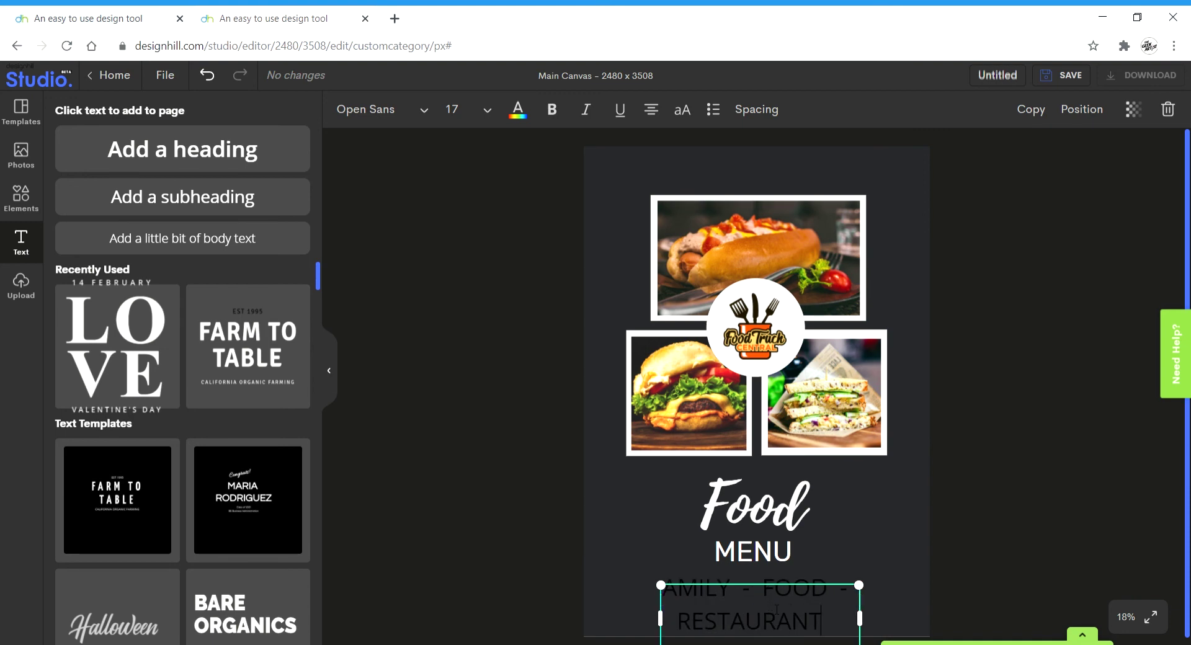
drag(871, 618, 792, 598)
Make the tagline light grey #CDD5D7, centre it under MENU, and set it in Rubik-Medium
click(424, 110)
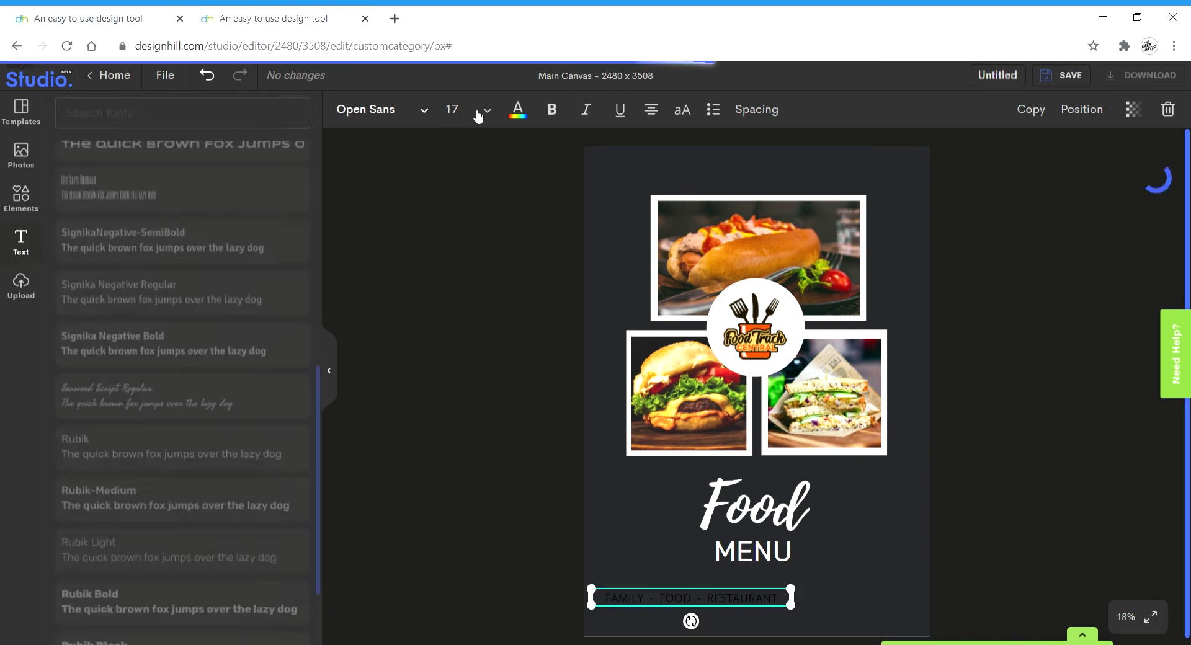
click(518, 109)
click(55, 113)
mouse_move(776, 598)
mouse_down()
mouse_move(806, 591)
mouse_move(786, 590)
mouse_up()
click(424, 109)
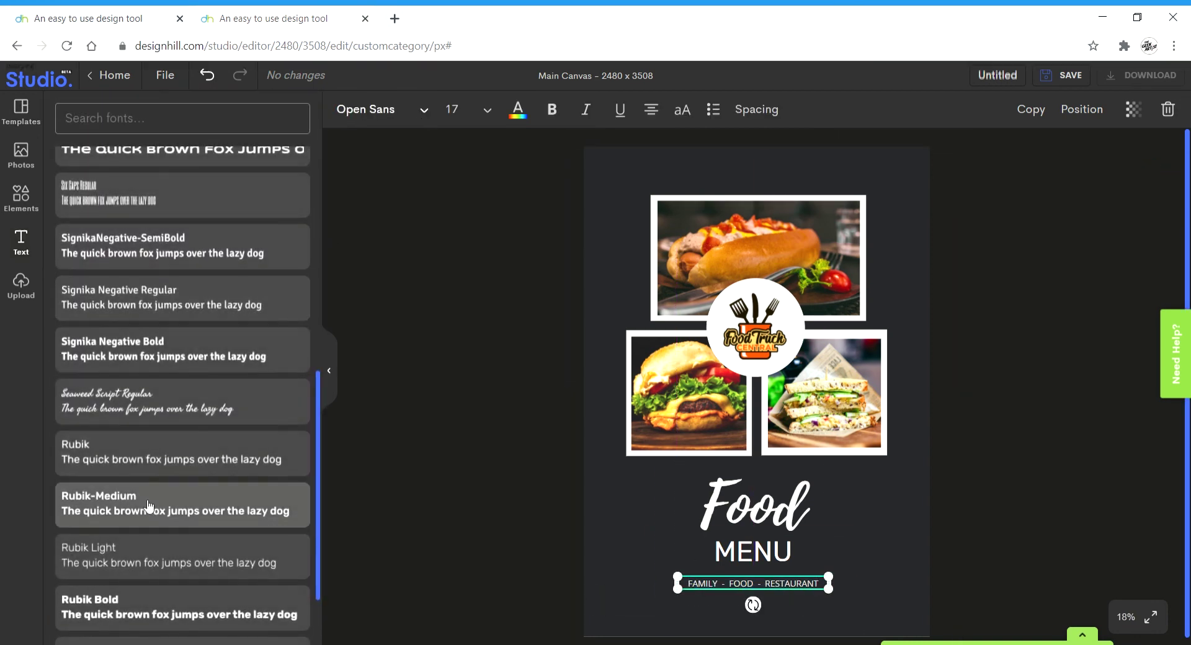
click(138, 454)
click(132, 495)
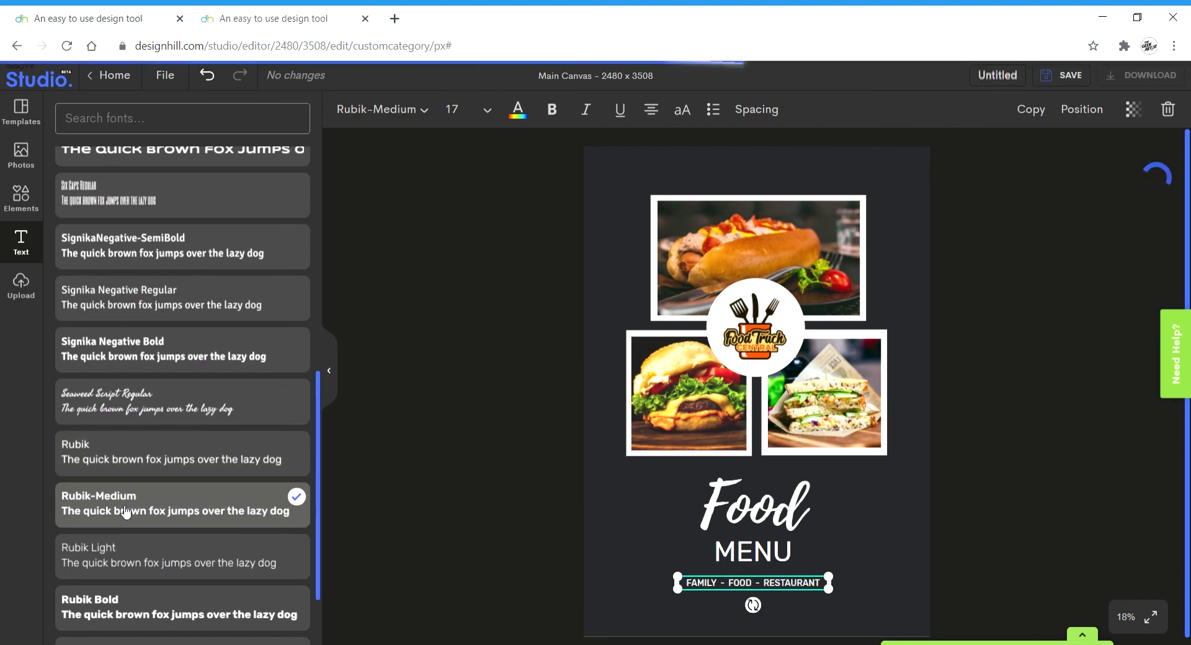
click(933, 590)
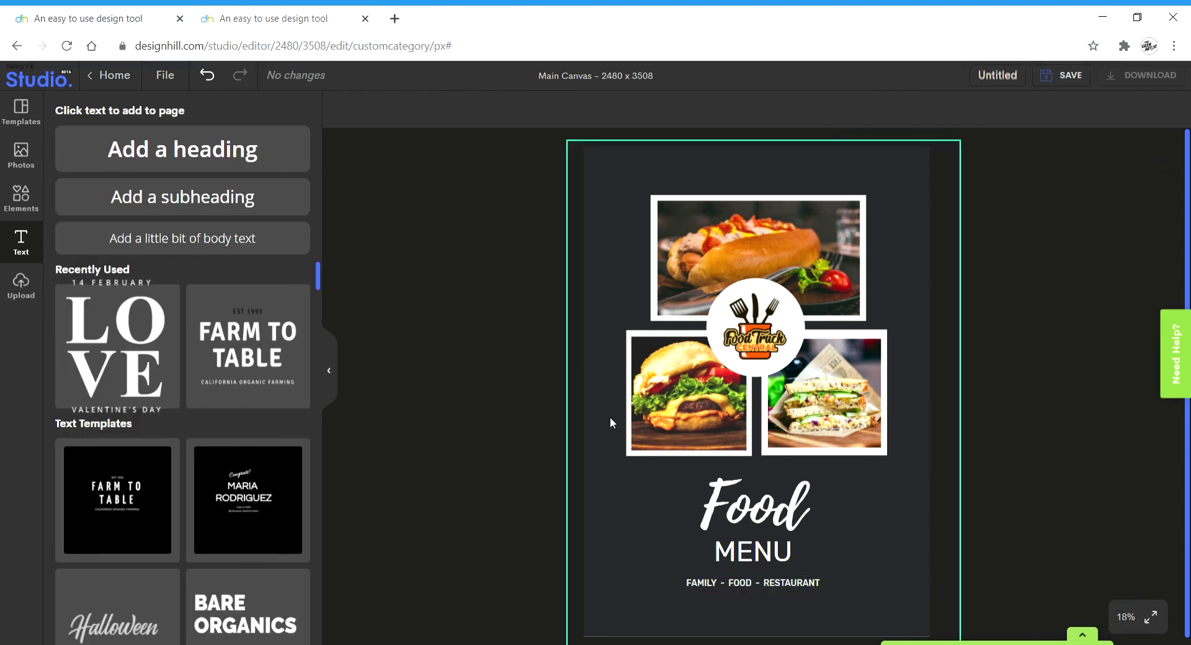
click(20, 292)
Add the uploaded Delivery logo, shrunk small and positioned in the top-right corner
click(174, 119)
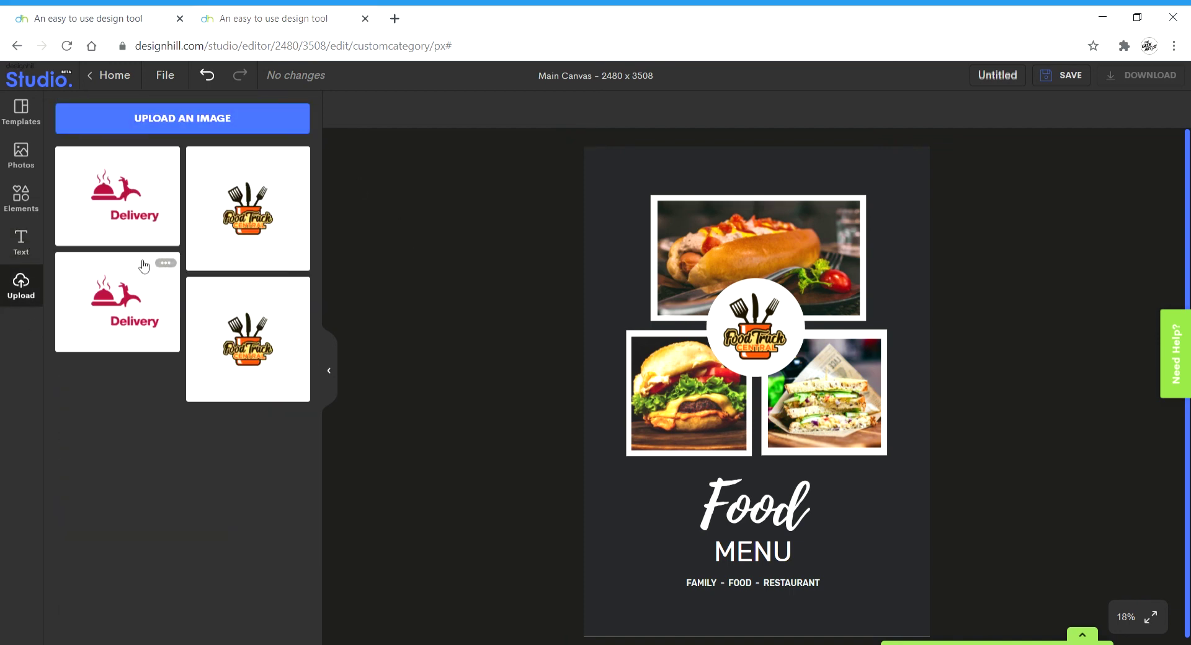
click(126, 214)
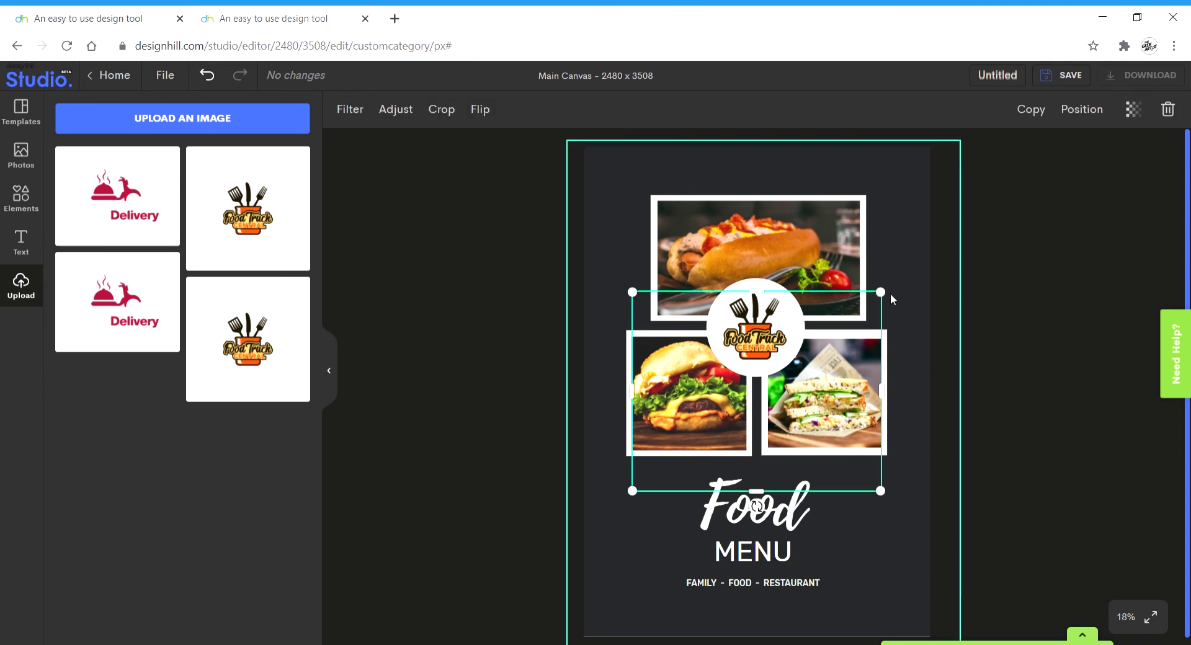
drag(887, 299, 903, 176)
click(922, 534)
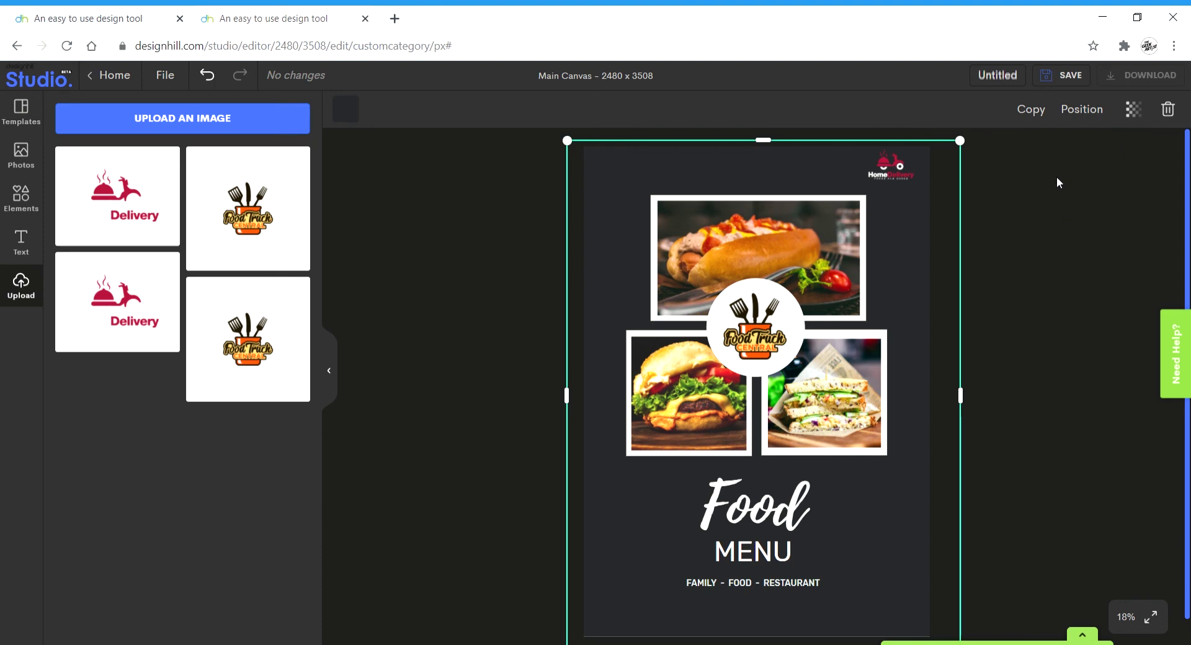
Save the menu cover design and download it as a PNG
click(1074, 81)
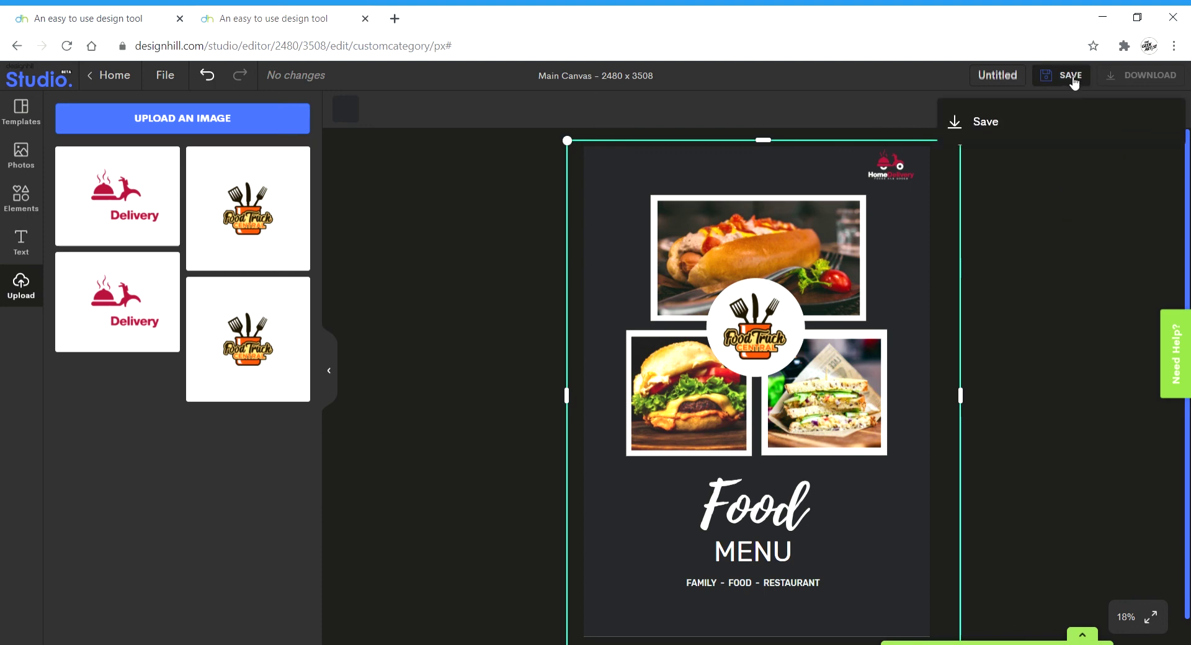
click(1073, 114)
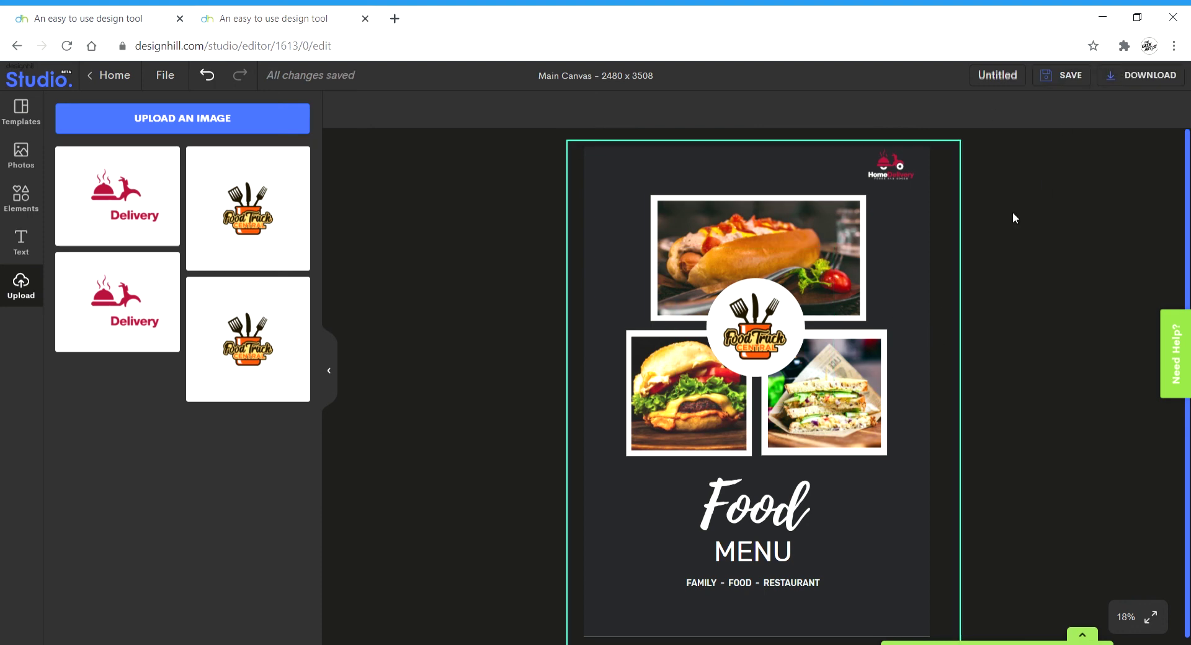
click(1131, 81)
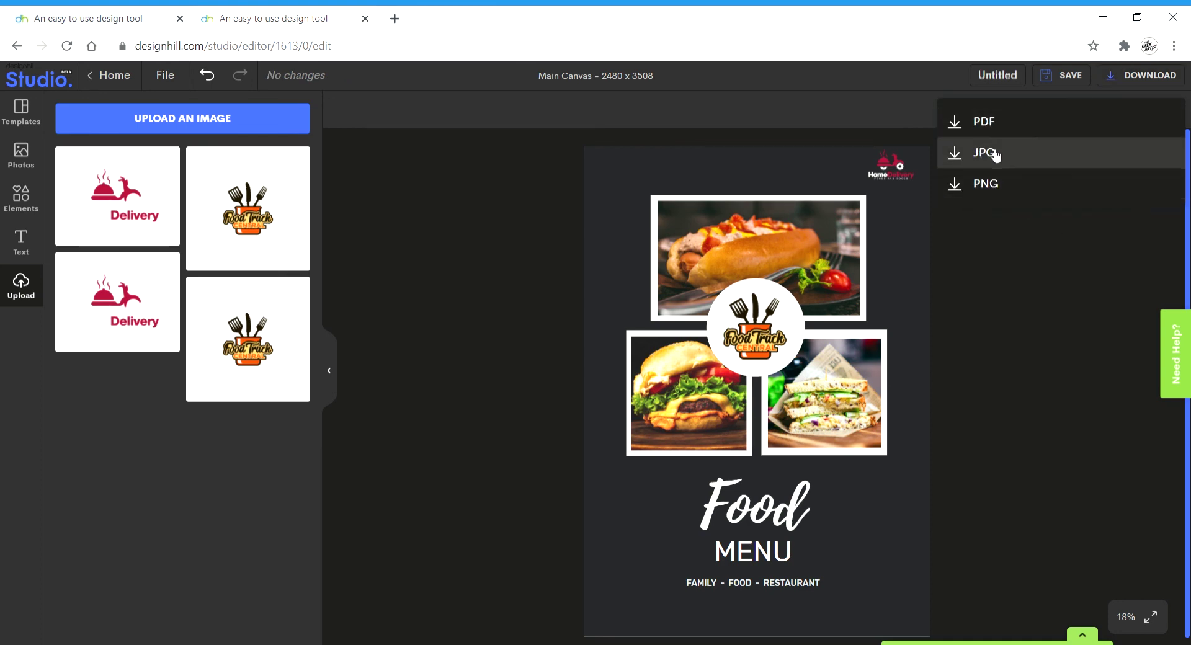
click(1007, 182)
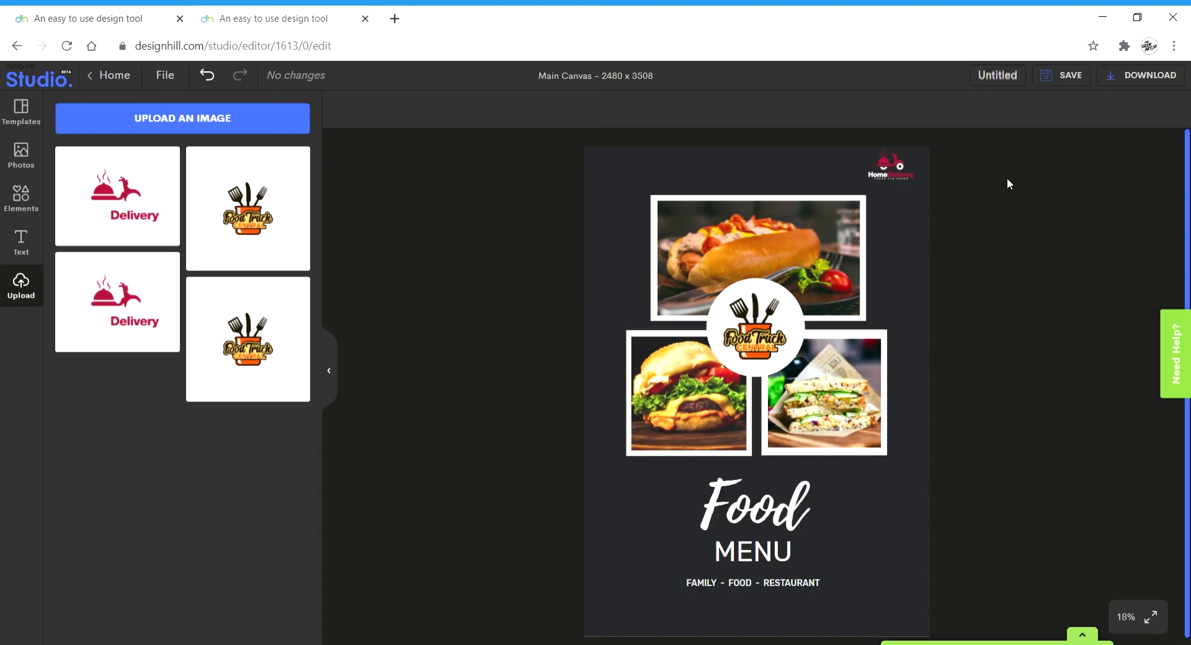
Open the downloaded menu cover PNG from the browser's download bar
click(102, 628)
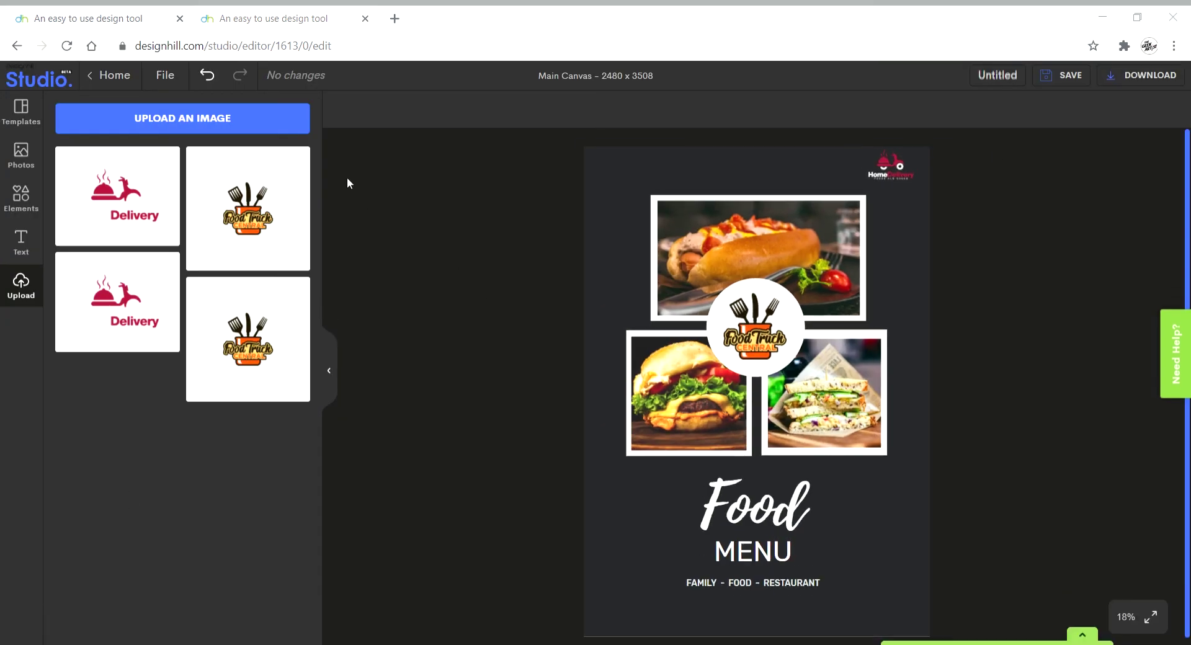